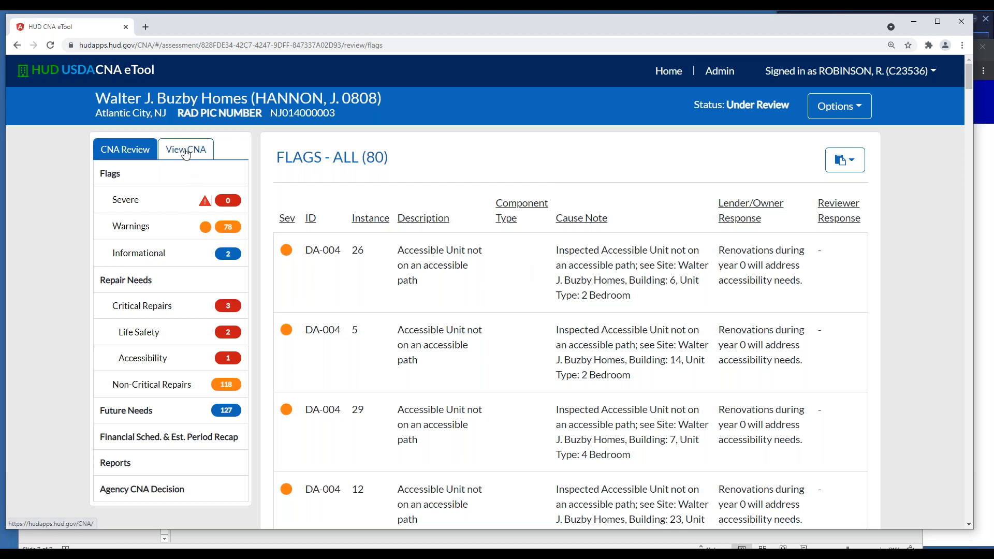
# Switch the assessment to its CNA view and show the Narratives & Attachments section
pyautogui.click(187, 149)
pyautogui.scroll(-1, 241, 282)
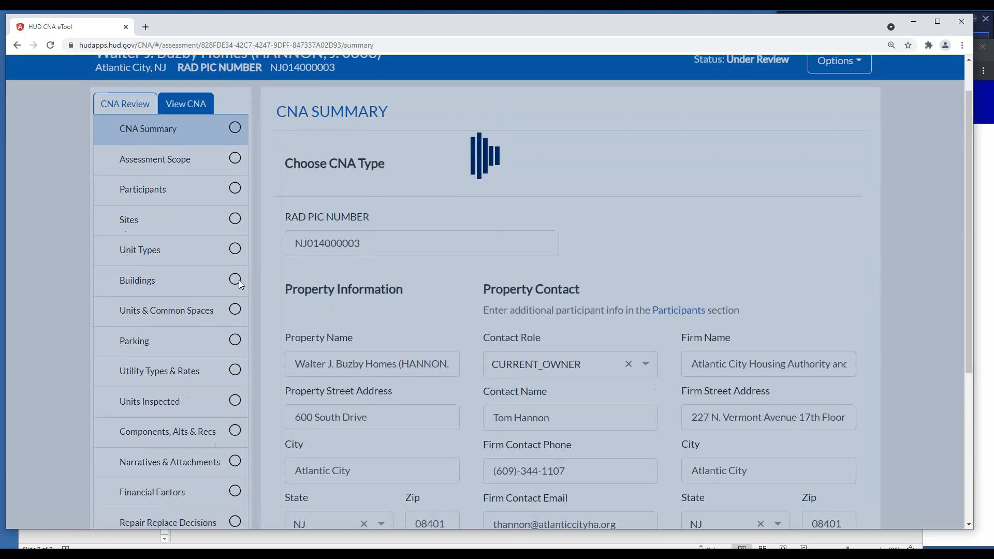
pyautogui.click(172, 446)
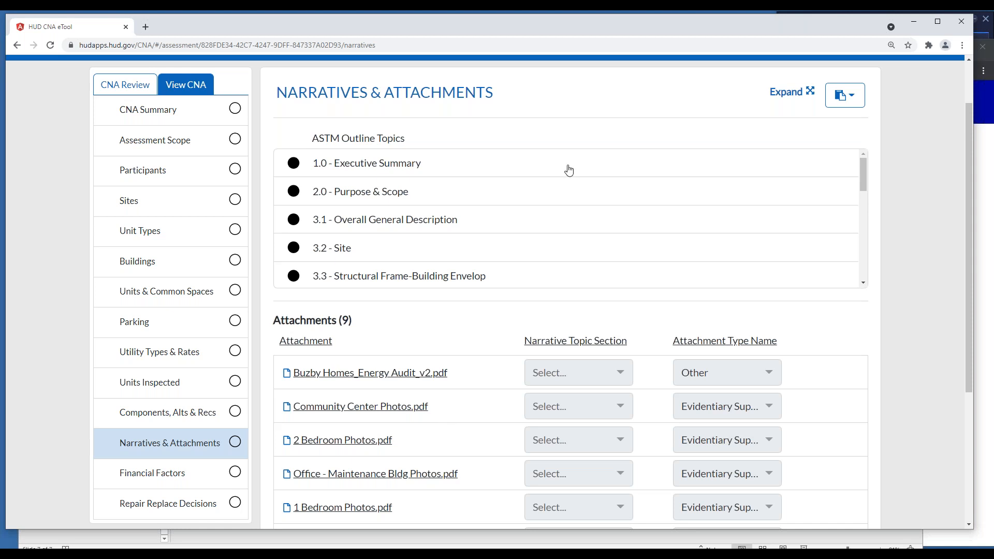
# Open the 1.0 - Executive Summary narrative and look through the outline topics and attachments
pyautogui.click(291, 164)
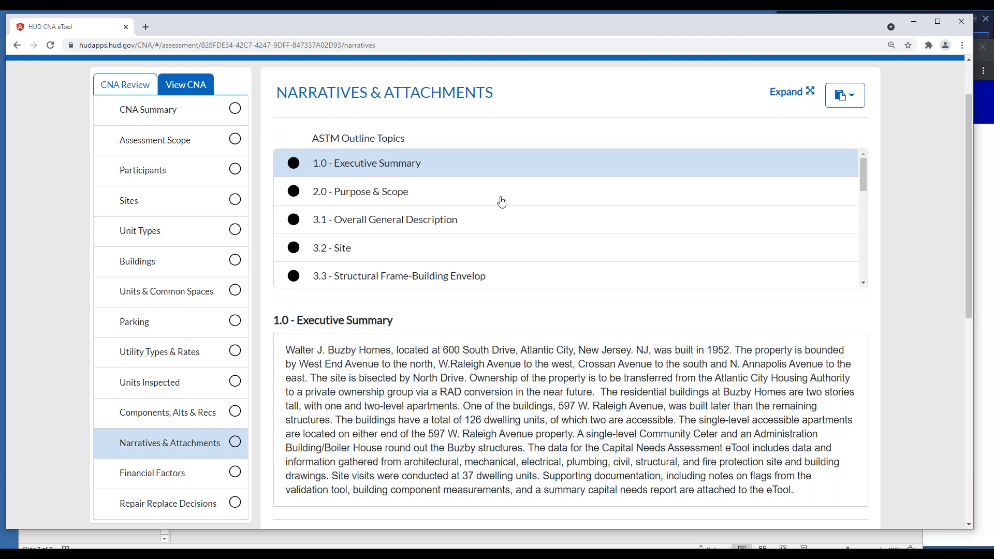
pyautogui.scroll(-3, 553, 229)
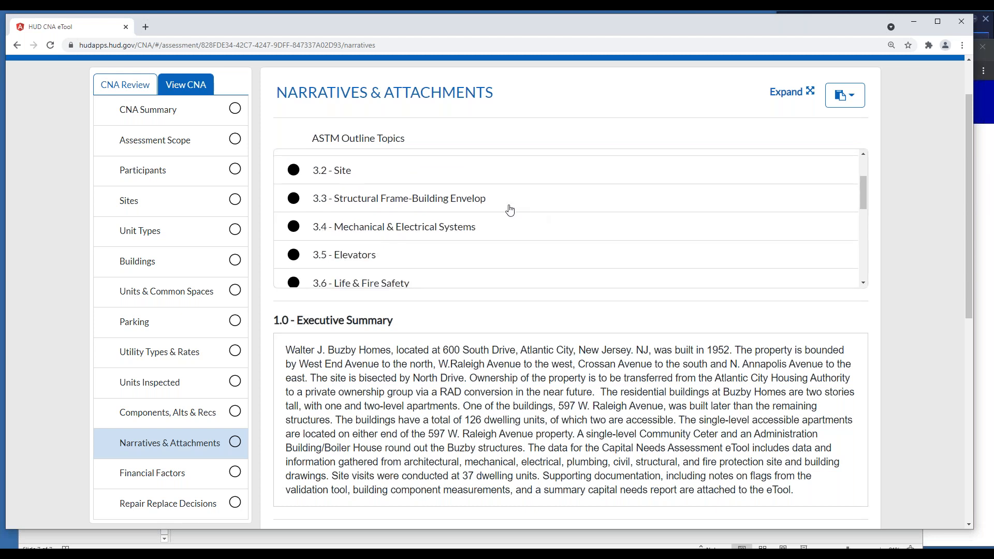
pyautogui.scroll(-3, 508, 209)
pyautogui.scroll(-2, 552, 331)
pyautogui.scroll(-4, 554, 328)
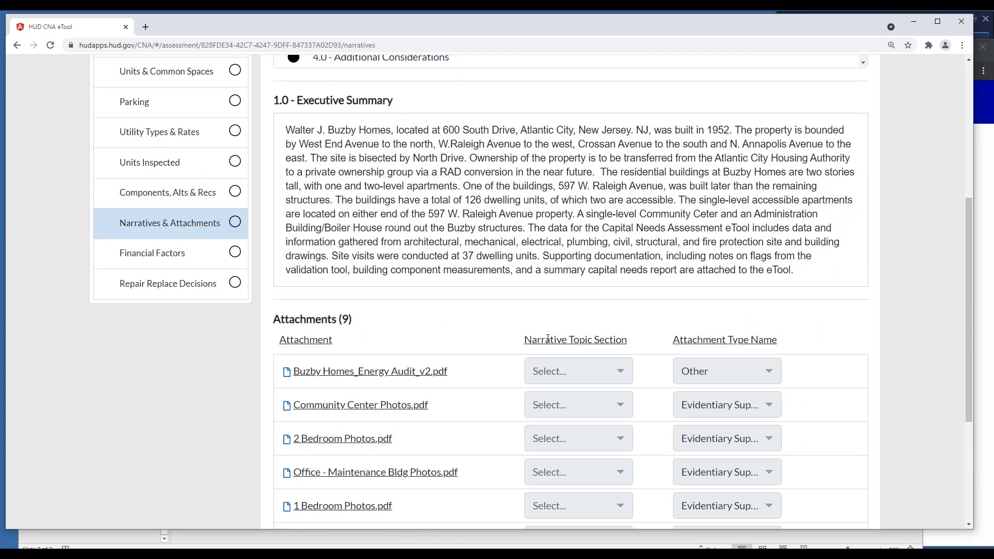
pyautogui.scroll(-2, 547, 338)
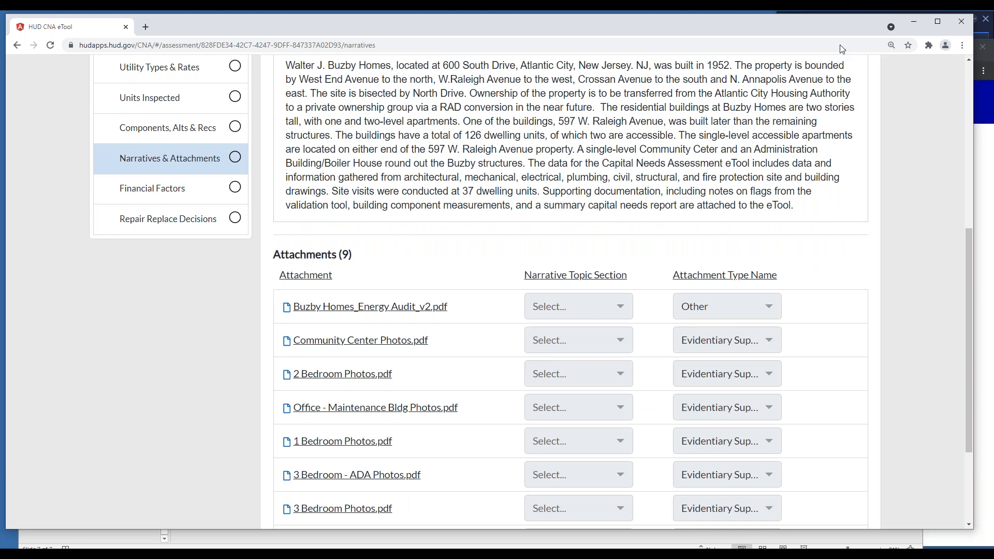
# Mark Assessment Scope in the CNA's data export dialog and close it without exporting
pyautogui.scroll(7, 569, 291)
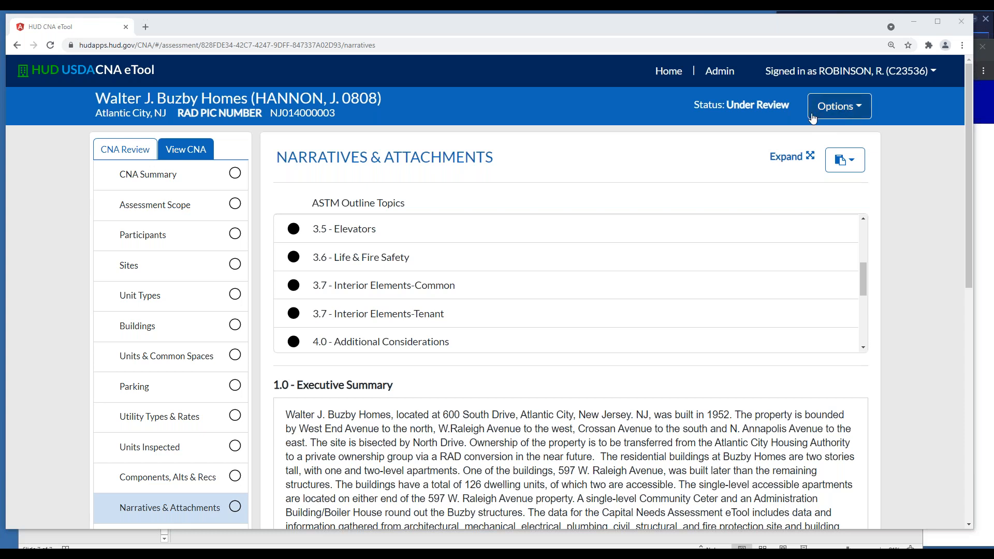
pyautogui.click(842, 110)
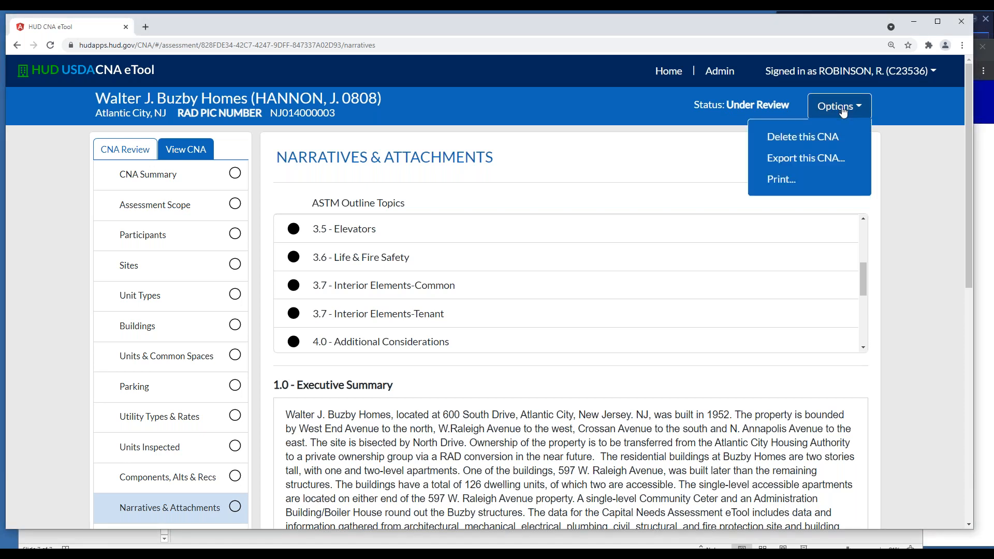
pyautogui.click(807, 159)
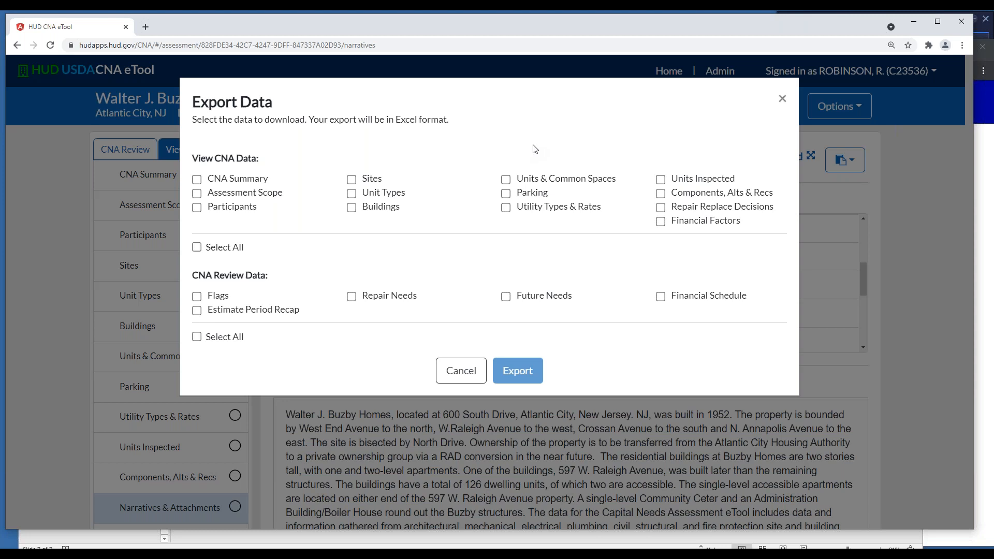
pyautogui.click(197, 193)
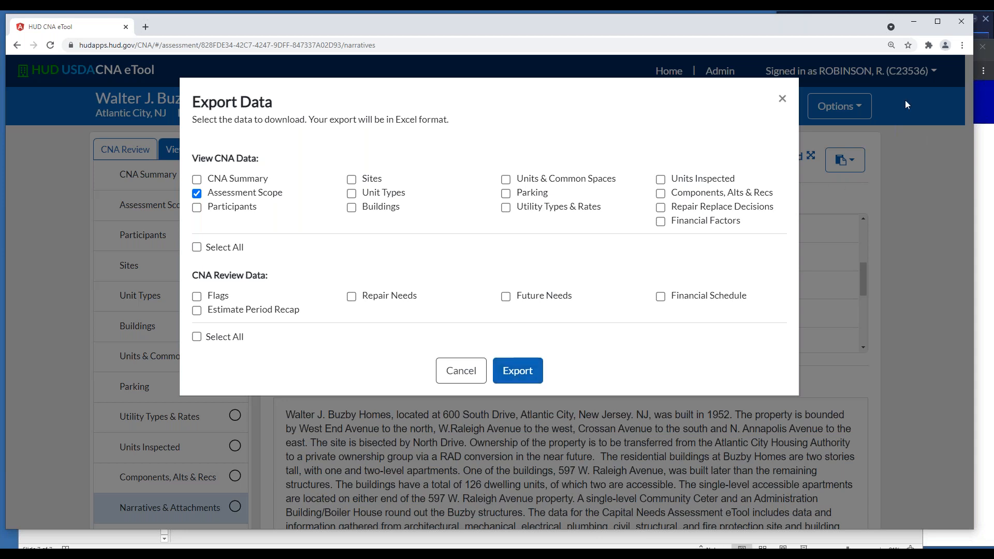
pyautogui.click(781, 99)
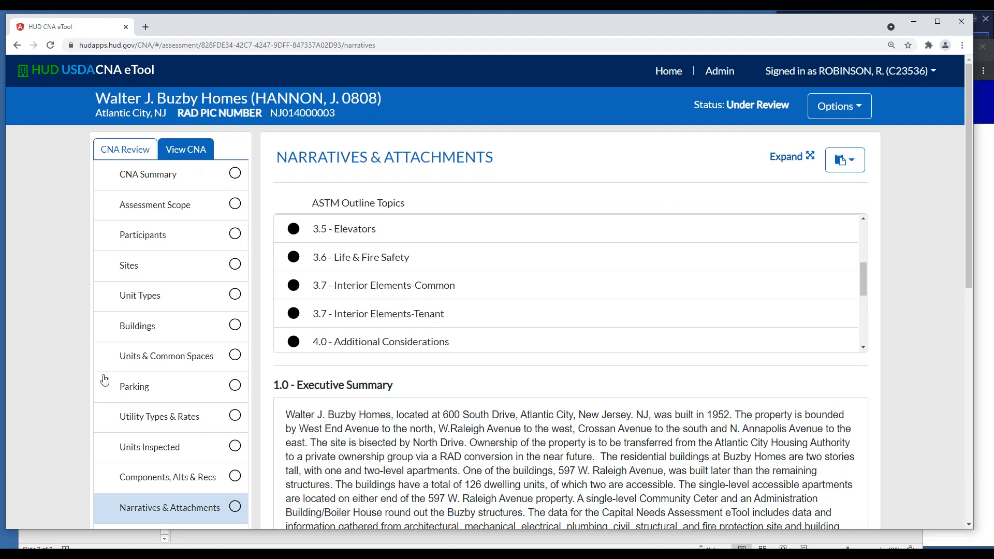
# Examine the full list of ASTM outline topics, from Executive Summary to Limiting Conditions, together with the attached files
pyautogui.scroll(-5, 501, 301)
pyautogui.scroll(10, 502, 302)
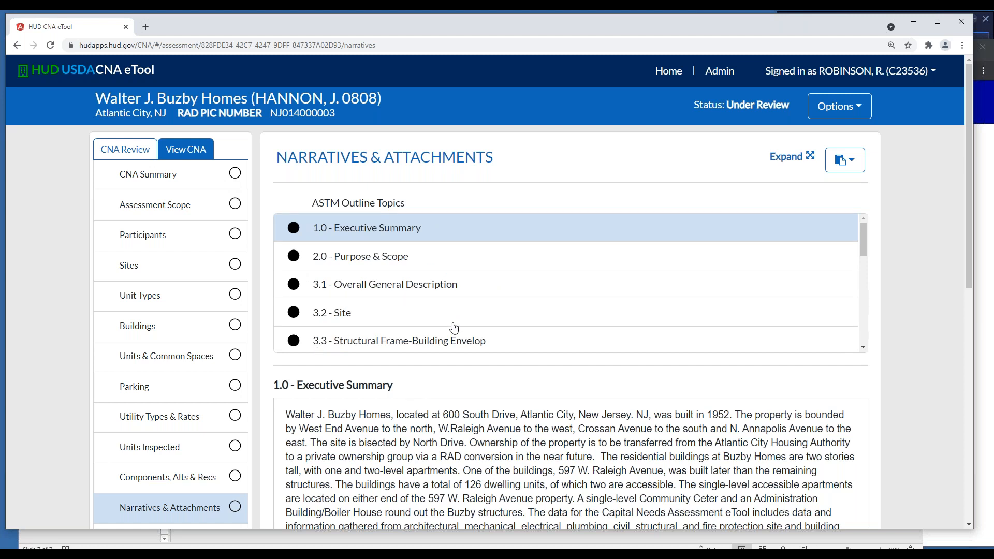
pyautogui.scroll(-5, 455, 329)
pyautogui.scroll(-4, 502, 438)
pyautogui.scroll(-2, 502, 439)
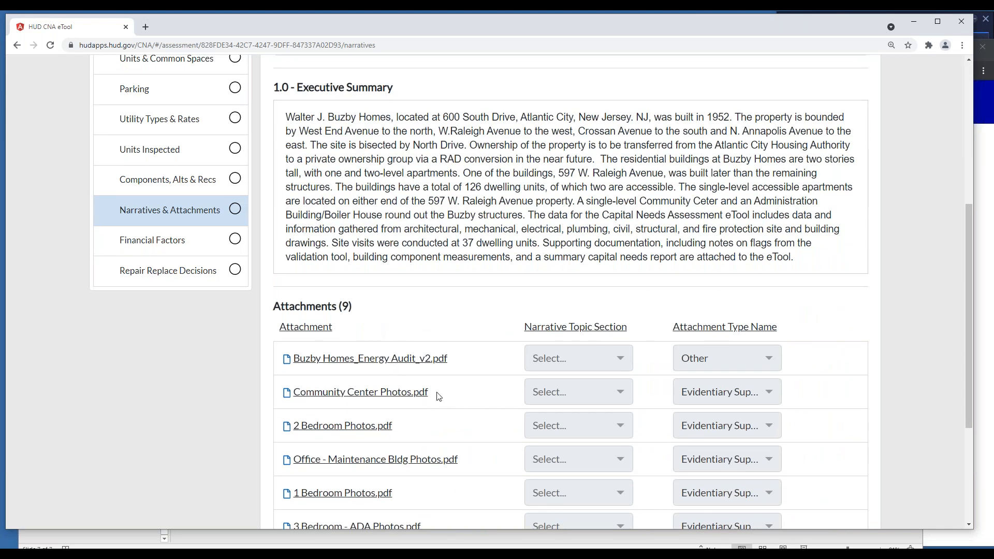
pyautogui.scroll(4, 424, 401)
pyautogui.scroll(1, 424, 401)
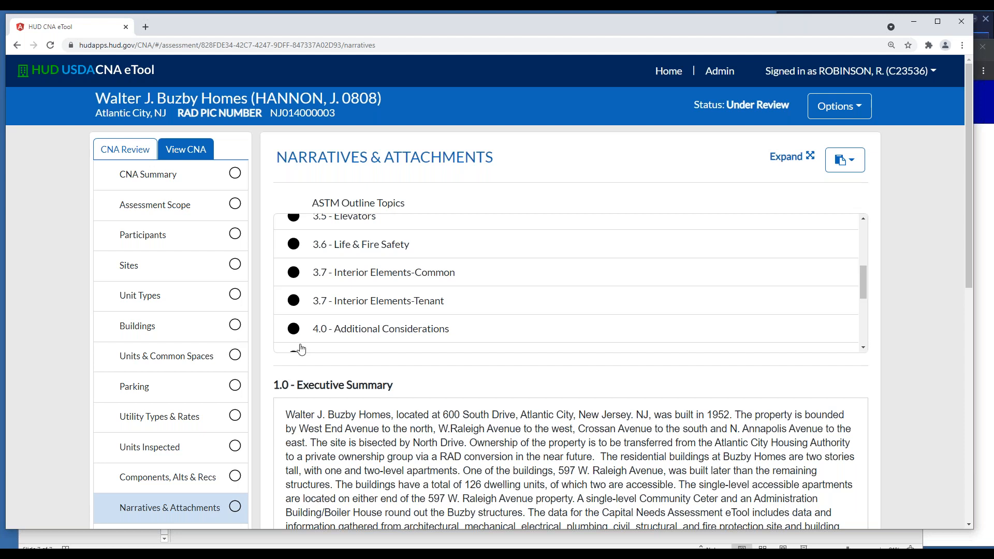
pyautogui.scroll(-10, 546, 288)
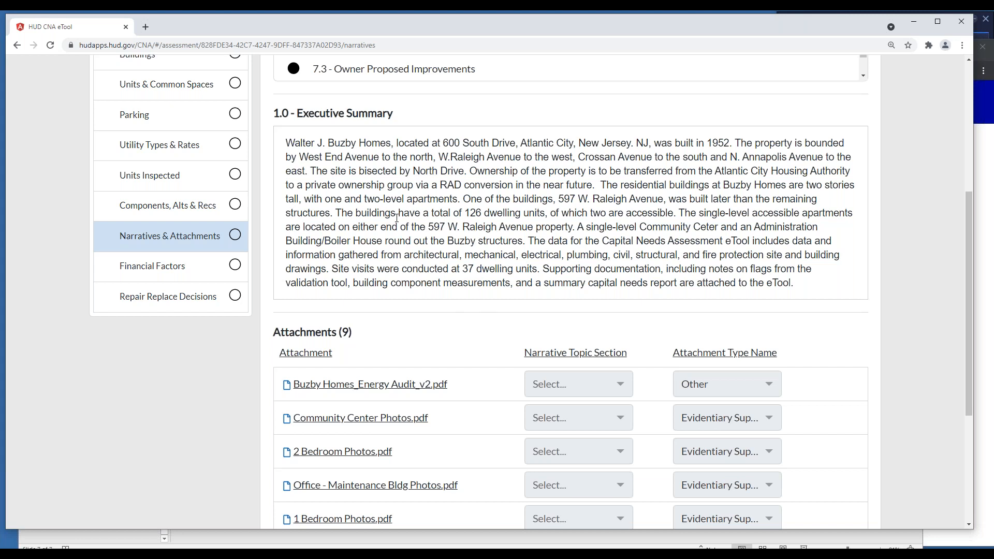
pyautogui.scroll(4, 440, 231)
pyautogui.scroll(2, 440, 230)
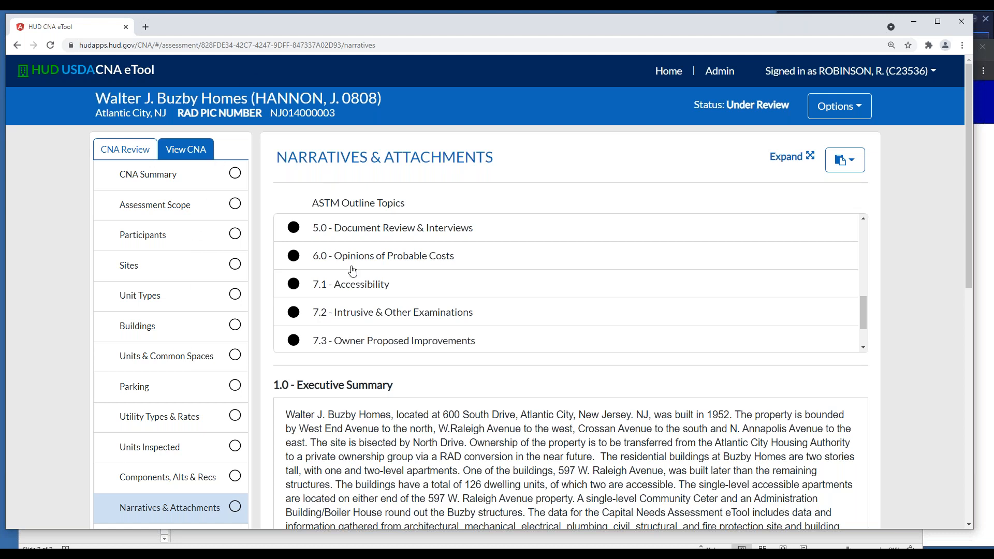
pyautogui.scroll(-2, 404, 270)
pyautogui.scroll(-1, 339, 376)
pyautogui.scroll(-2, 339, 376)
pyautogui.scroll(3, 404, 280)
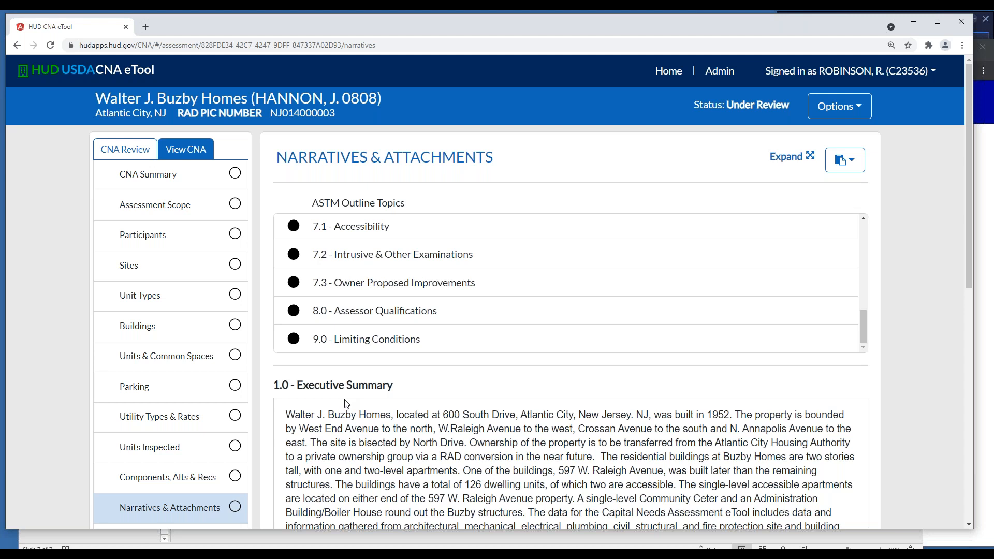
# Review the data sections available for exporting this CNA and close the dialog without exporting
pyautogui.click(855, 112)
pyautogui.click(816, 158)
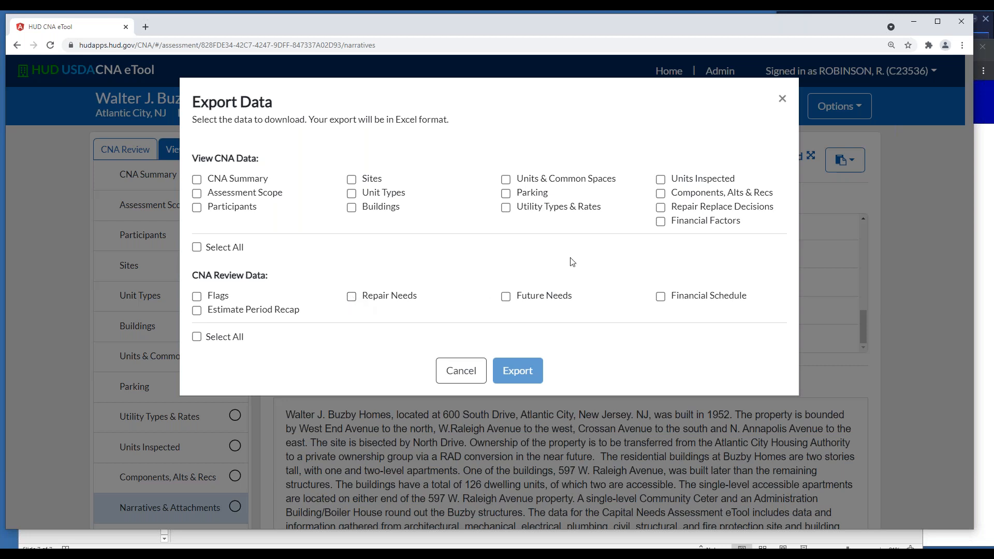
pyautogui.click(783, 102)
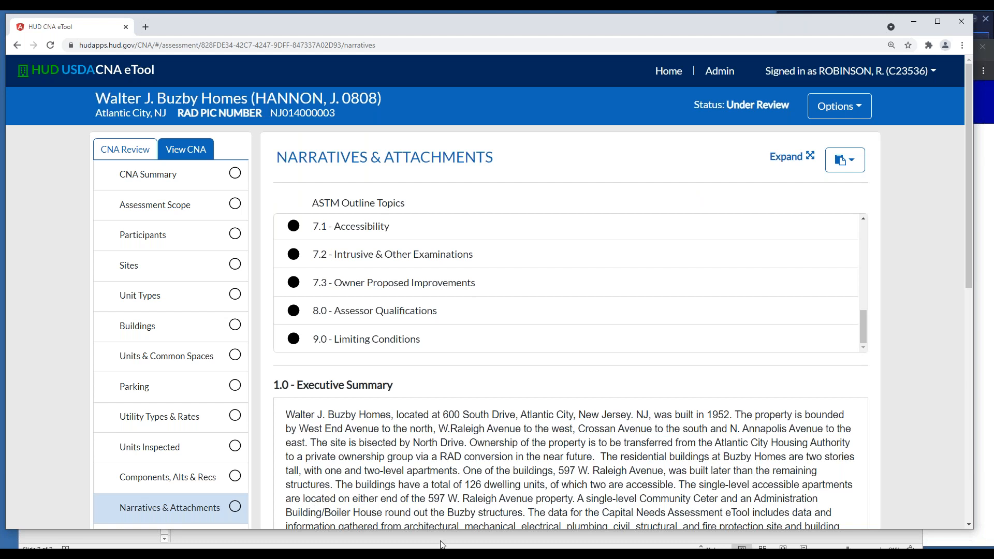
# Switch to the Secure Systems login browser window and enter the account's user ID
pyautogui.moveTo(442, 545)
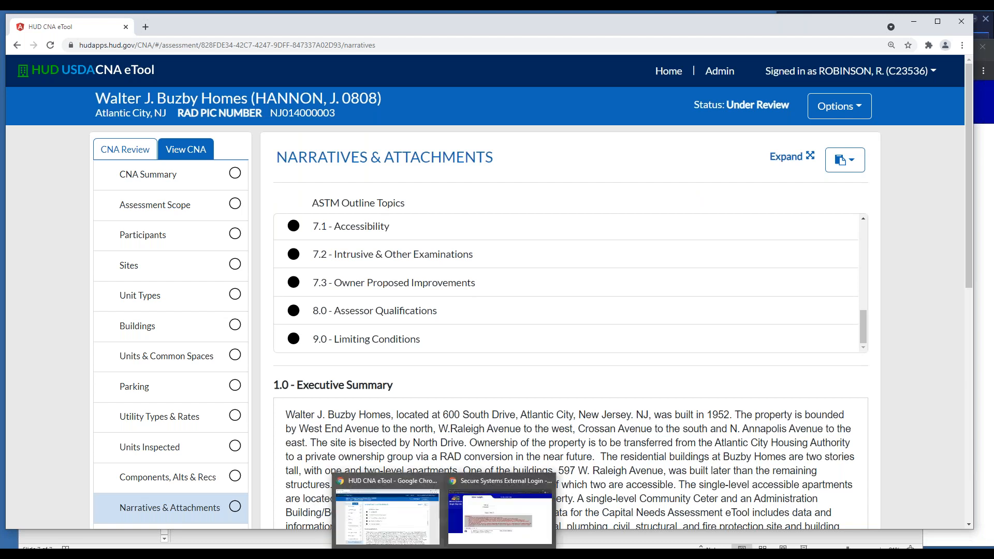
pyautogui.click(465, 530)
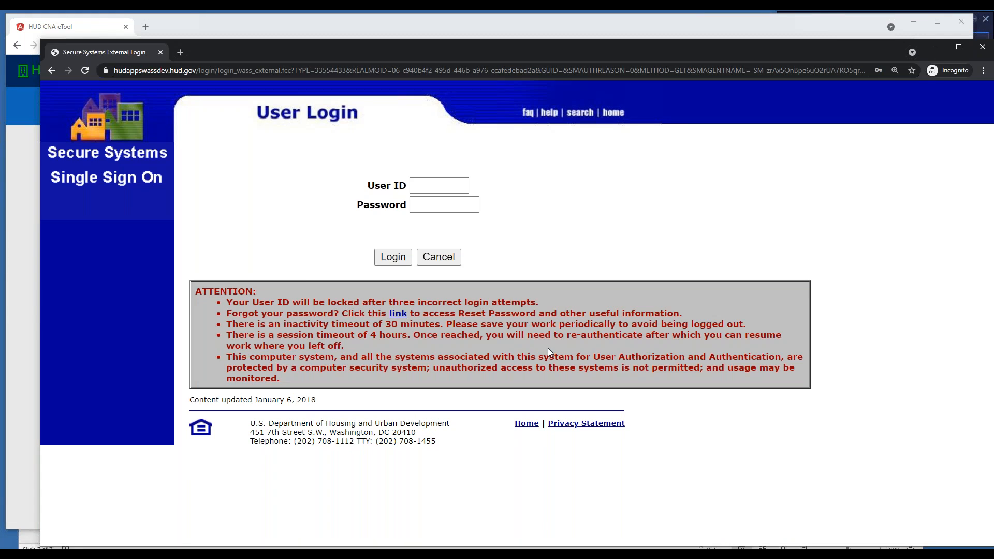
pyautogui.click(426, 190)
pyautogui.click(436, 186)
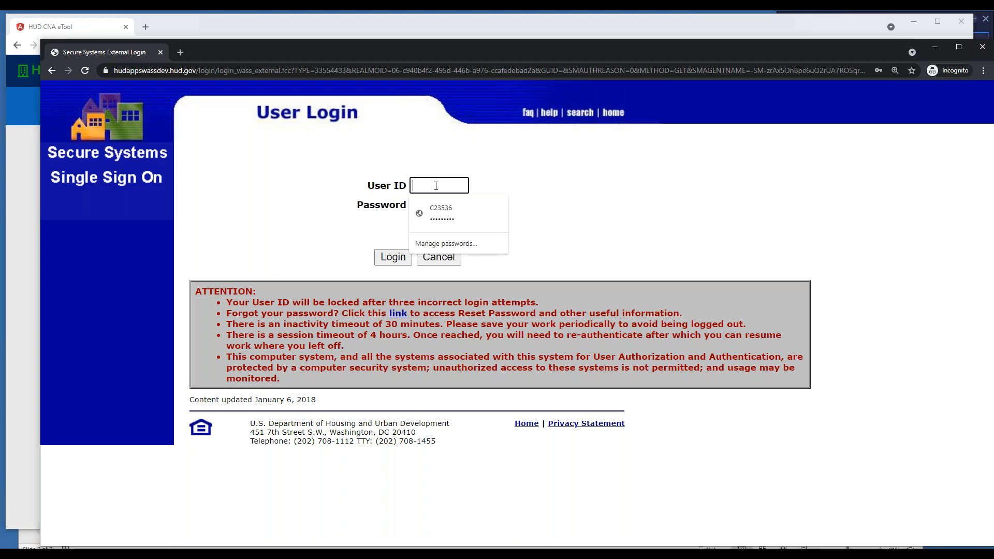
pyautogui.write('MCN')
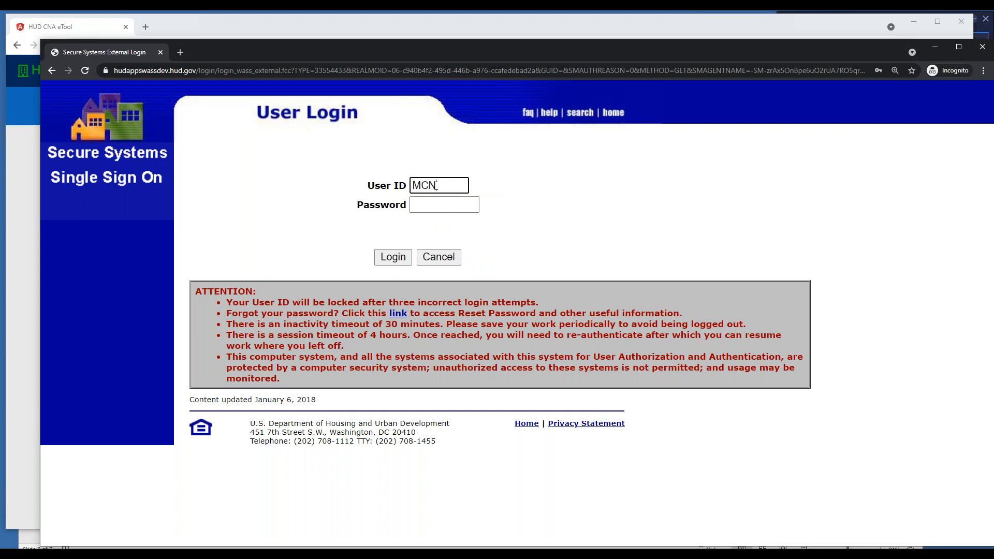
pyautogui.write('TB3')
# Enter the account password and log in to the CNA eTool
pyautogui.click(441, 205)
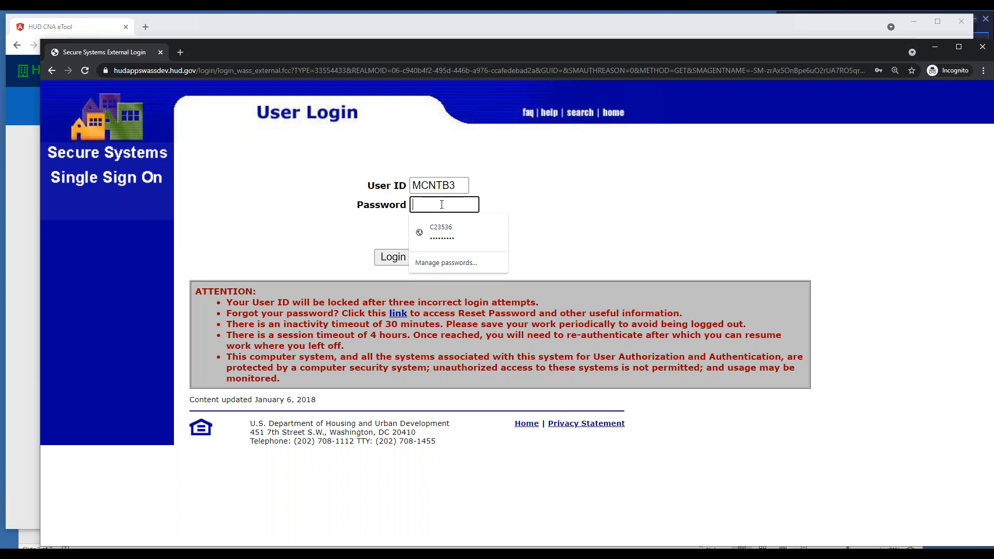
pyautogui.write('•••')
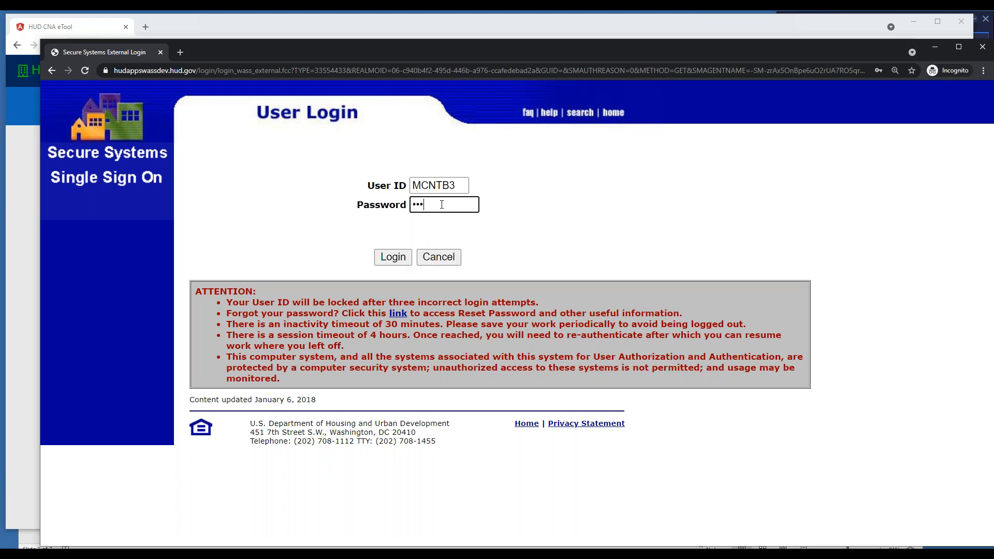
pyautogui.write('•••••')
pyautogui.click(398, 261)
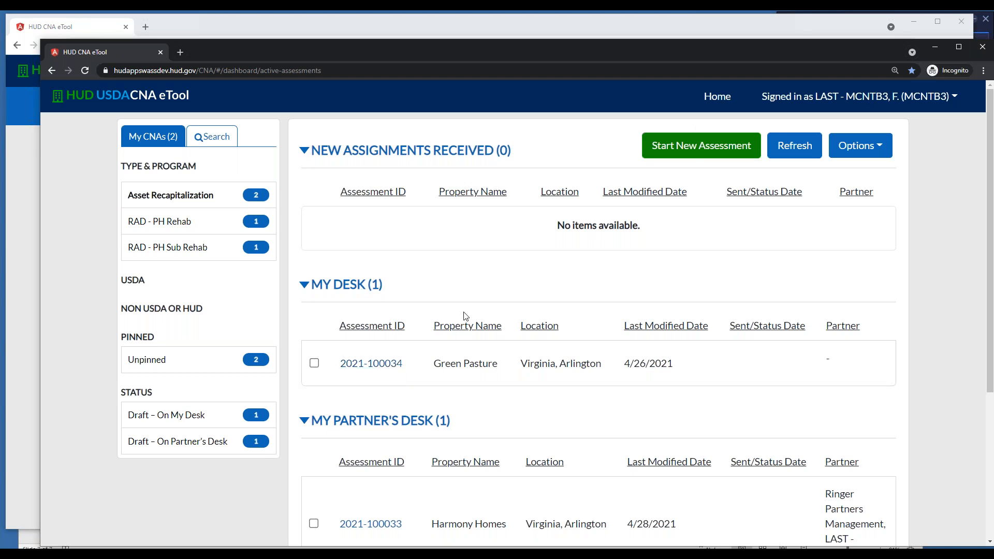
# Look over the dashboard's desk and agency lists and start a new assessment
pyautogui.scroll(-2, 467, 317)
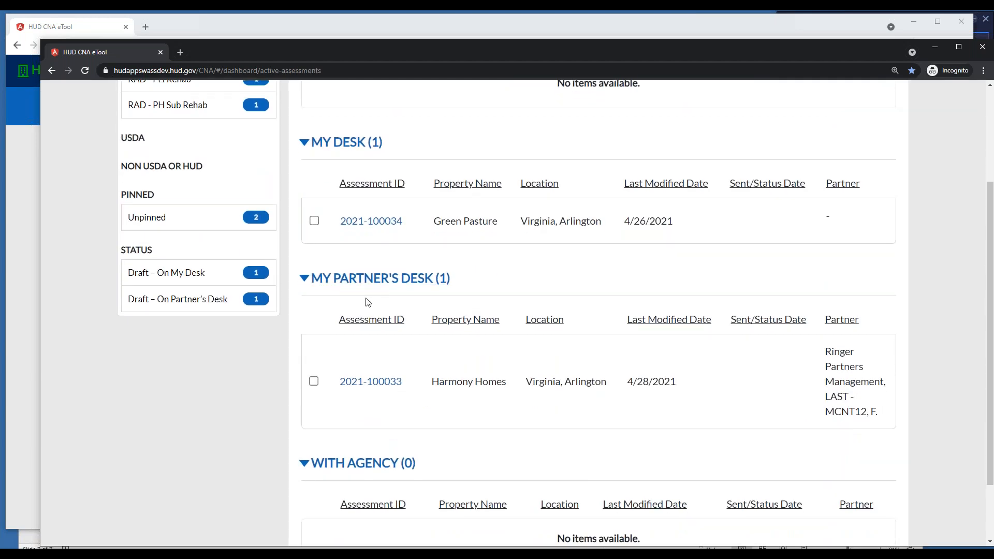
pyautogui.scroll(-2, 404, 289)
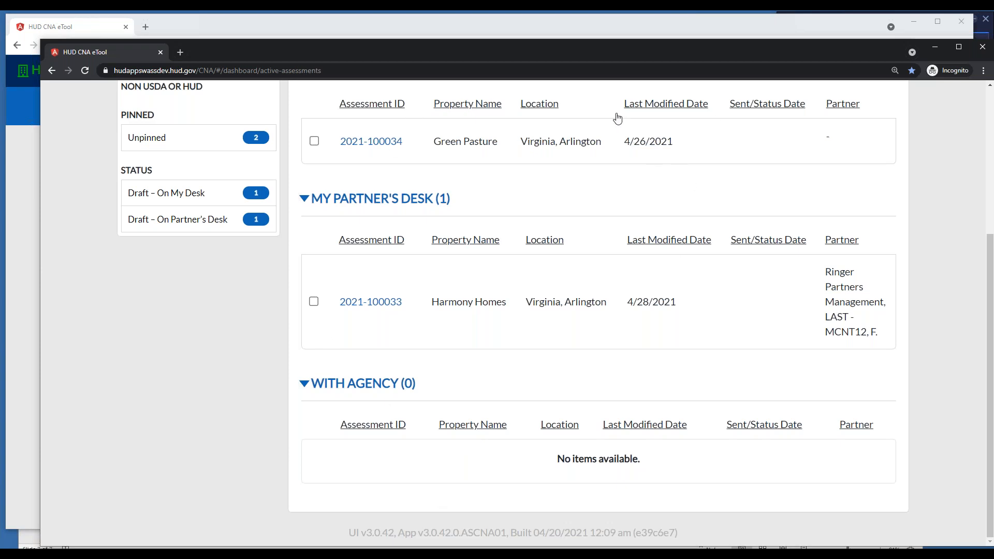
pyautogui.scroll(5, 678, 151)
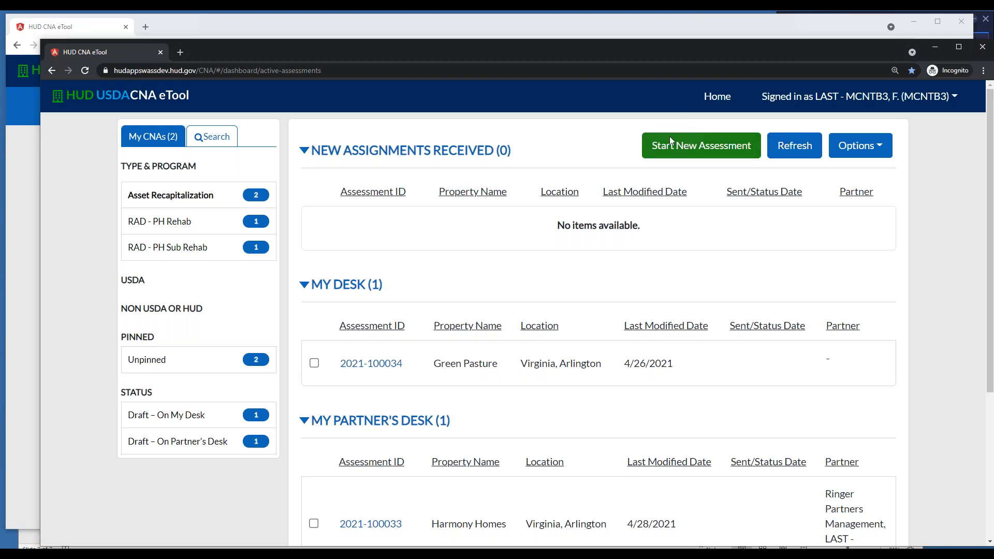
pyautogui.click(700, 147)
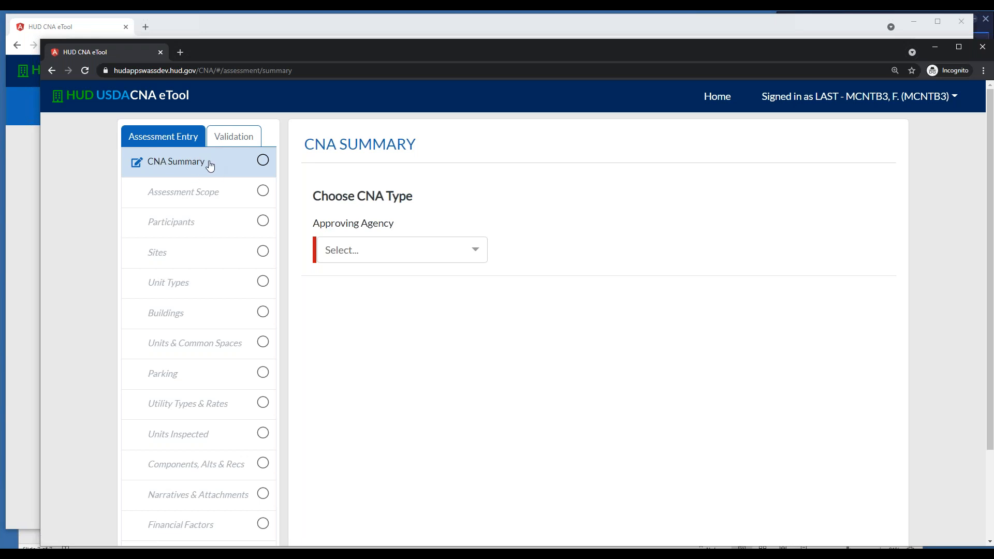
# Choose HUD as the approving agency, Asset Recapitalization as the CNA type and RAD - PH Rehab as the program/event
pyautogui.click(473, 251)
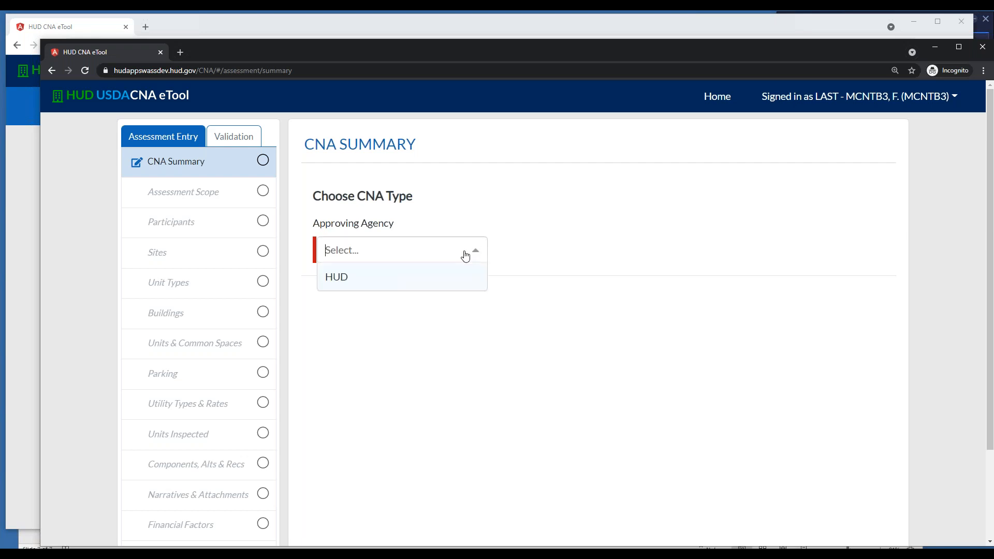
pyautogui.click(338, 278)
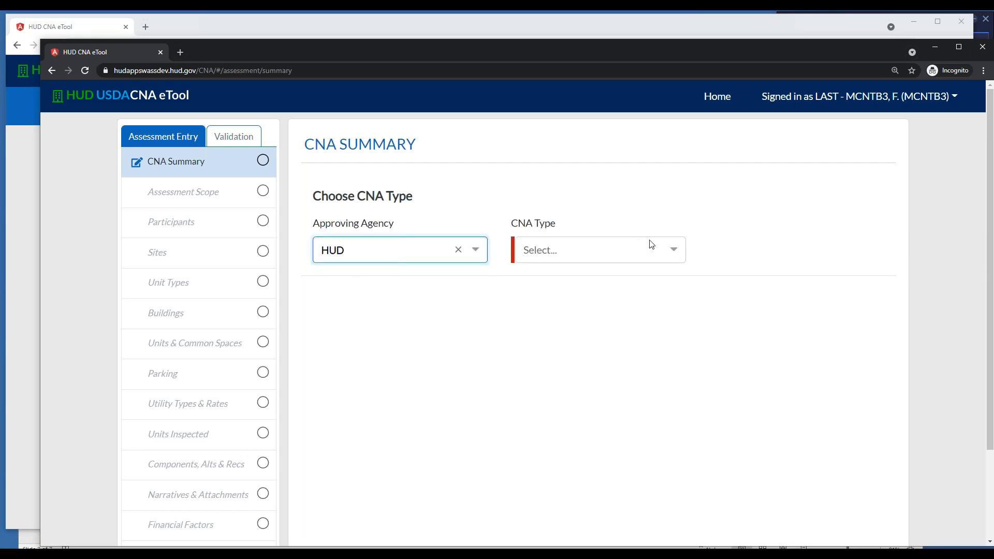
pyautogui.click(673, 251)
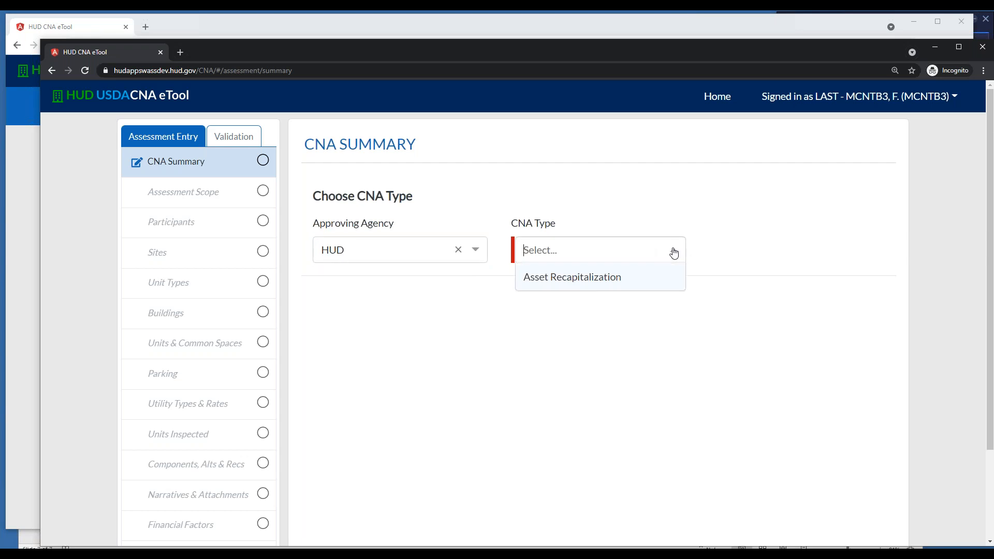
pyautogui.click(573, 280)
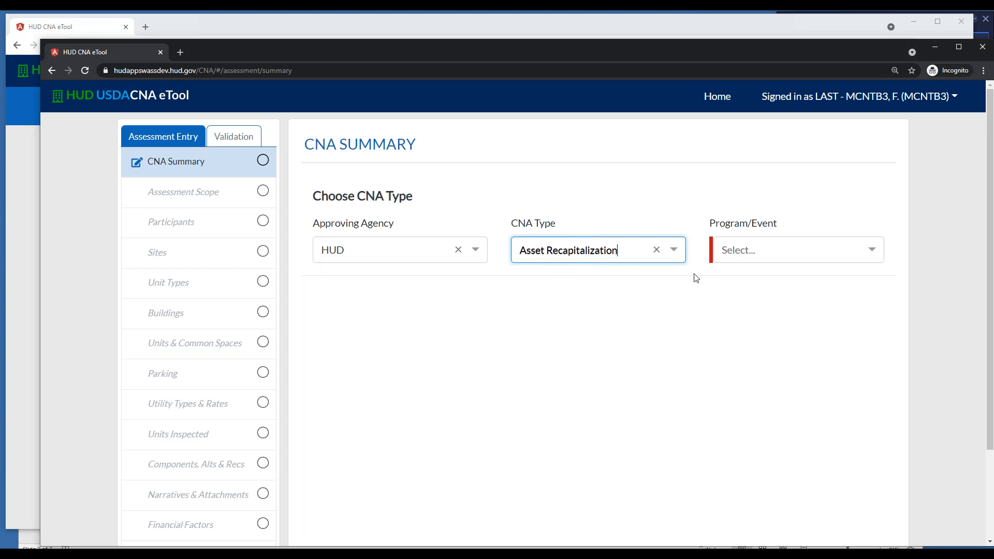
pyautogui.click(873, 255)
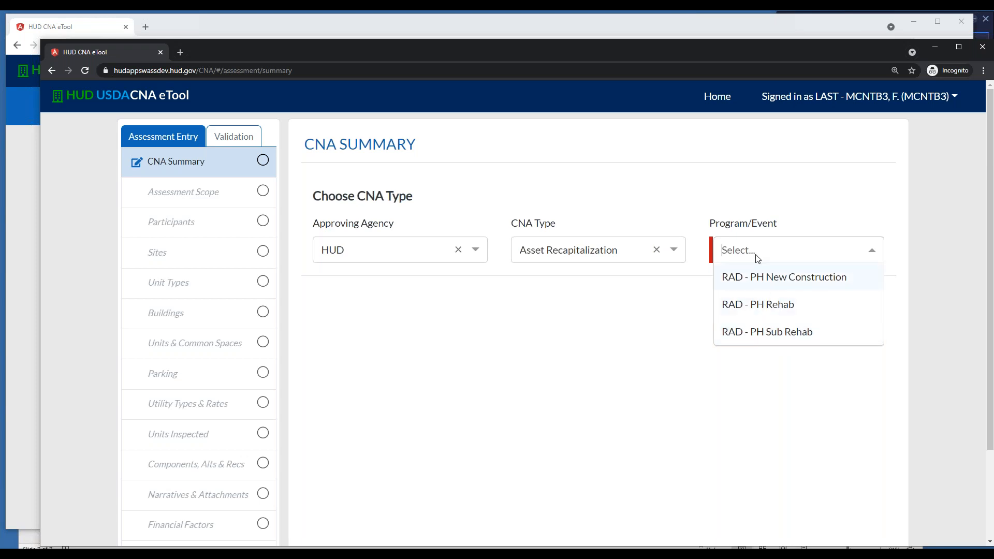
pyautogui.click(759, 307)
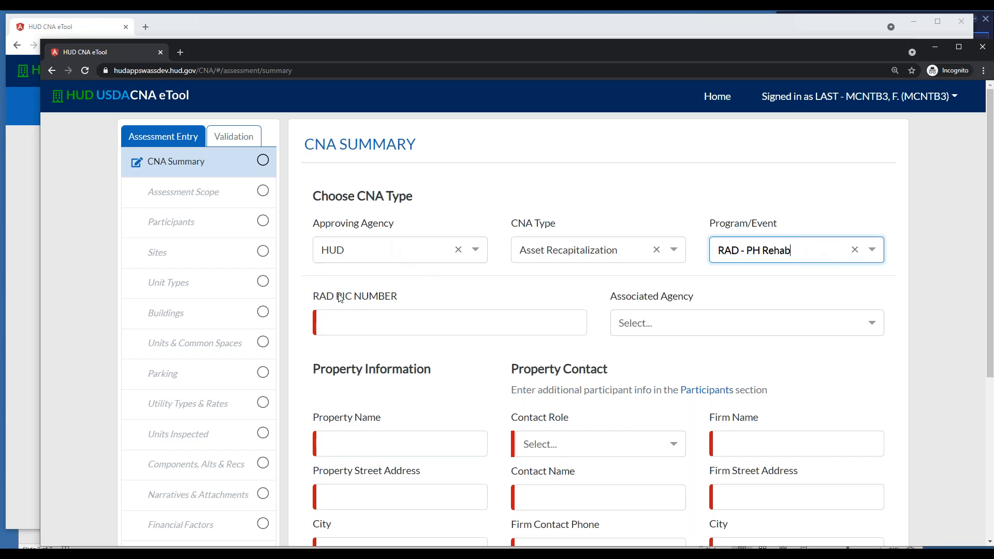
pyautogui.moveTo(314, 298); pyautogui.dragTo(407, 306)
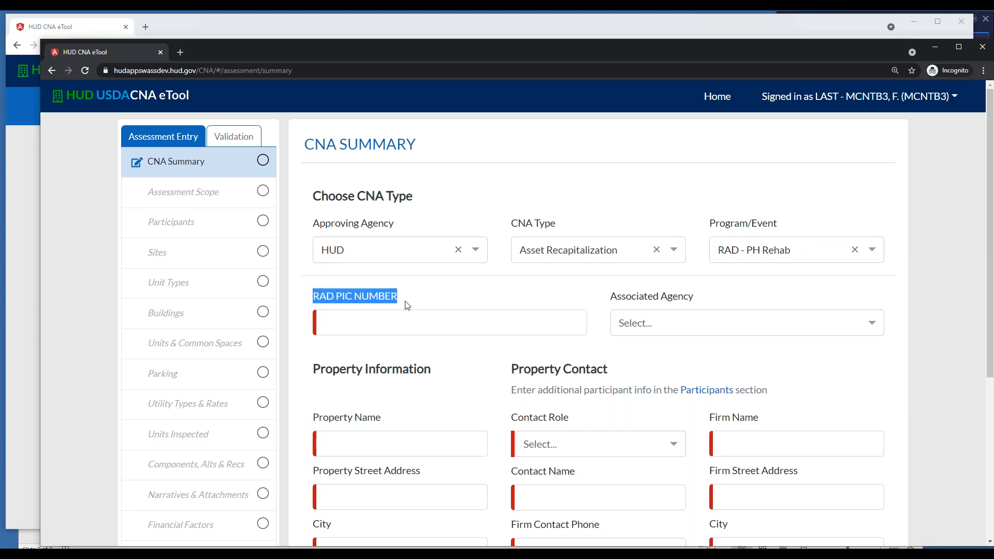
pyautogui.click(382, 323)
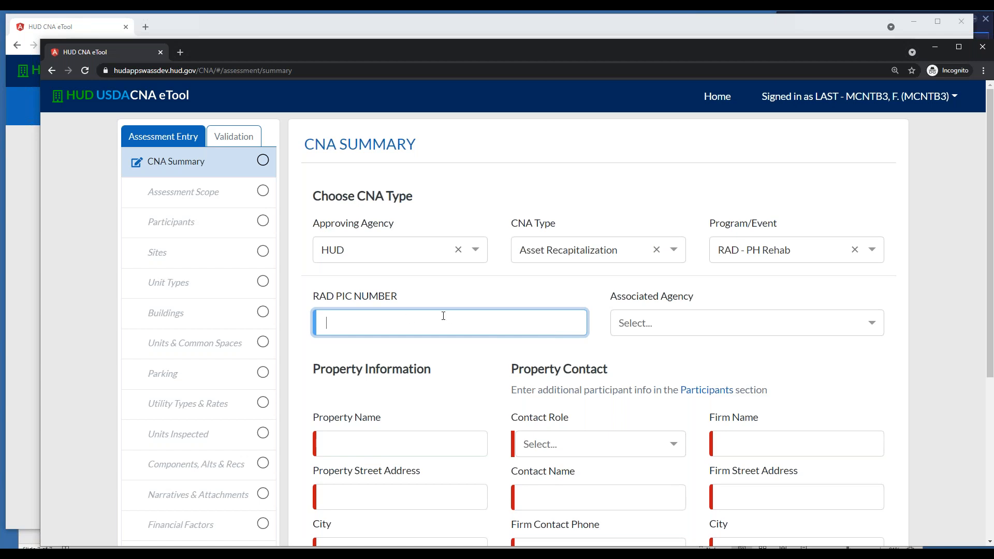
pyautogui.write('VA1005200000')
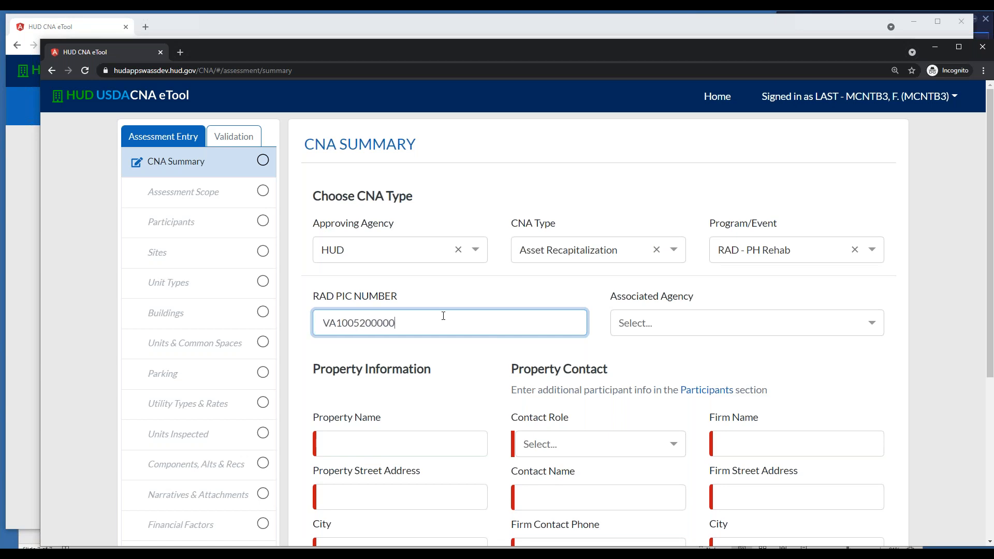
pyautogui.click(644, 328)
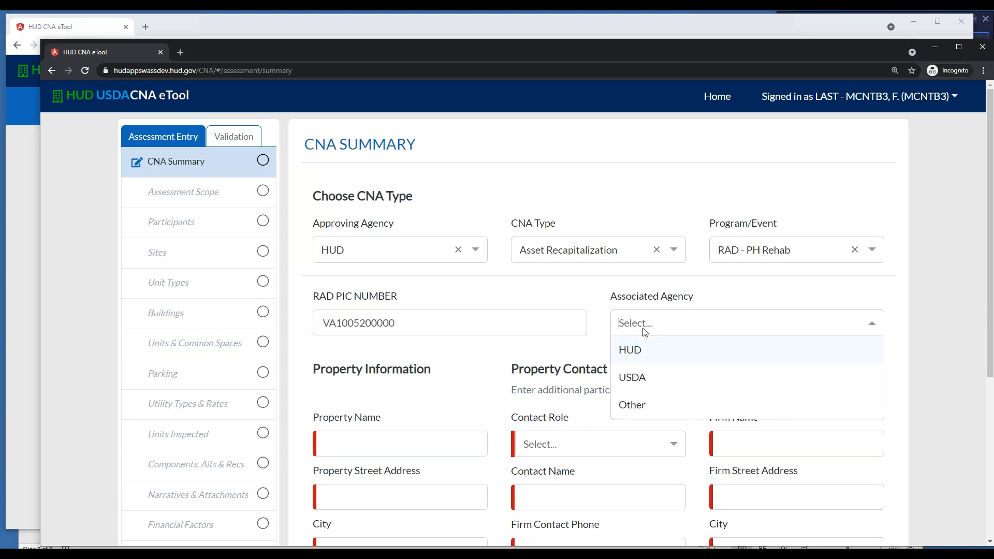
pyautogui.click(640, 354)
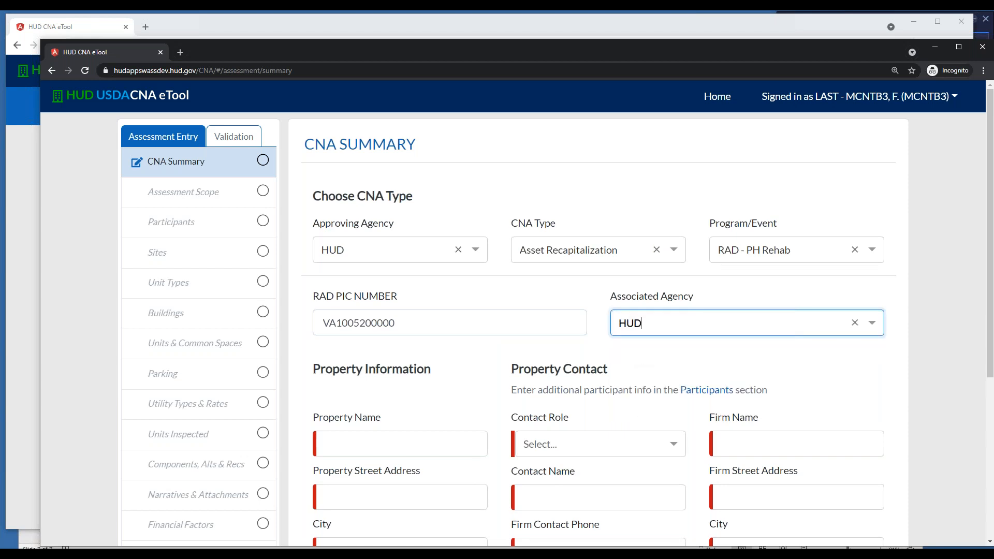
pyautogui.click(872, 325)
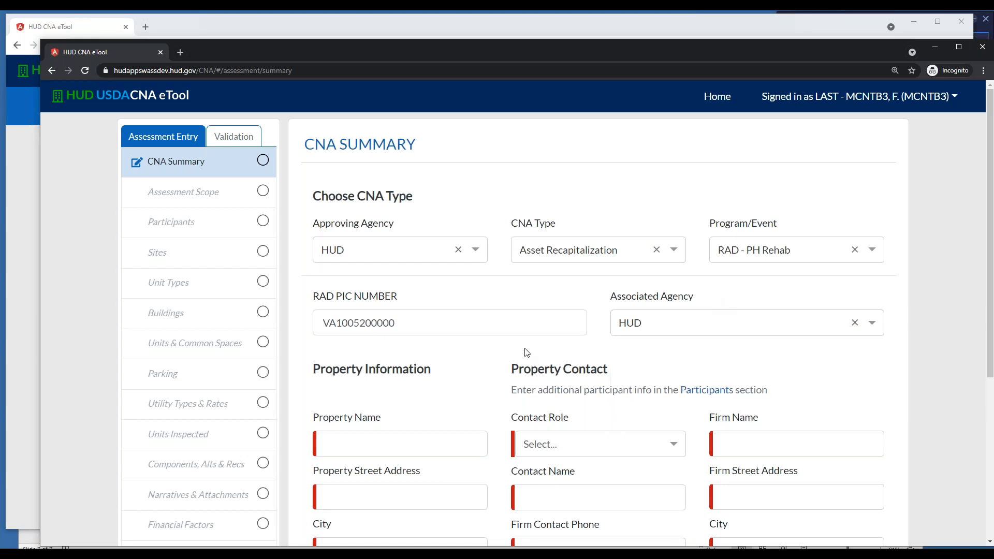
# Enter f as the property name and fill in the property's street address and city
pyautogui.scroll(-2, 525, 352)
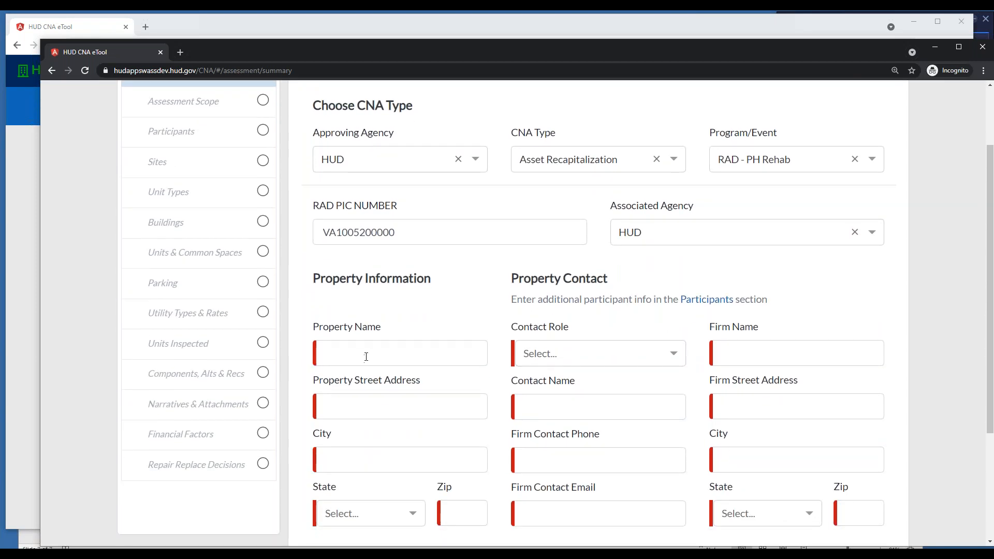
pyautogui.scroll(-1, 380, 353)
pyautogui.click(360, 334)
pyautogui.write('f')
pyautogui.click(375, 384)
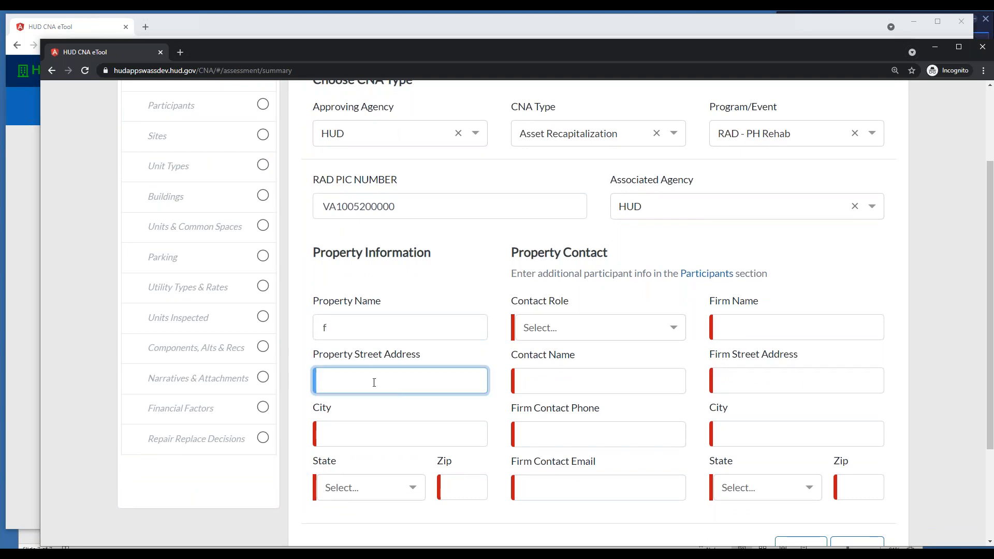
pyautogui.write('1')
pyautogui.click(368, 437)
pyautogui.write('a')
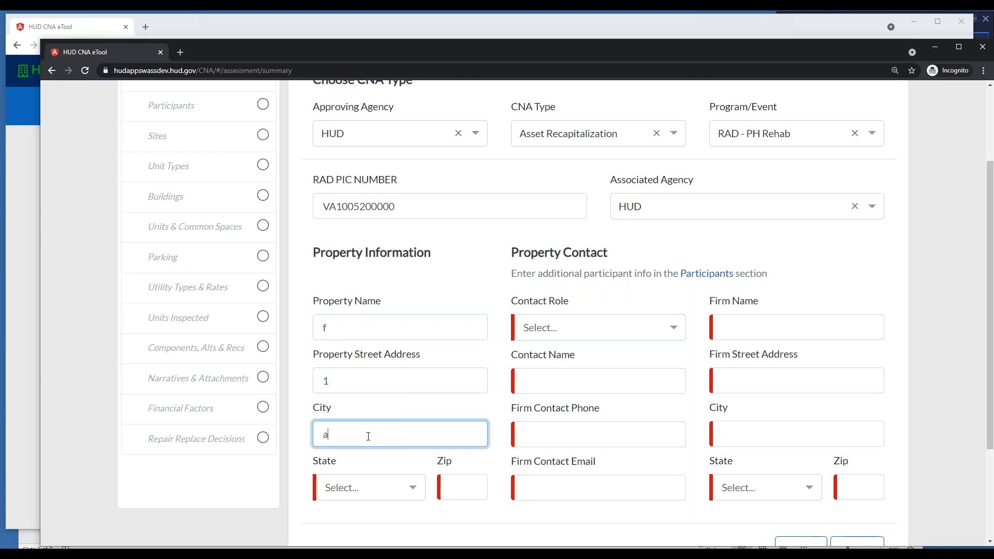
# Set the property's state to VI - Virgin Islands and fill in its zip code
pyautogui.click(352, 494)
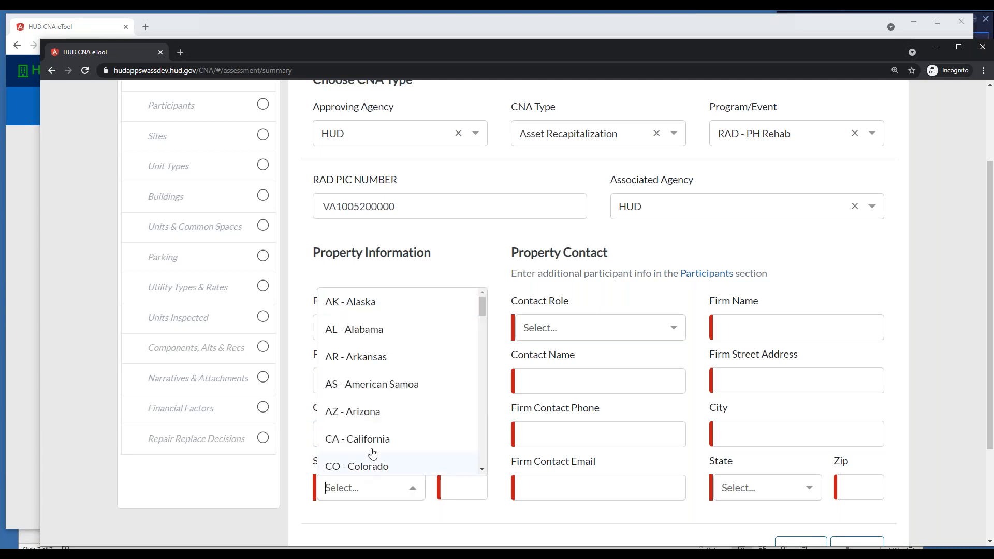
pyautogui.scroll(-20, 466, 399)
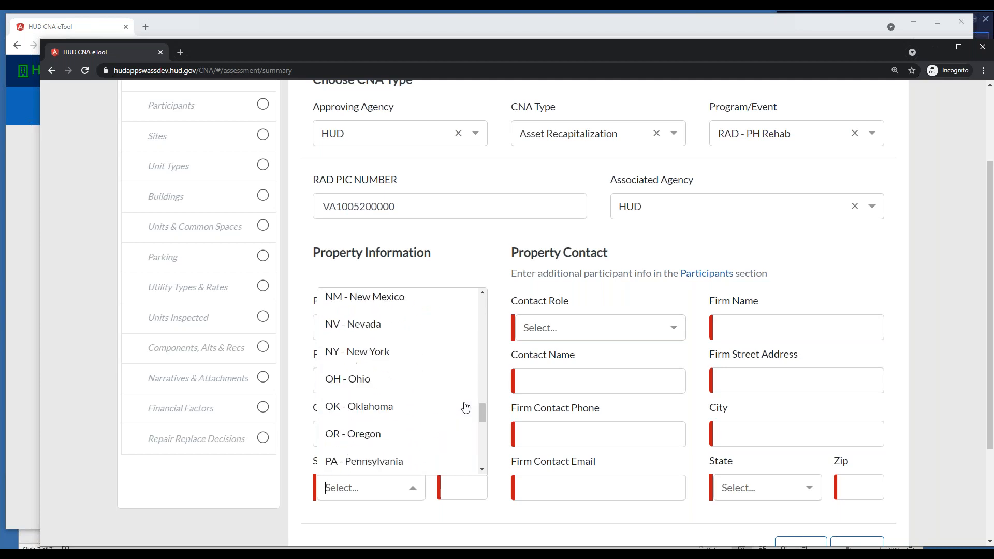
pyautogui.scroll(-3, 456, 417)
pyautogui.click(370, 330)
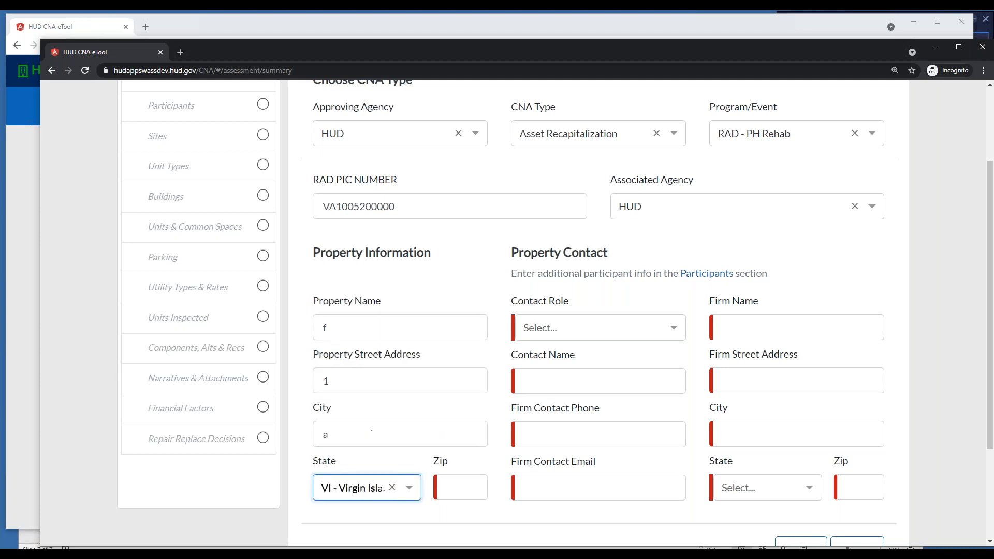
pyautogui.click(457, 496)
pyautogui.write('22222')
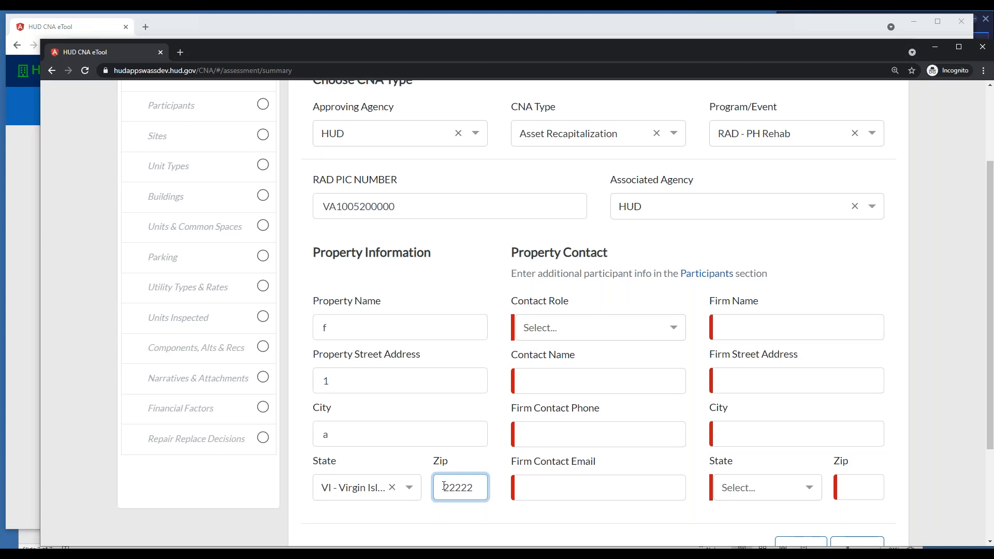
# Set the property contact's role to Current Owner and enter PHA as the contact name
pyautogui.click(675, 329)
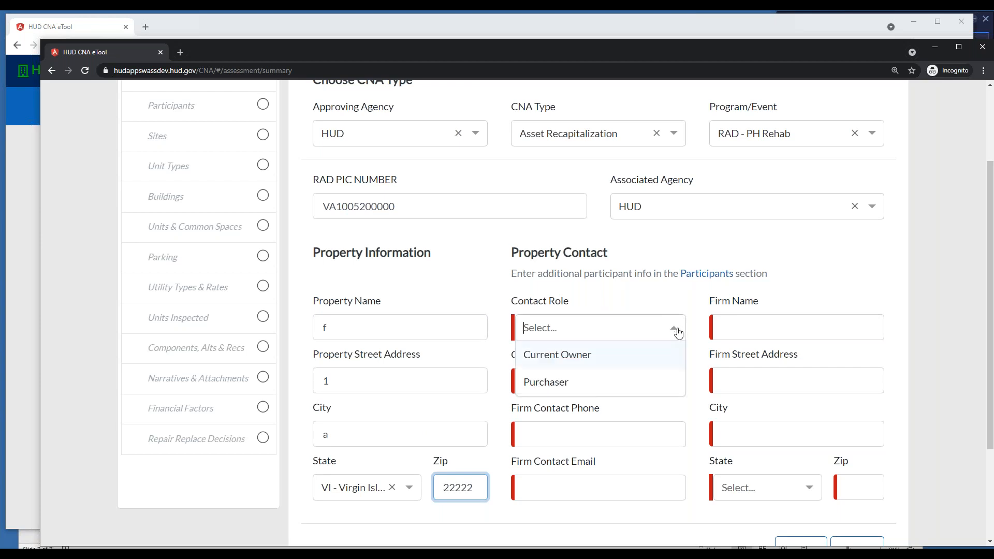
pyautogui.click(581, 357)
pyautogui.click(570, 386)
pyautogui.write('PHA')
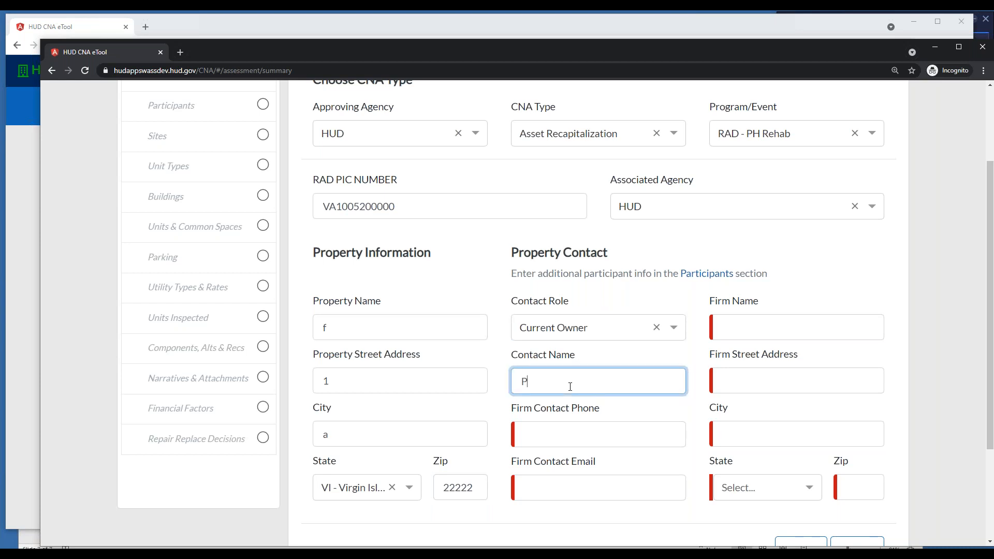
# Fill in the firm contact's phone number and e-mail address
pyautogui.click(565, 436)
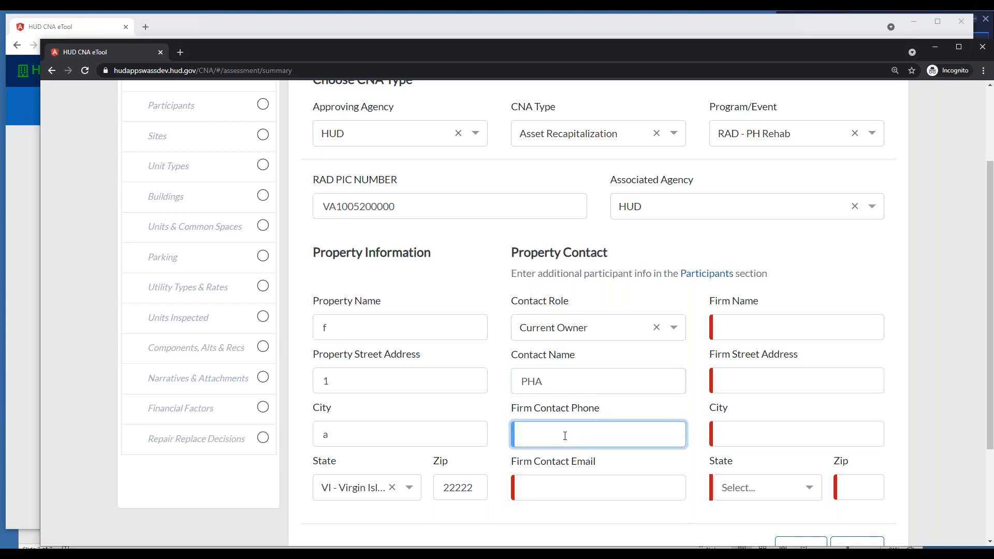
pyautogui.write('5555551212')
pyautogui.click(581, 490)
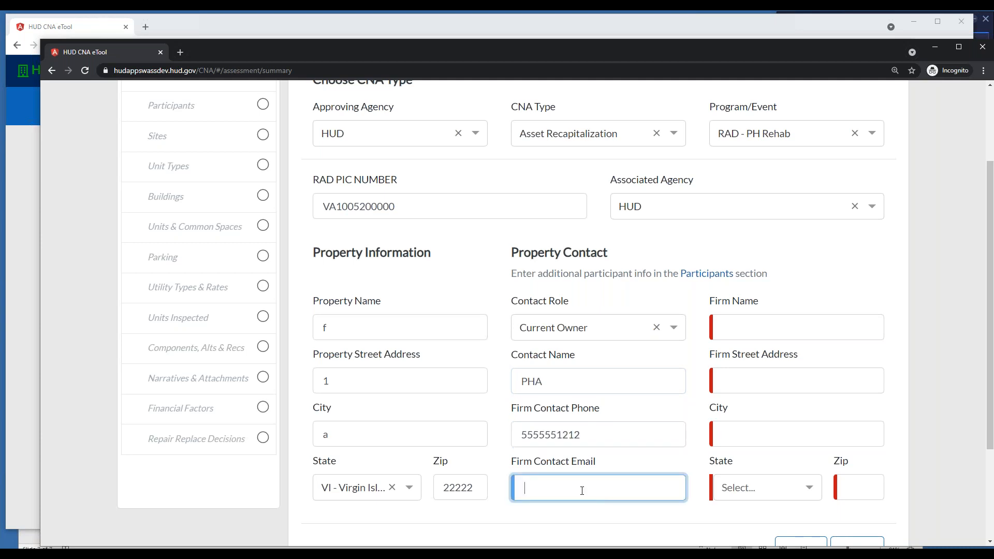
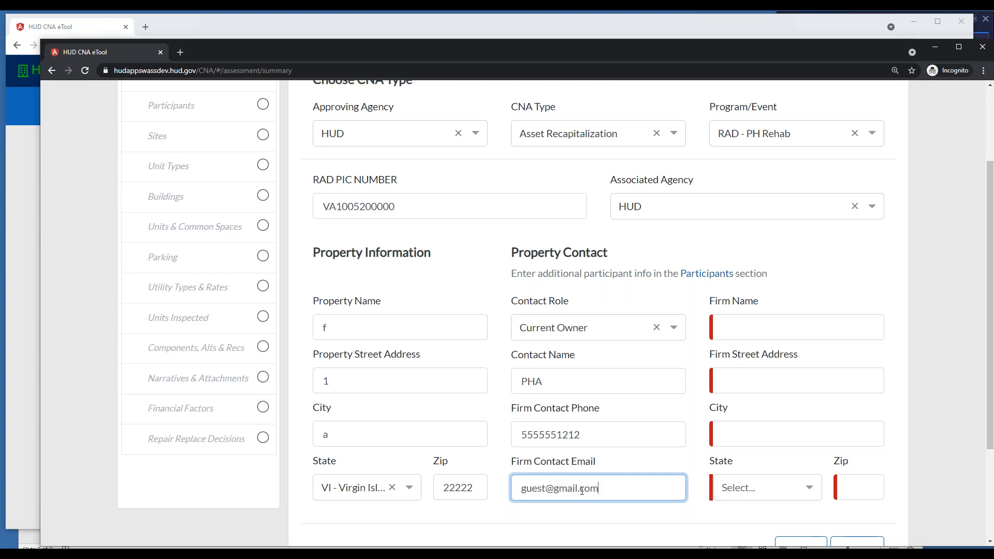
# Enter PHA as the firm name and replace the contact name with the contact person's full name
pyautogui.click(792, 330)
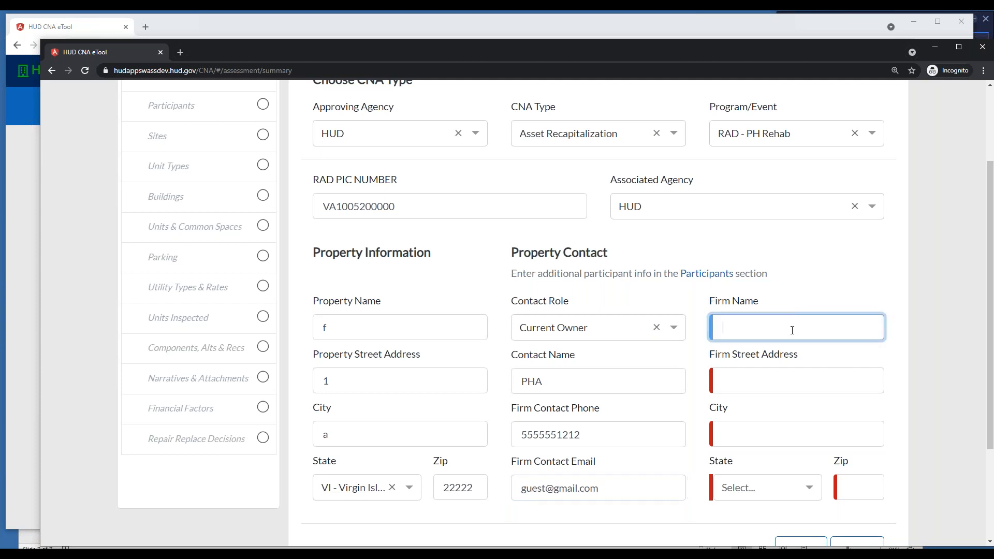
pyautogui.write('PHA')
pyautogui.click(568, 383)
pyautogui.press('BackSpace')
pyautogui.press('BackSpace')
pyautogui.press('BackSpace')
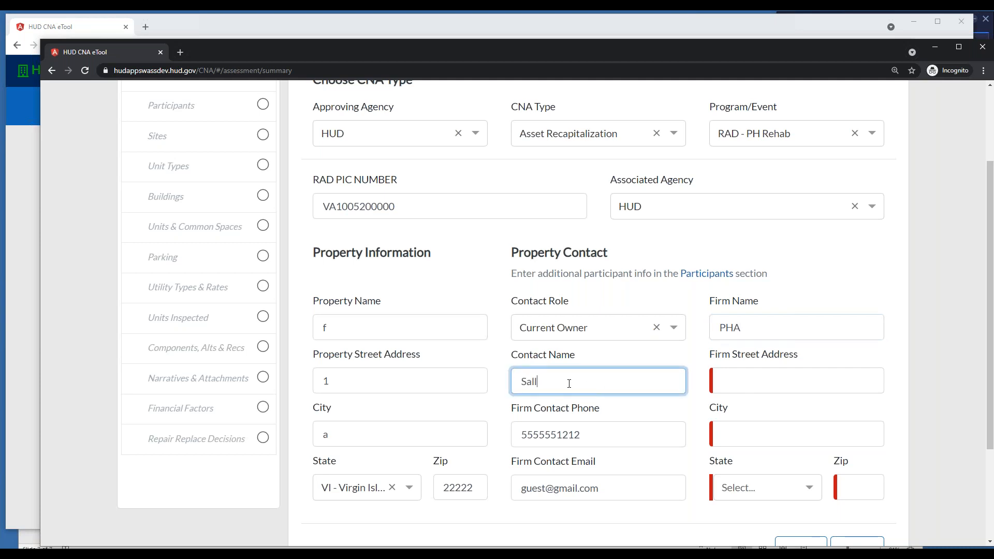
# Fill in the firm's street address, city and zip code, with VA - Virginia as the state
pyautogui.click(763, 376)
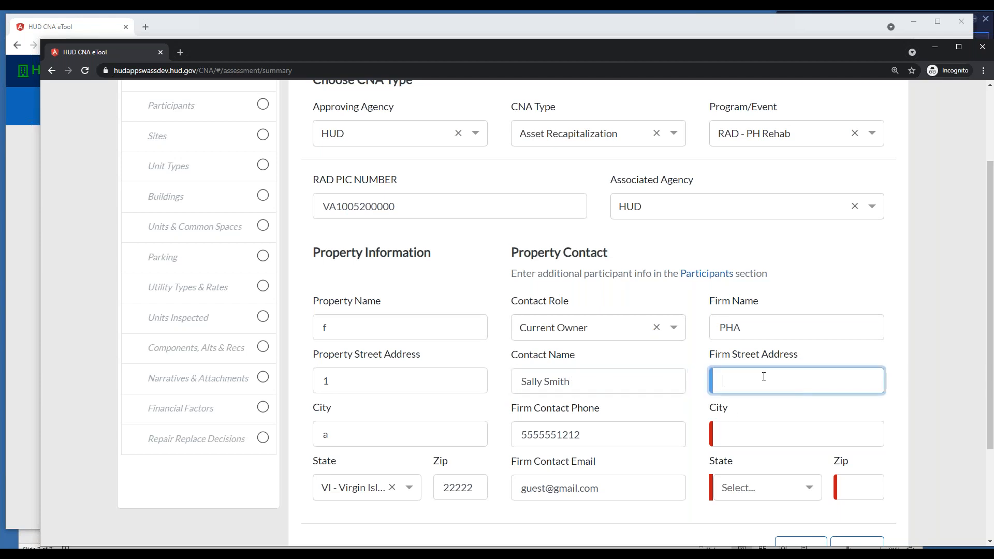
pyautogui.write('4')
pyautogui.click(750, 435)
pyautogui.write('4')
pyautogui.click(747, 490)
pyautogui.scroll(-15, 794, 451)
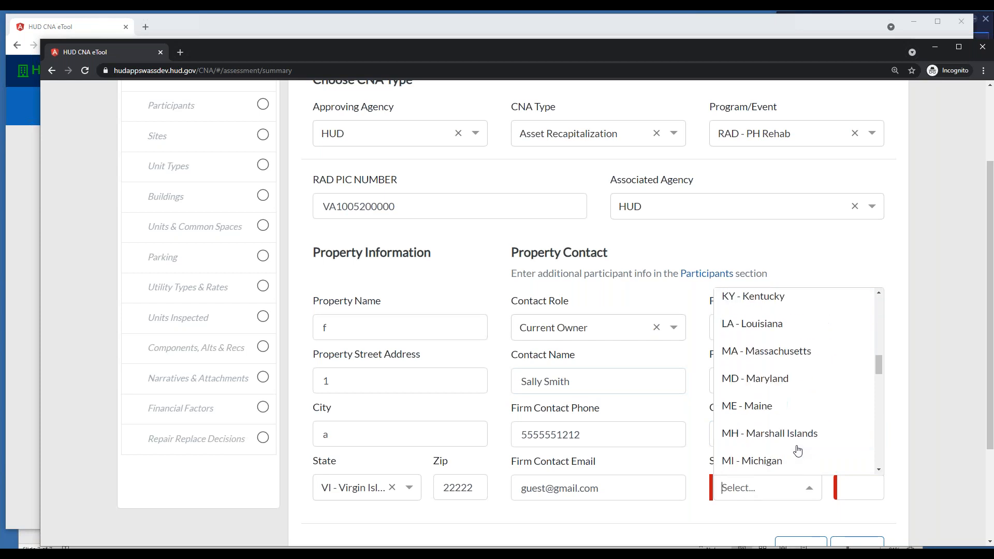
pyautogui.scroll(-10, 801, 454)
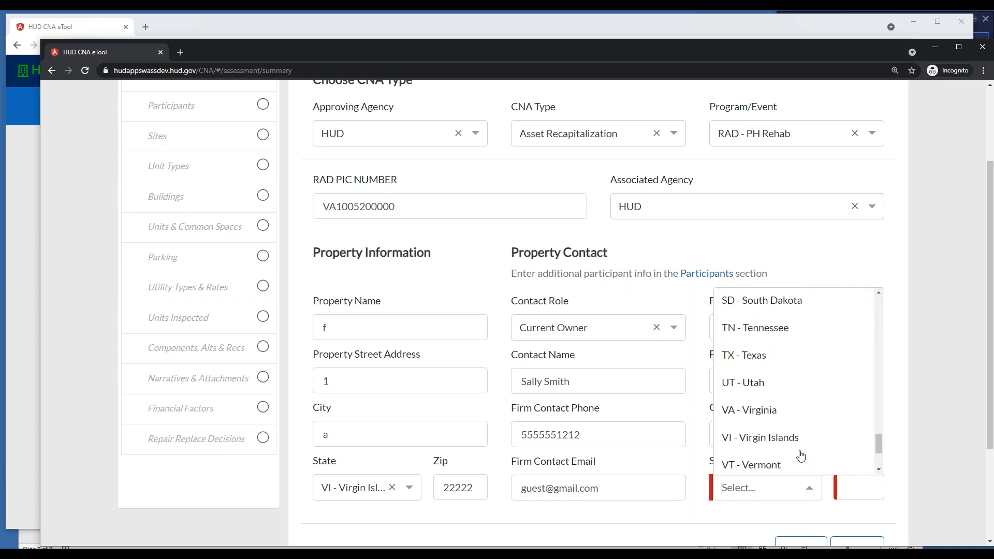
pyautogui.click(750, 338)
pyautogui.click(862, 489)
pyautogui.write('22222')
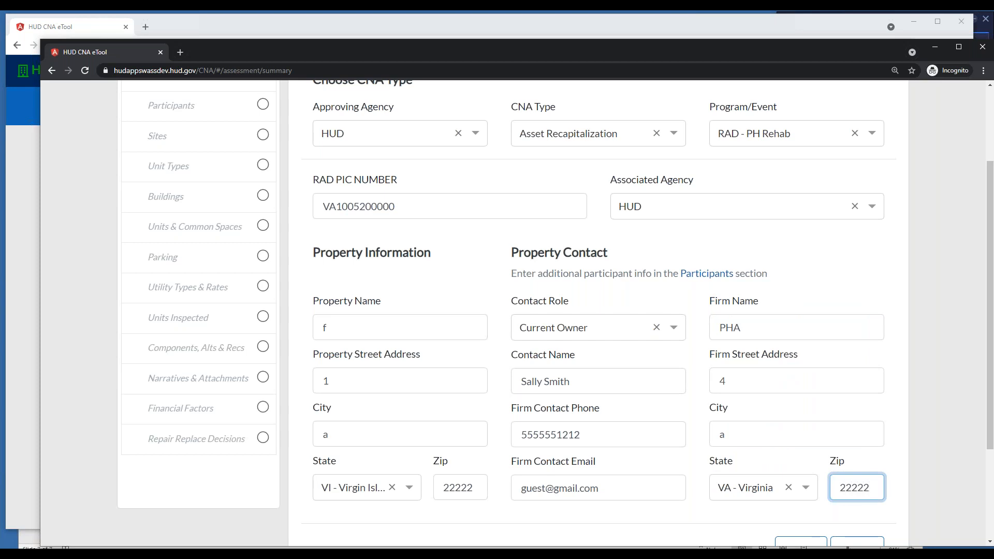
# Answer No to the 55+ or 62+ age-restriction question and save the new CNA, acknowledging its creation
pyautogui.scroll(-3, 893, 317)
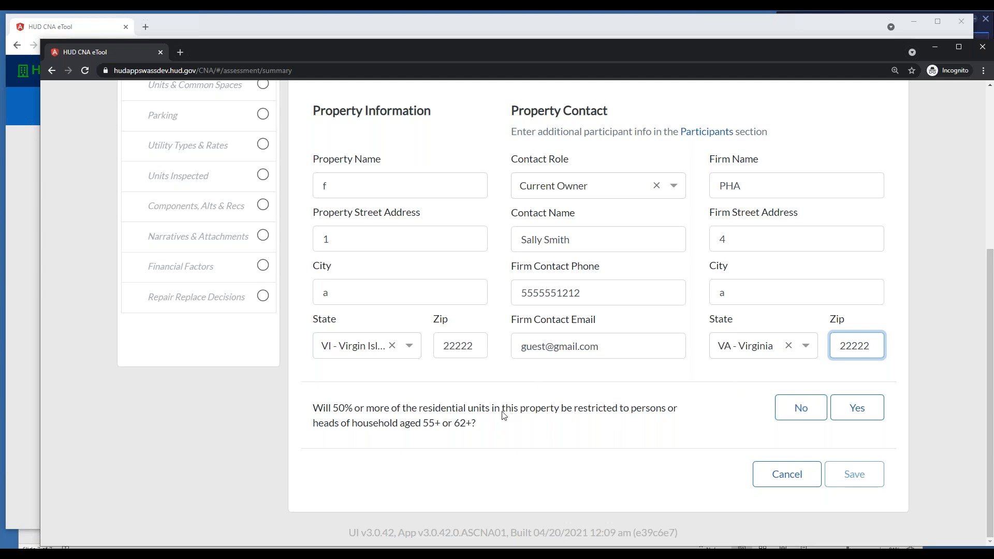
pyautogui.click(800, 414)
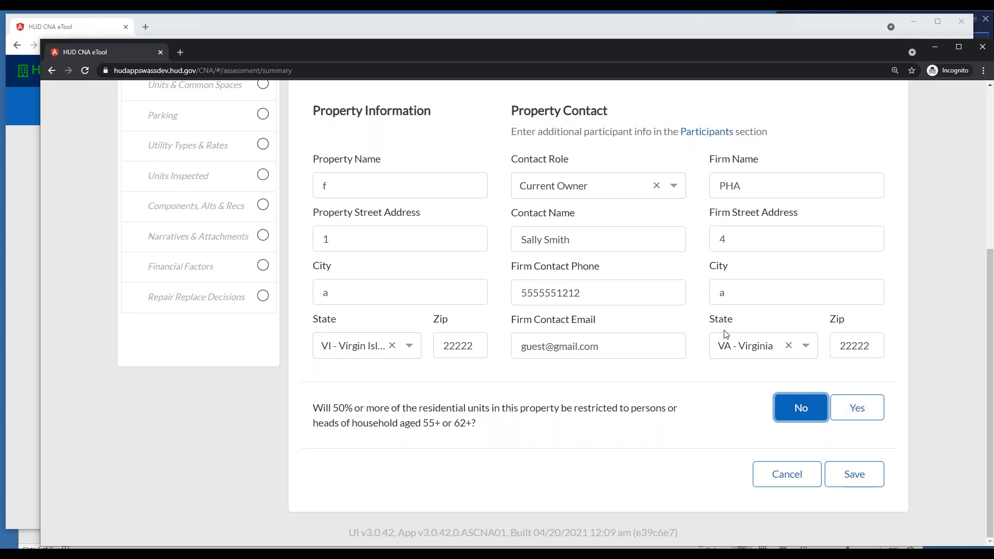
pyautogui.click(869, 485)
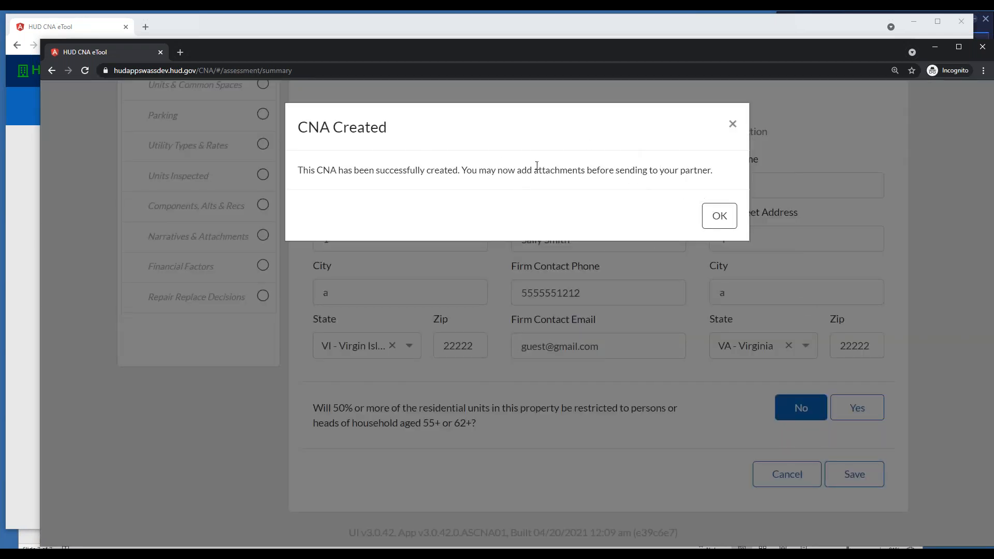
pyautogui.click(717, 215)
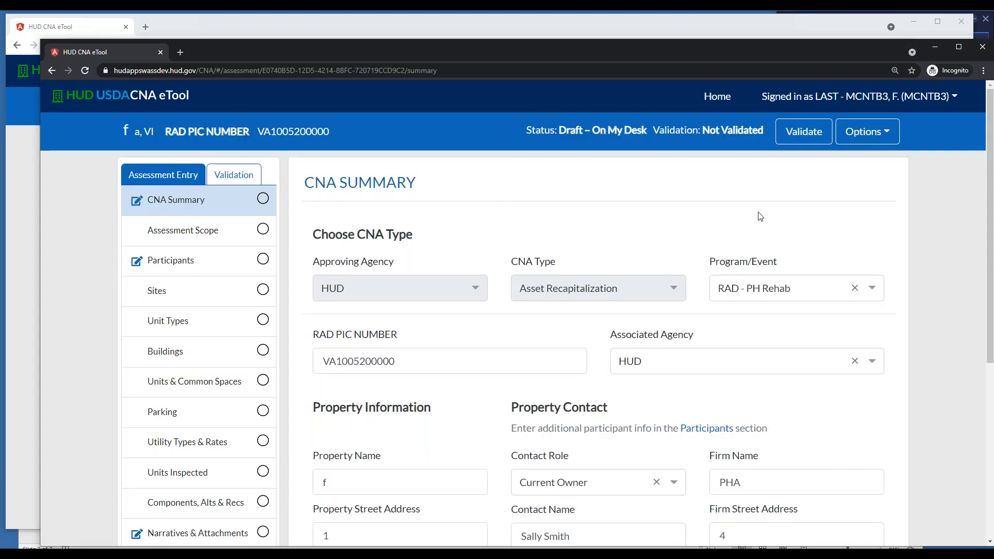
# Return to the home dashboard to look at the assessments on My Desk
pyautogui.click(719, 98)
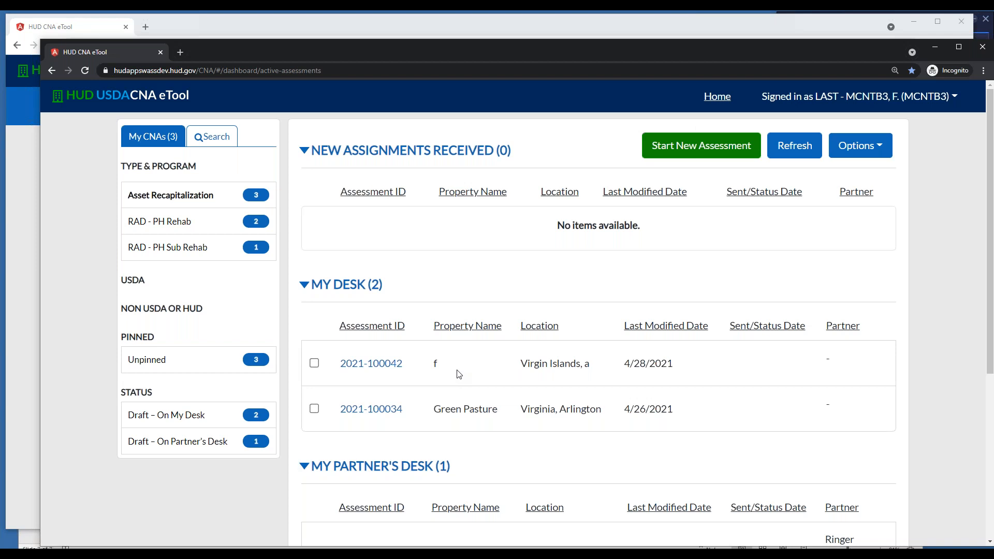
# Open the assessment for property f from My Desk and review its CNA summary entries
pyautogui.click(387, 364)
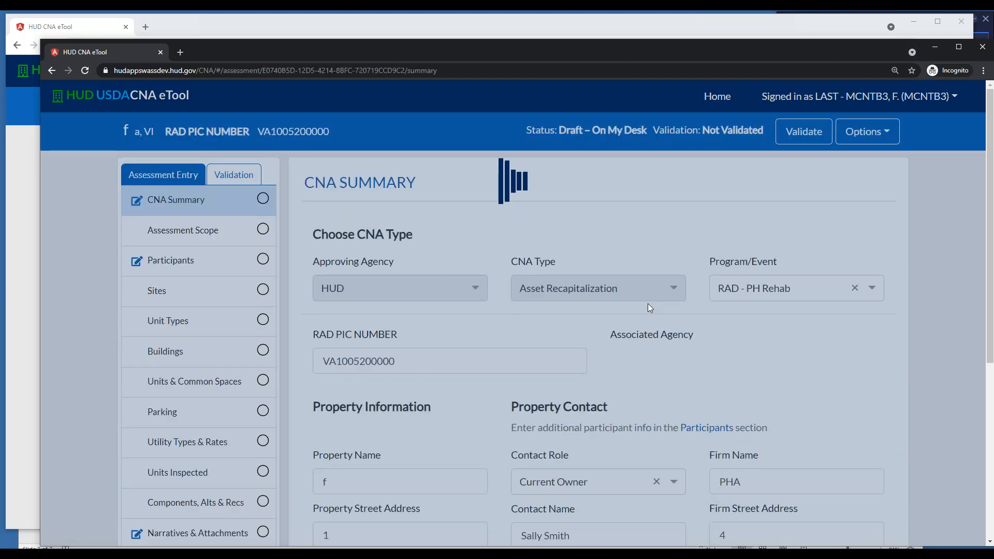
pyautogui.scroll(-2, 707, 299)
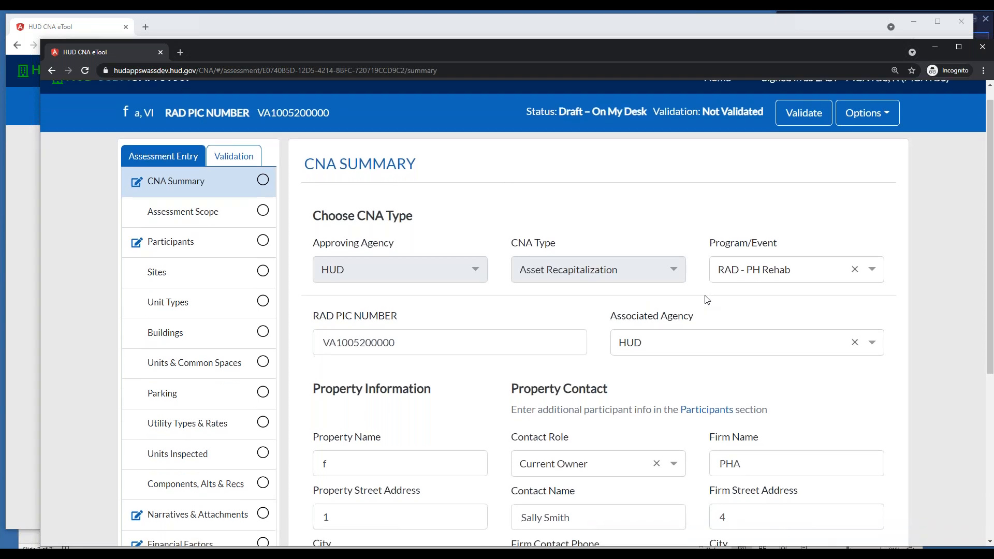
pyautogui.scroll(2, 706, 299)
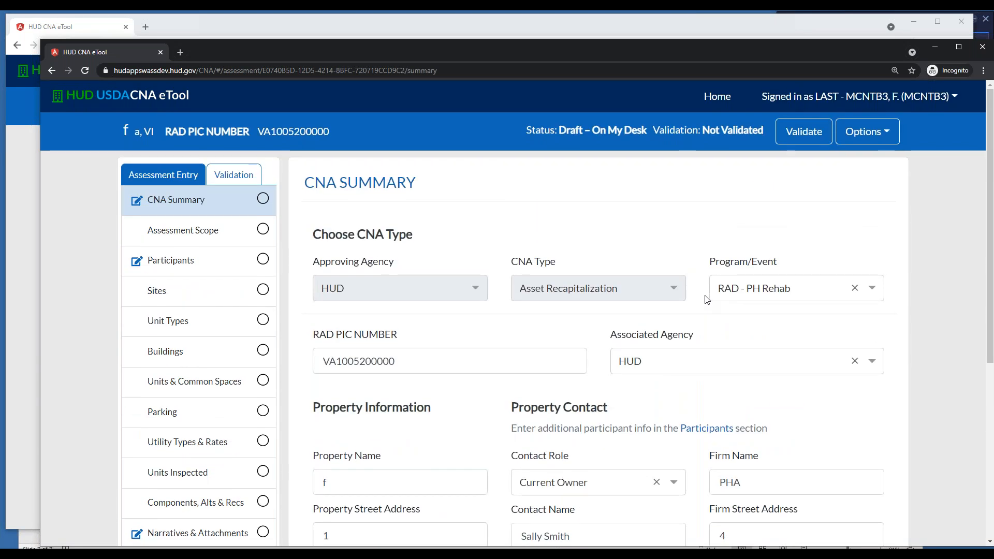
pyautogui.scroll(-4, 707, 299)
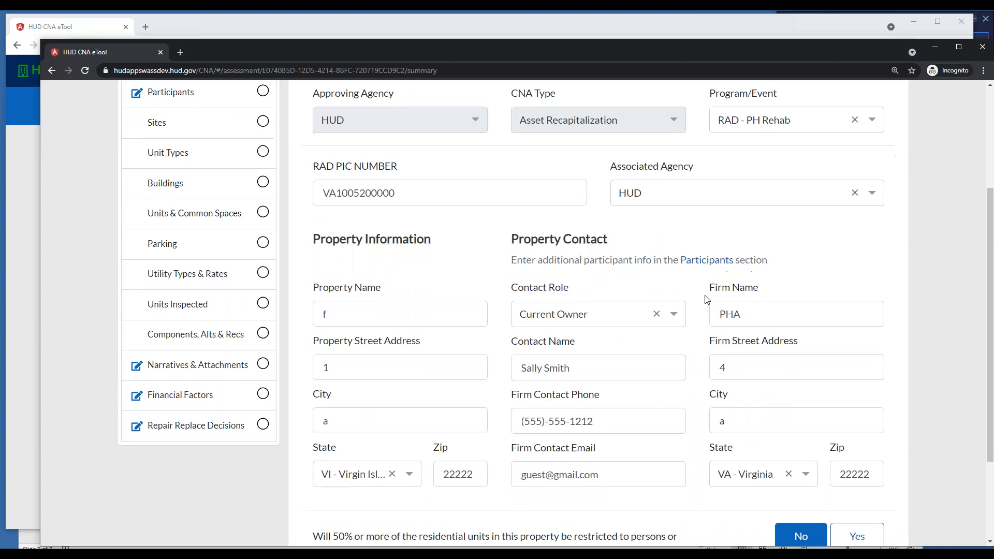
pyautogui.scroll(3, 706, 299)
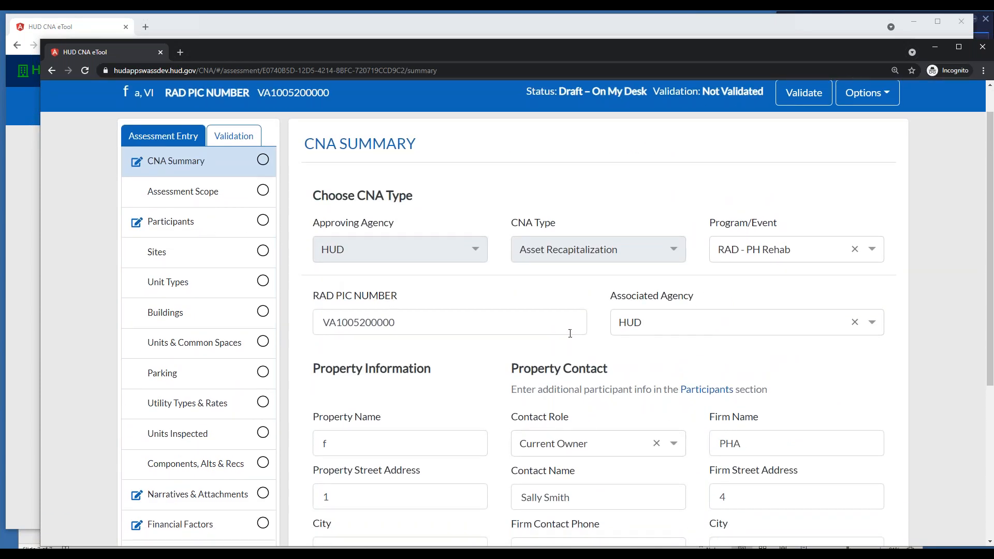
pyautogui.scroll(-5, 497, 334)
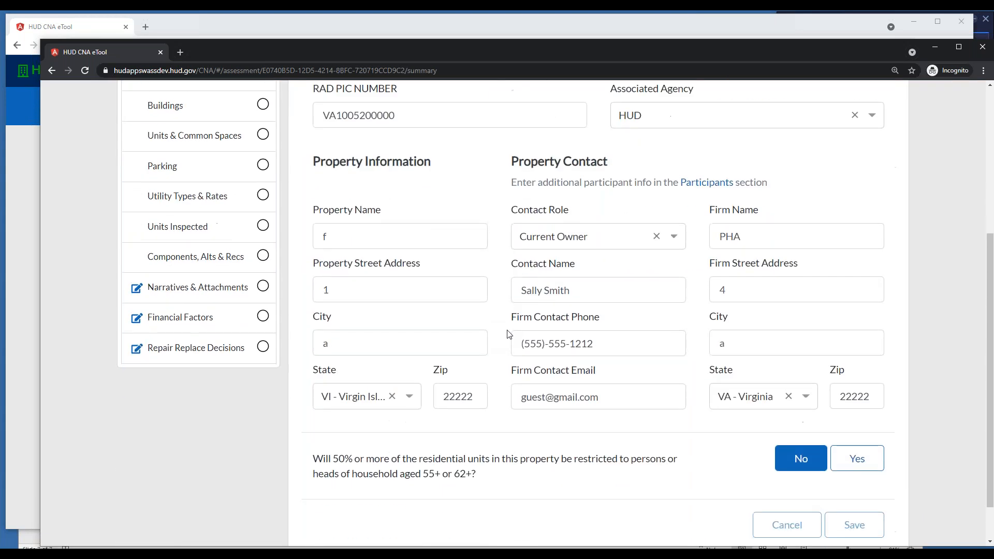
pyautogui.scroll(3, 492, 331)
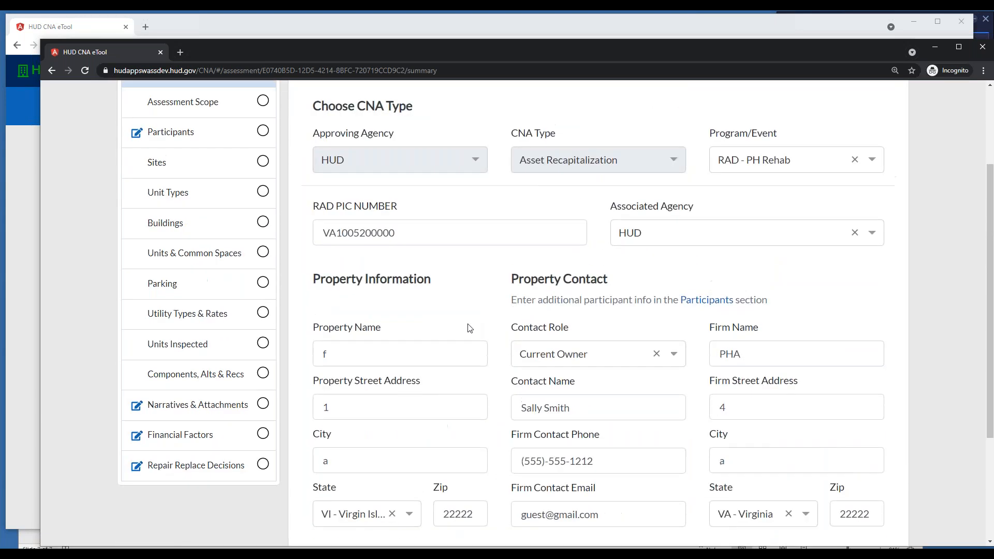
# Look through the assessment's Narratives & Attachments, Financial Factors and Repair Replace Decisions sections
pyautogui.click(200, 404)
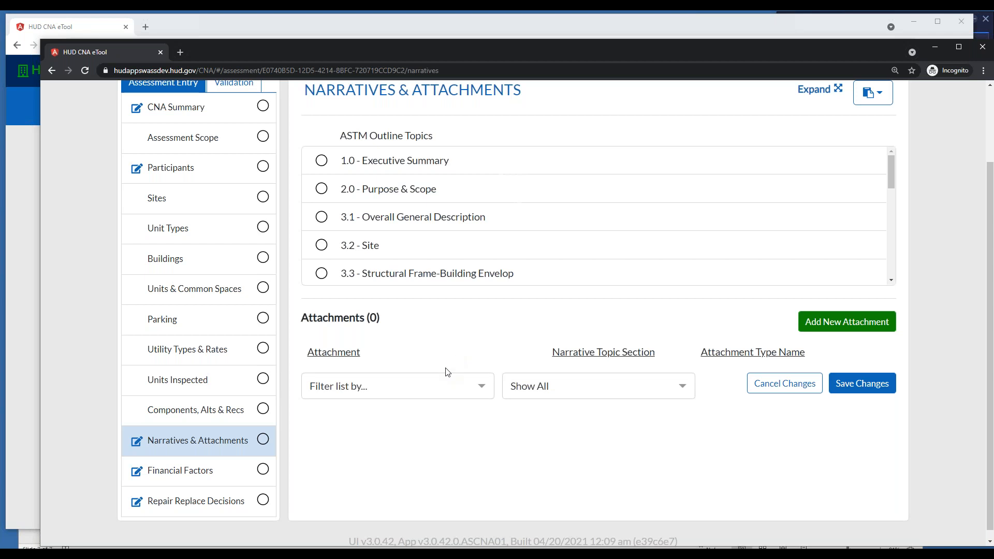
pyautogui.click(195, 469)
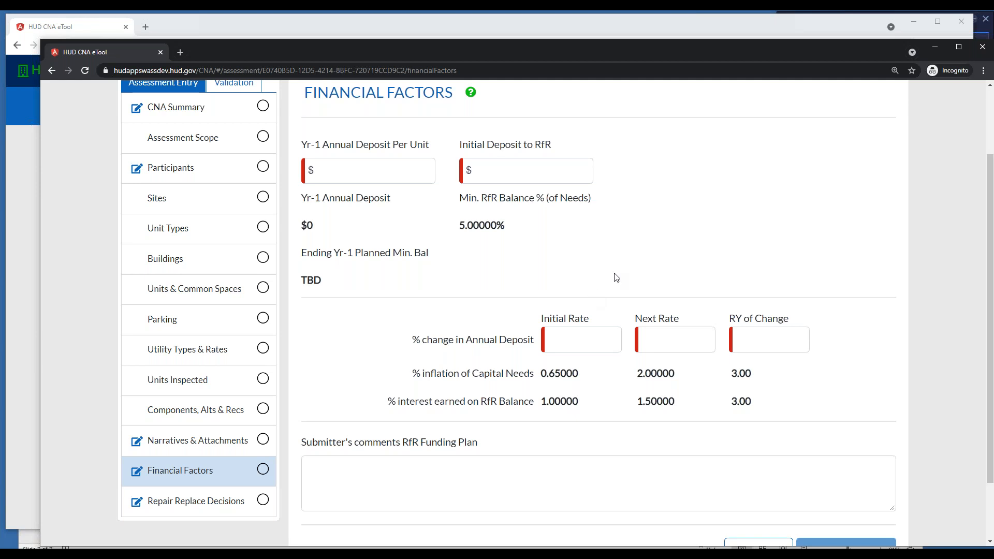
pyautogui.scroll(-3, 614, 278)
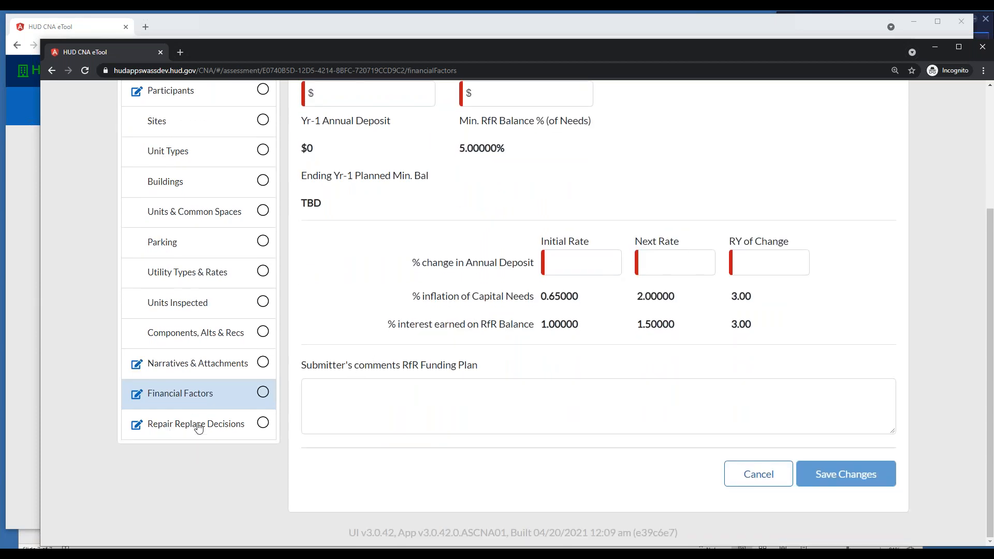
pyautogui.click(190, 427)
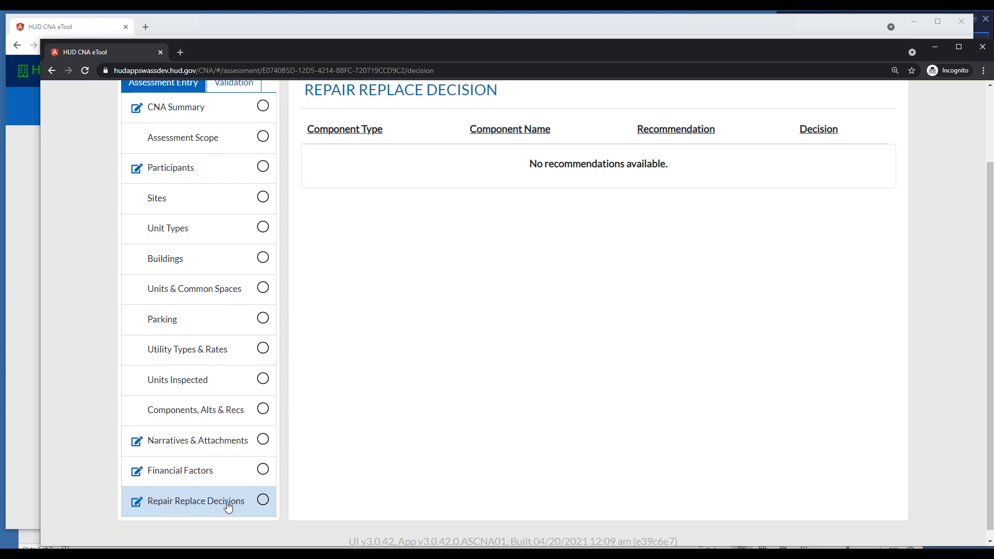
pyautogui.scroll(2, 324, 407)
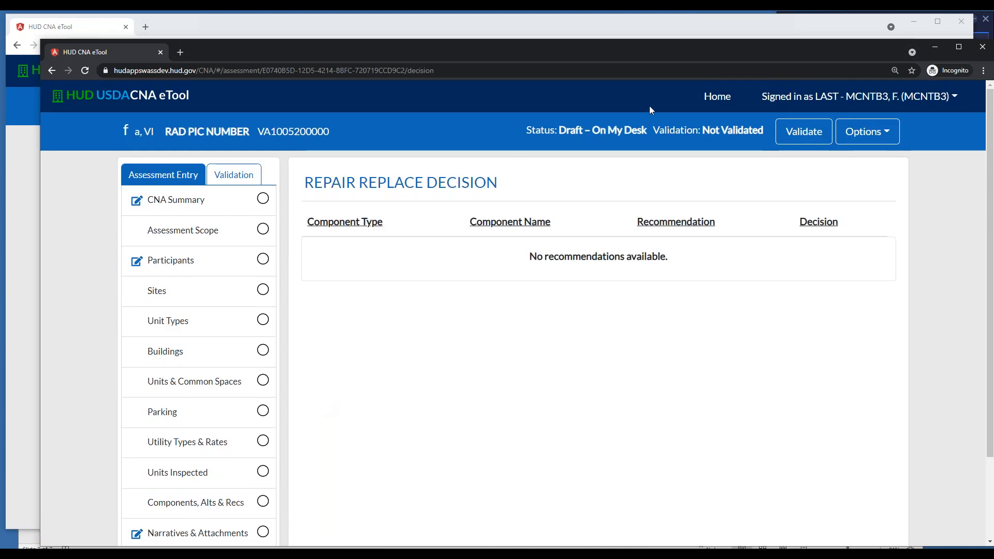
# Return to the home dashboard, select the Green Pasture assessment and examine the options available for selected assessments
pyautogui.click(718, 98)
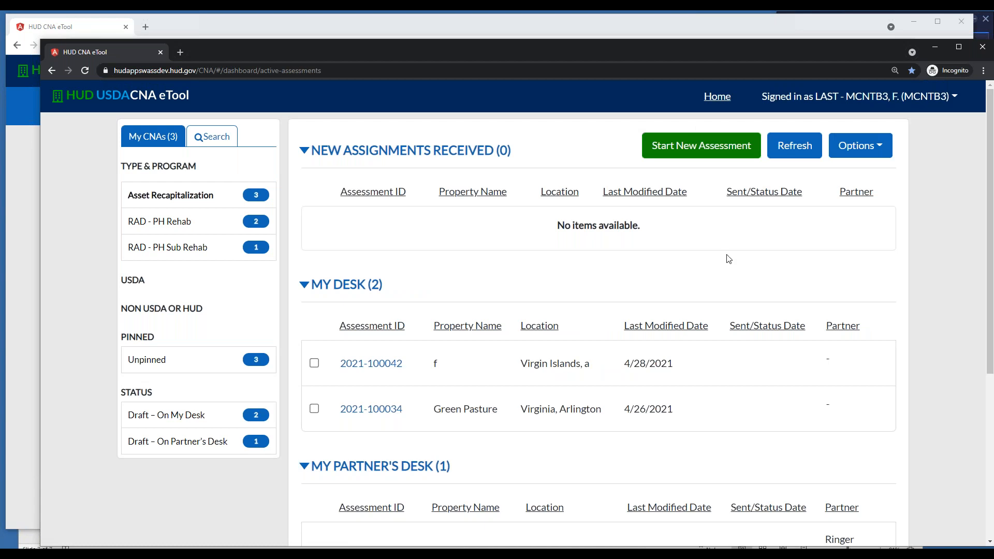
pyautogui.scroll(-1, 751, 247)
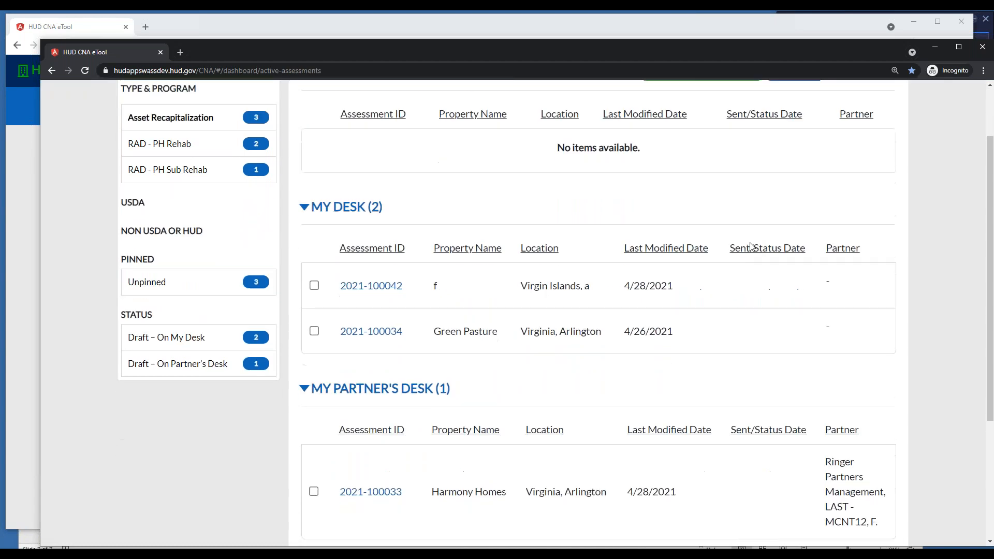
pyautogui.click(315, 332)
pyautogui.scroll(1, 610, 304)
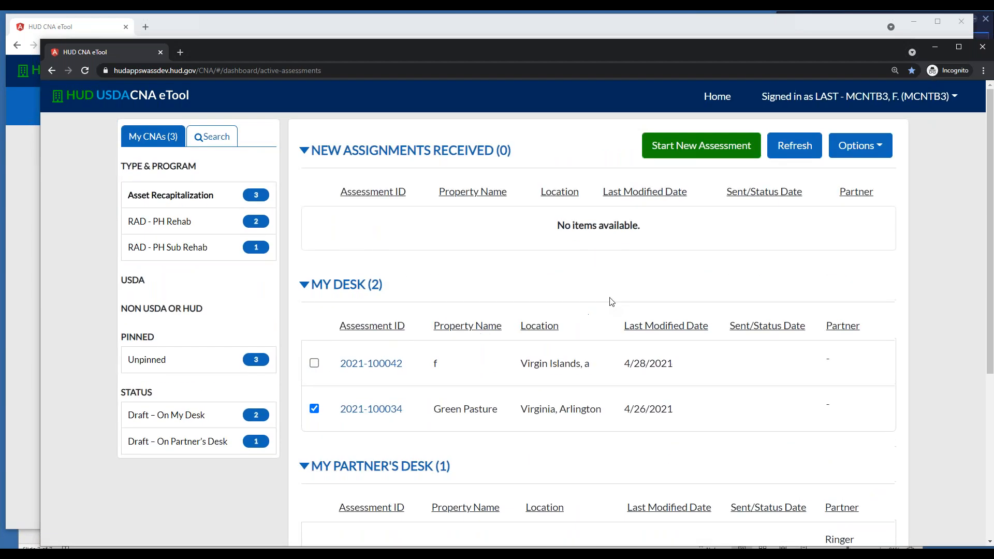
pyautogui.click(852, 148)
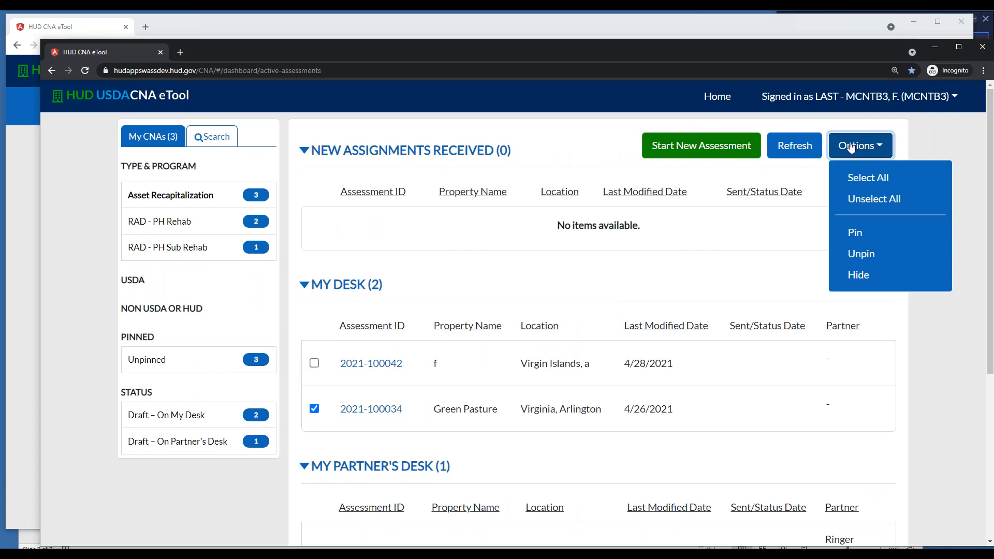
pyautogui.click(853, 147)
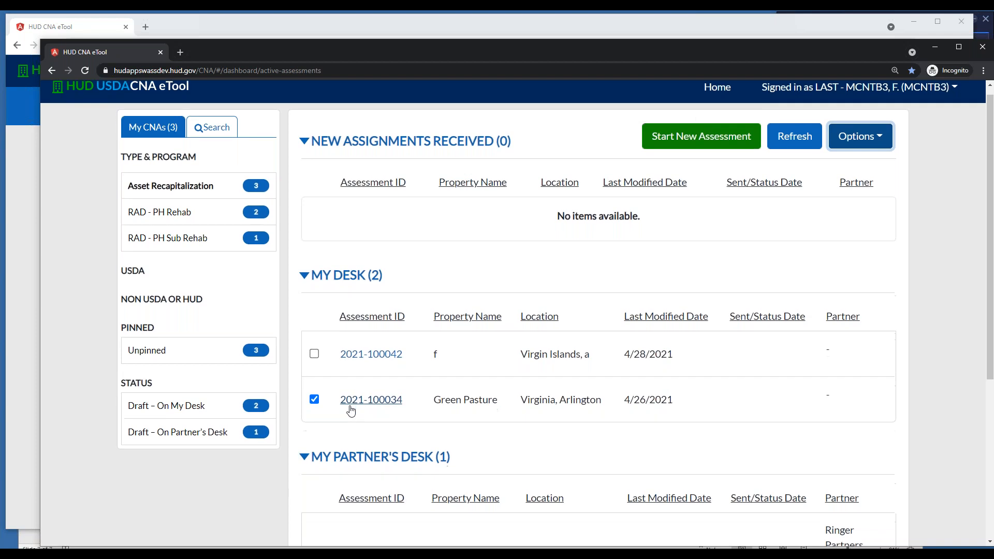
pyautogui.scroll(-1, 399, 379)
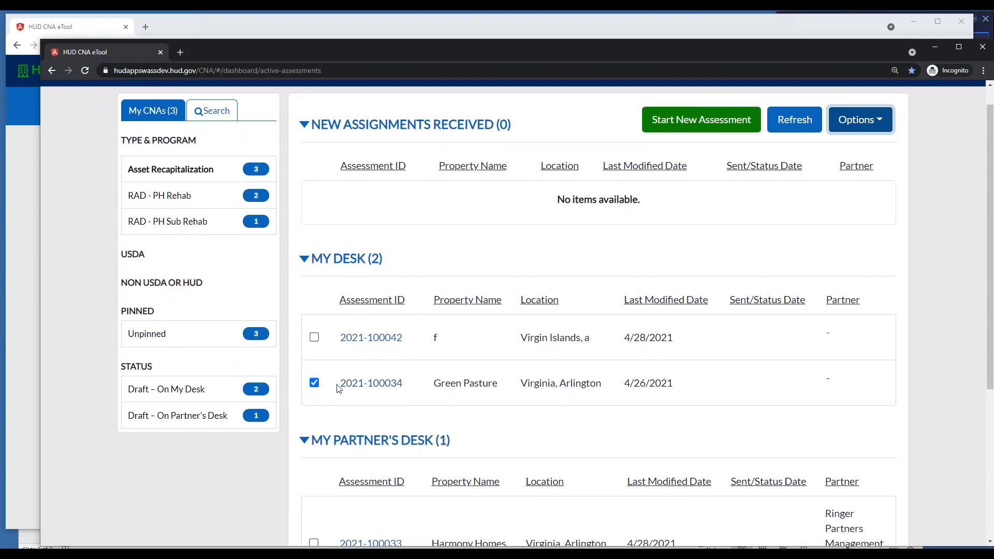
pyautogui.scroll(-3, 402, 374)
pyautogui.scroll(4, 406, 378)
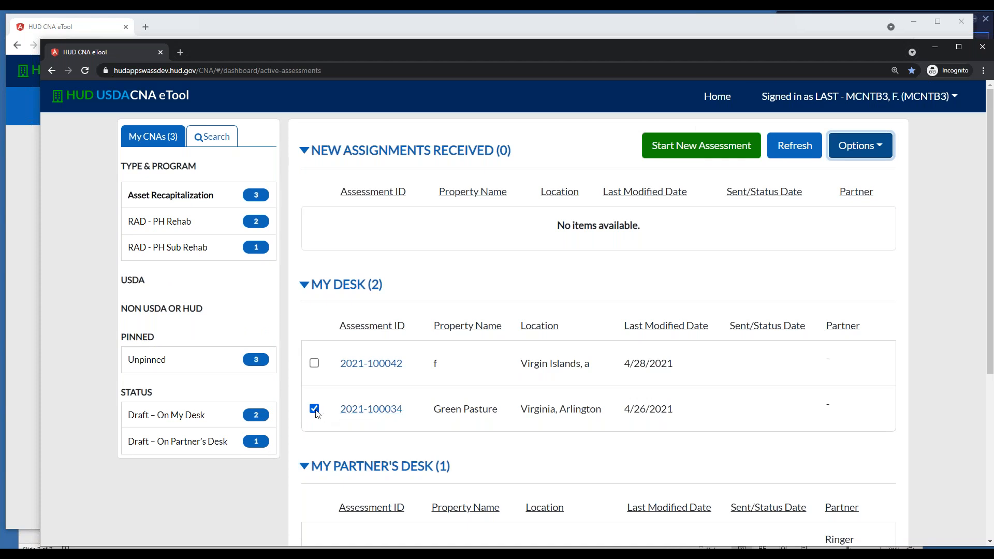
pyautogui.click(867, 150)
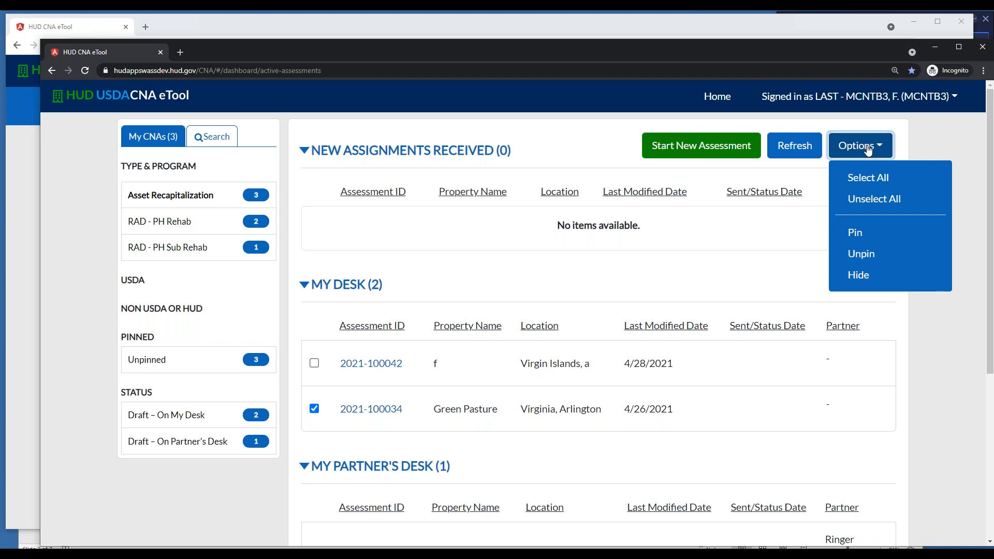
pyautogui.click(770, 180)
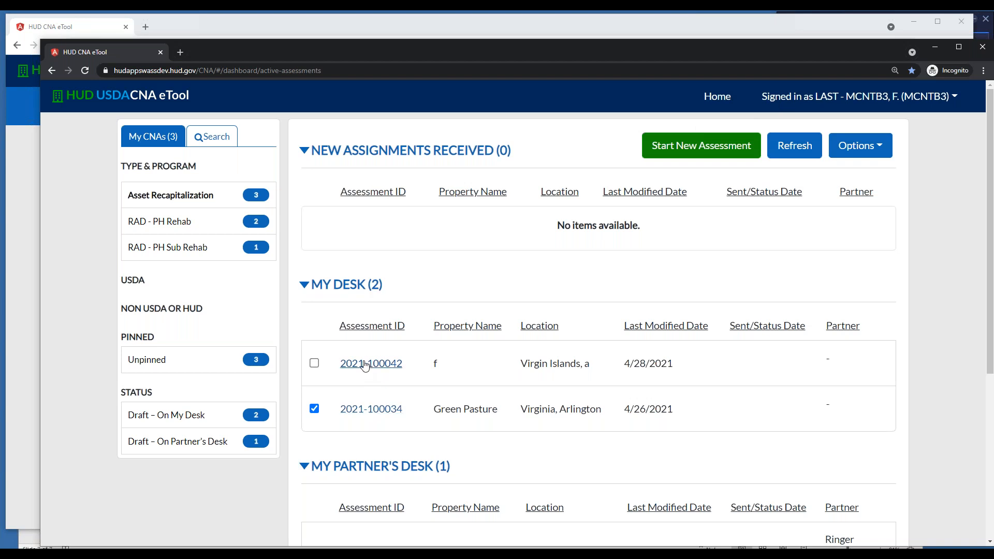
# Open the Green Pasture assessment and start sending this CNA to a partner
pyautogui.click(376, 406)
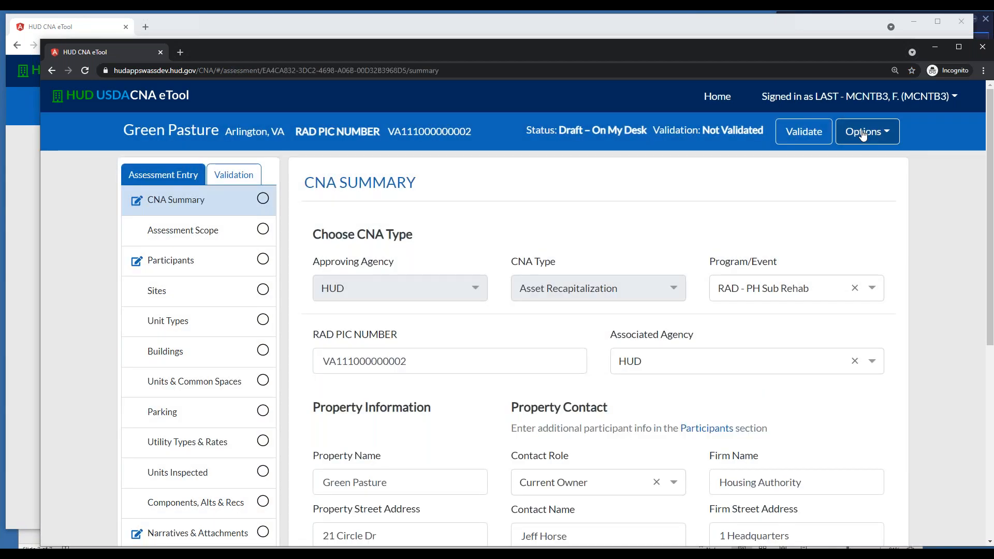
pyautogui.click(867, 132)
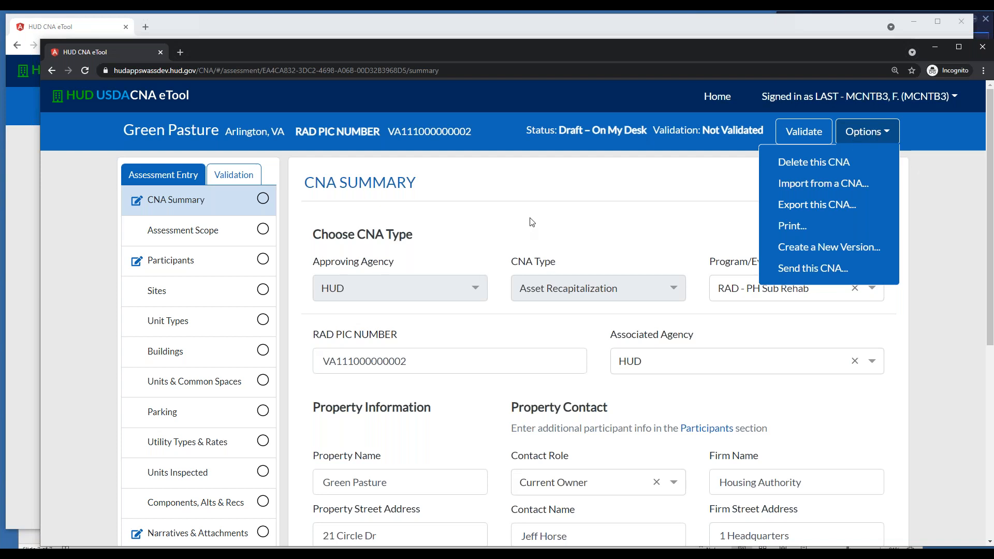
pyautogui.scroll(-1, 174, 273)
pyautogui.scroll(1, 585, 237)
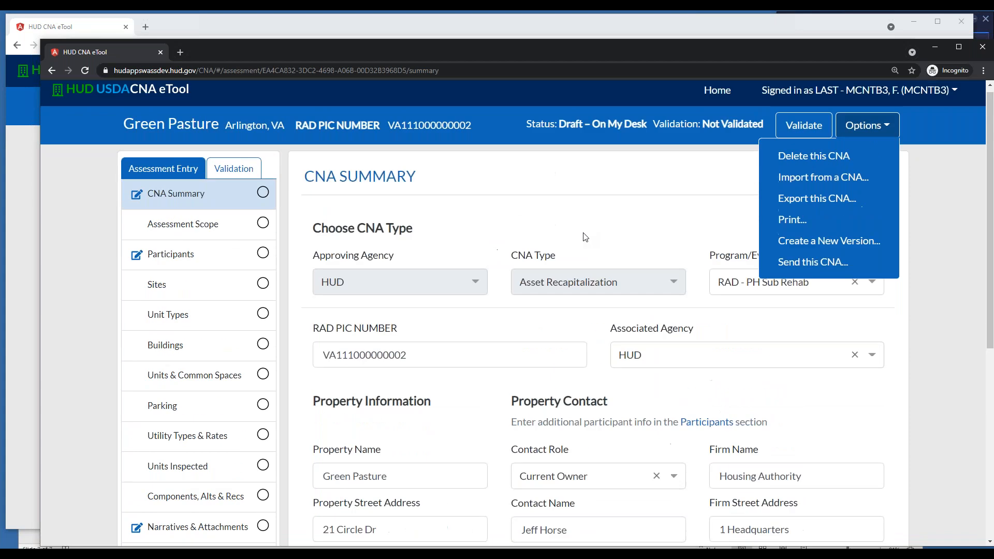
pyautogui.click(823, 264)
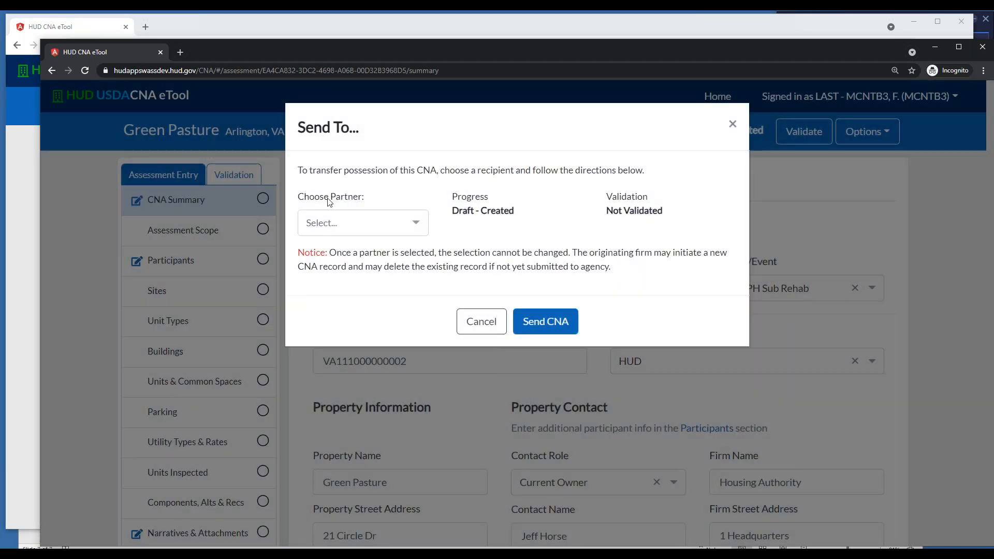
# Choose Ringer Partners Management as the receiving partner and send the Green Pasture CNA
pyautogui.click(417, 223)
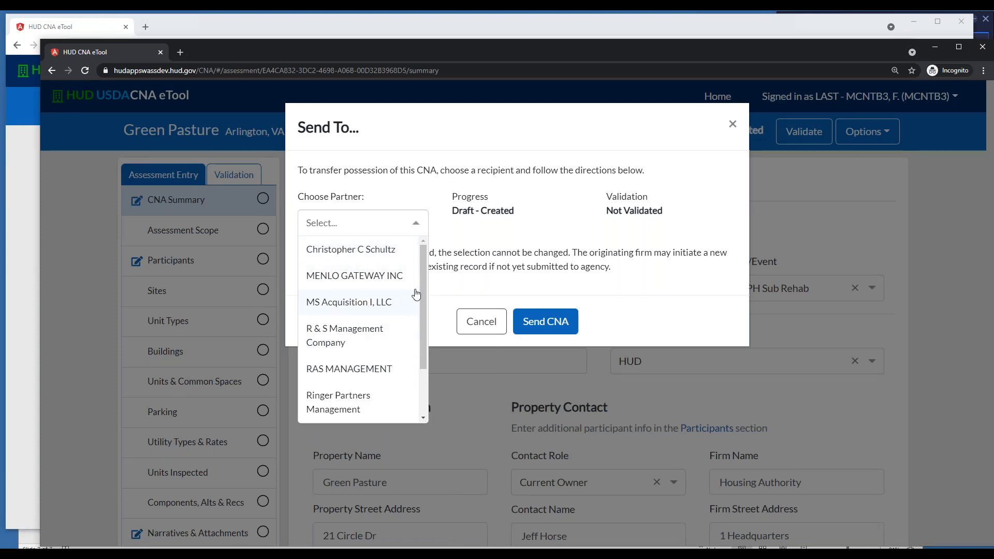
pyautogui.moveTo(423, 273)
pyautogui.mouseDown()
pyautogui.moveTo(428, 346)
pyautogui.moveTo(411, 263)
pyautogui.mouseUp()
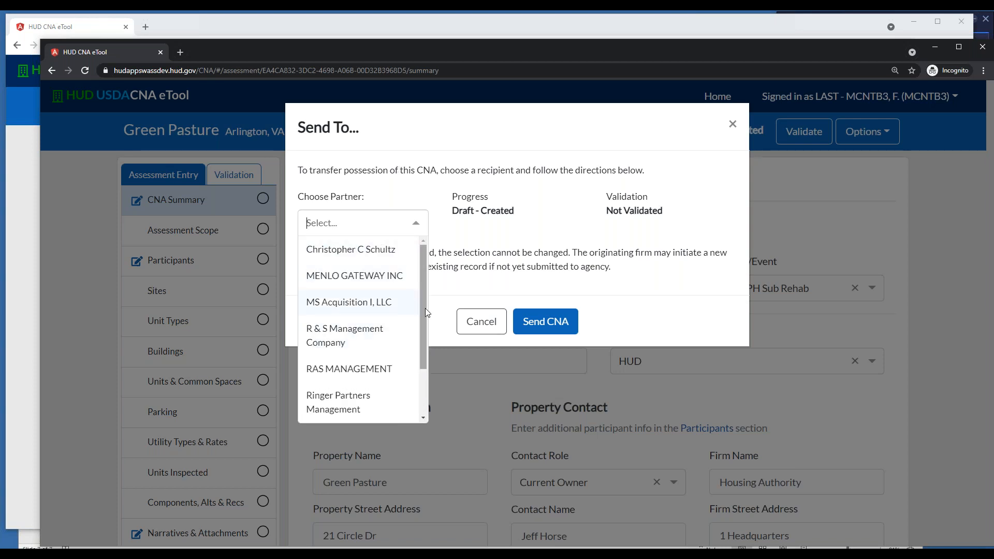
pyautogui.moveTo(425, 308); pyautogui.dragTo(427, 355)
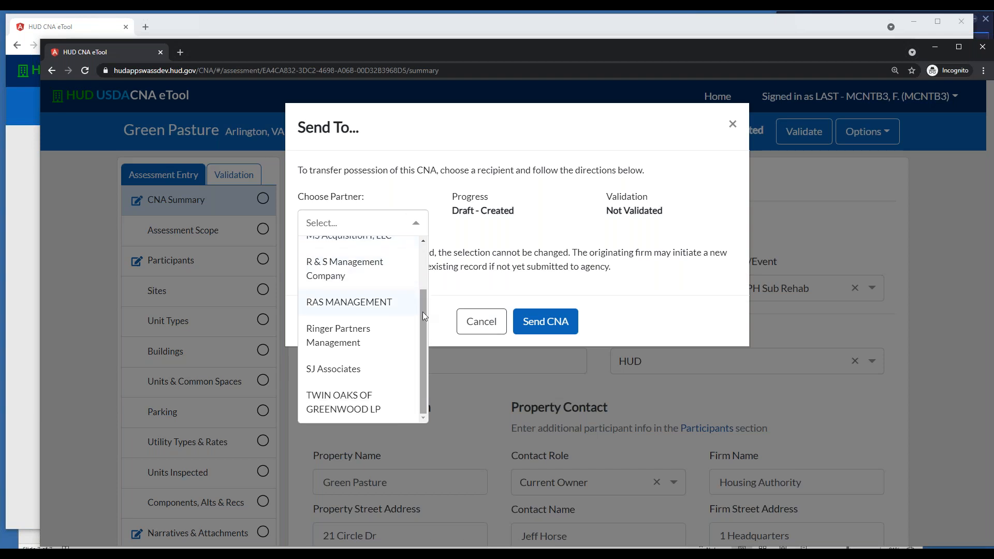
pyautogui.moveTo(423, 311); pyautogui.dragTo(423, 257)
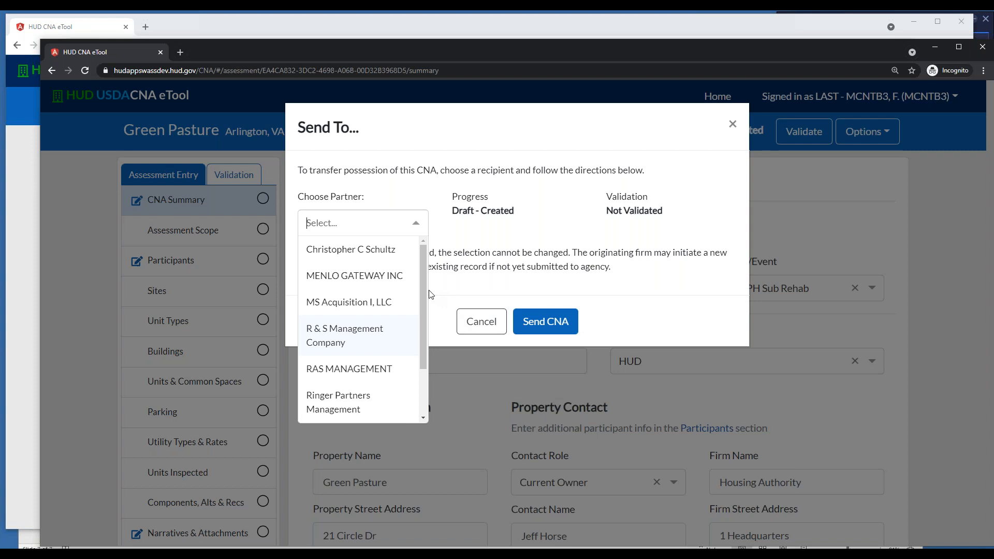
pyautogui.moveTo(426, 289); pyautogui.dragTo(424, 336)
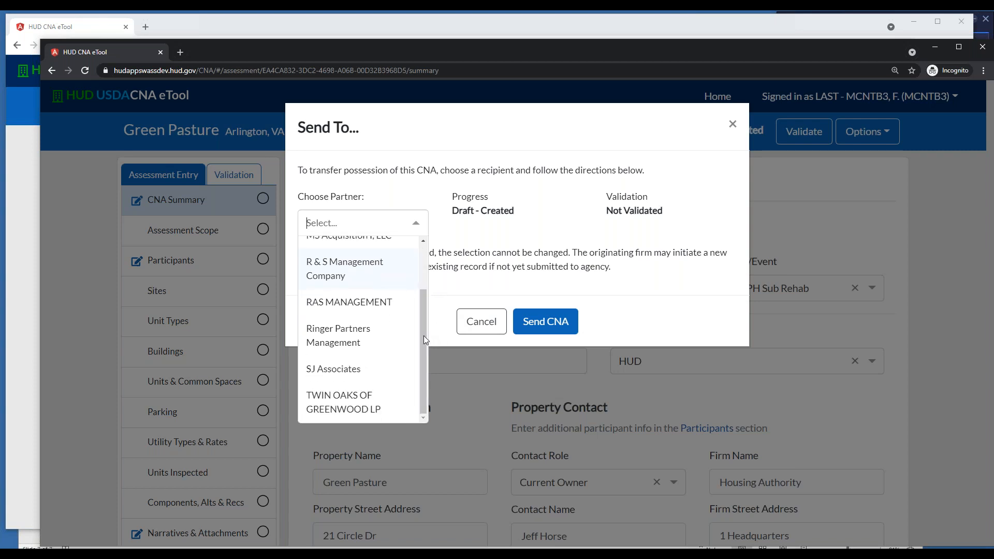
pyautogui.click(359, 340)
pyautogui.click(545, 322)
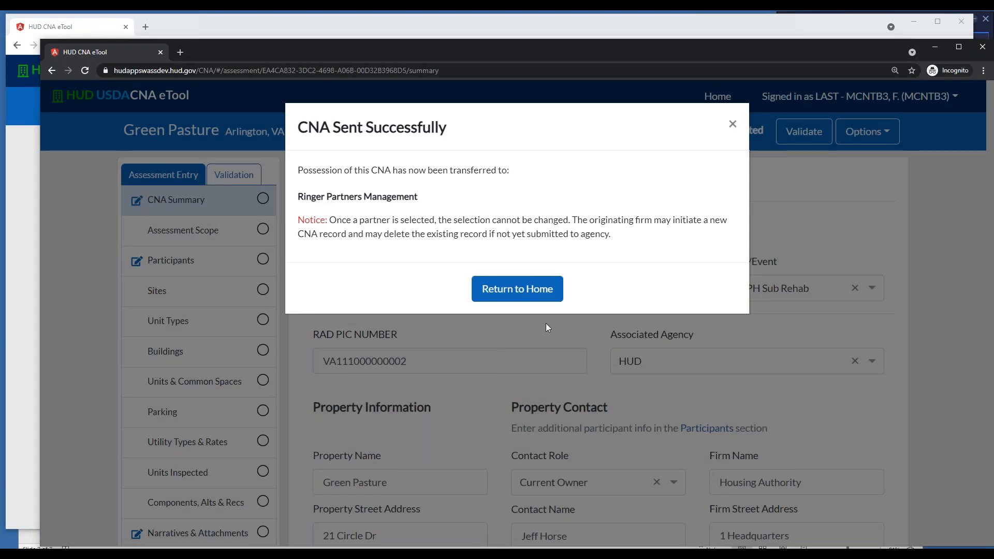
# Return to the home dashboard and check the assessments listed on My Desk and My Partner's Desk
pyautogui.click(536, 290)
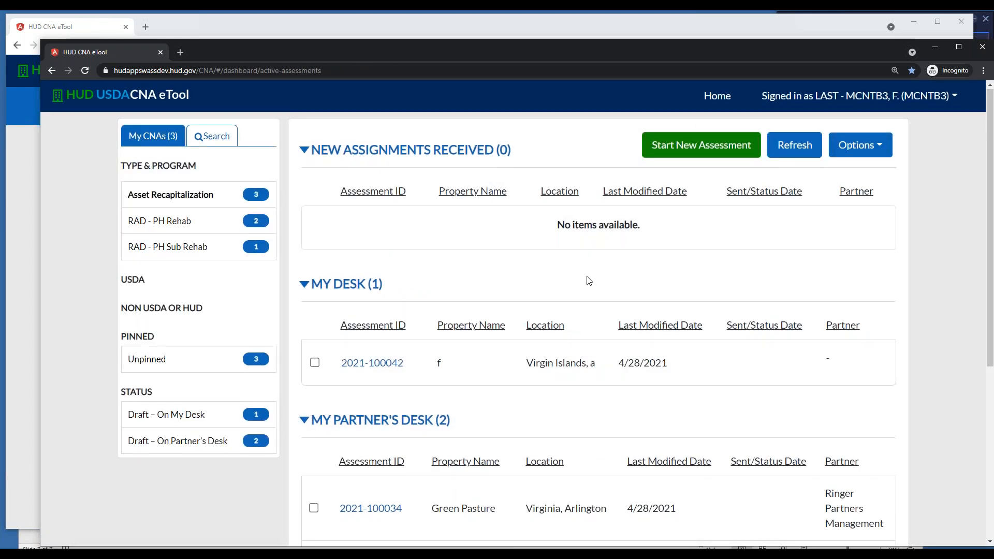
pyautogui.scroll(-4, 587, 280)
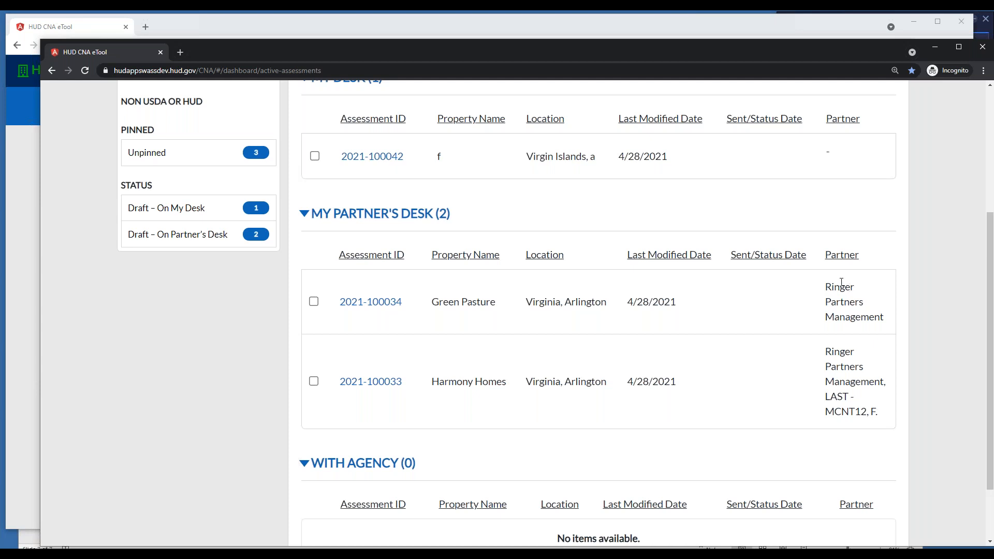
pyautogui.scroll(4, 822, 244)
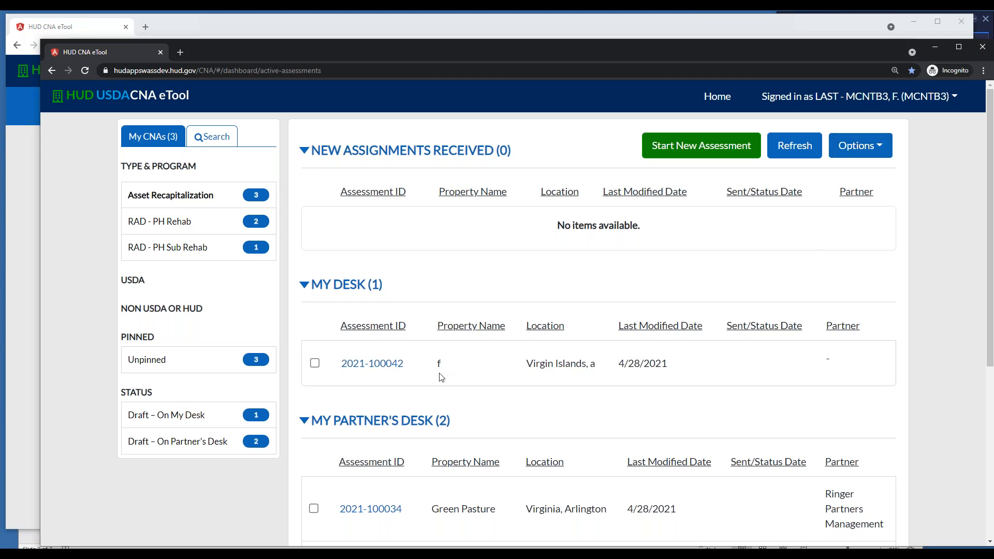
# Open the draft assessment for property f, examine the options available for this CNA and return to the home dashboard
pyautogui.scroll(-1, 422, 474)
pyautogui.click(393, 312)
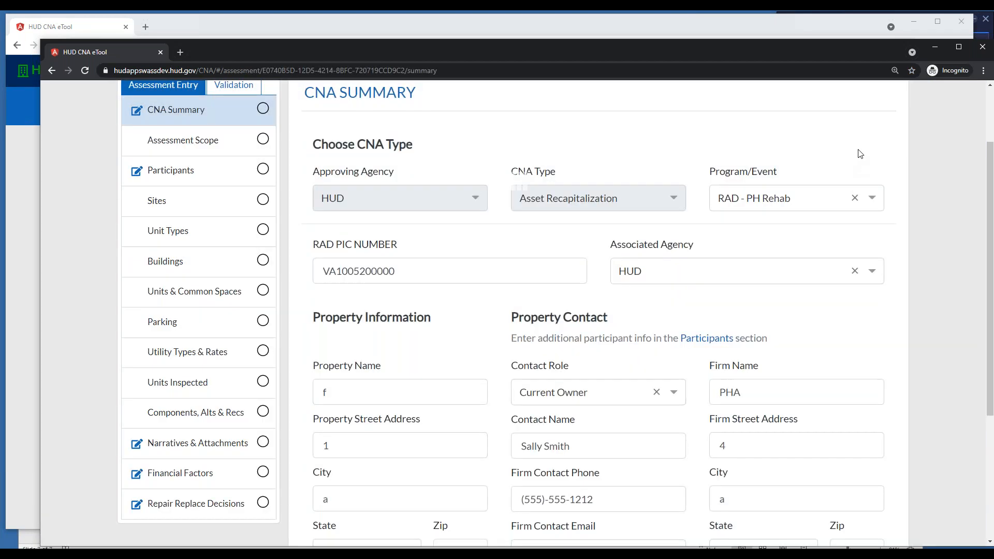
pyautogui.scroll(2, 861, 156)
pyautogui.click(868, 141)
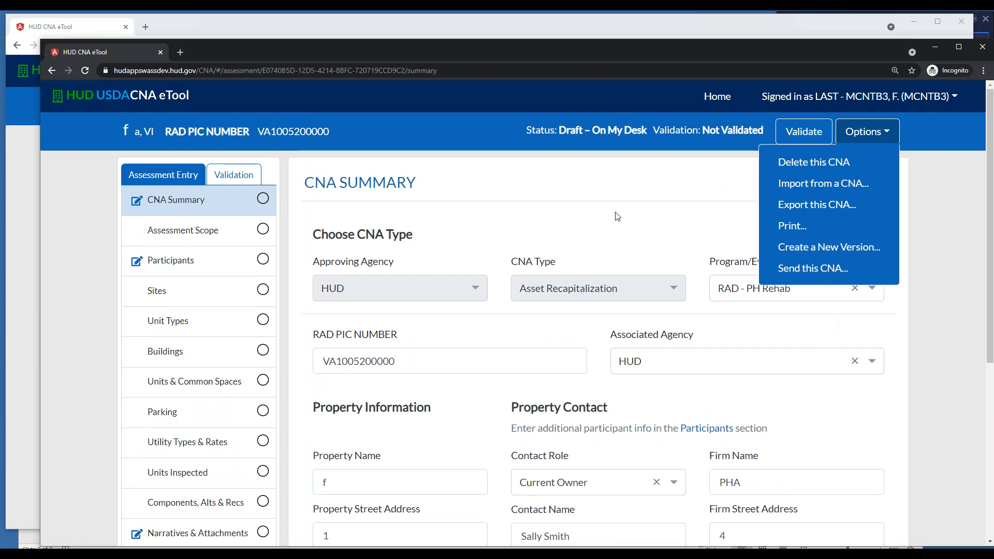
pyautogui.click(641, 224)
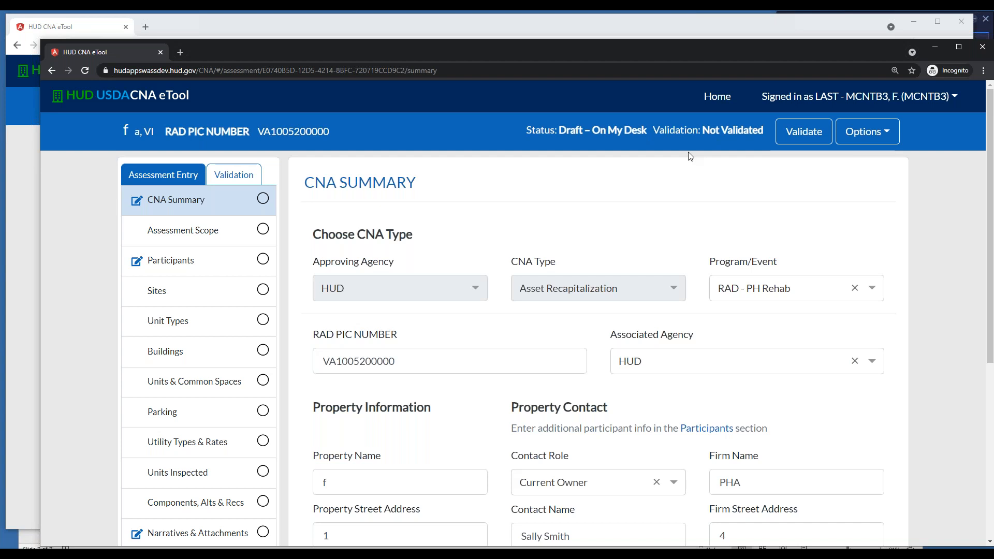
pyautogui.click(717, 97)
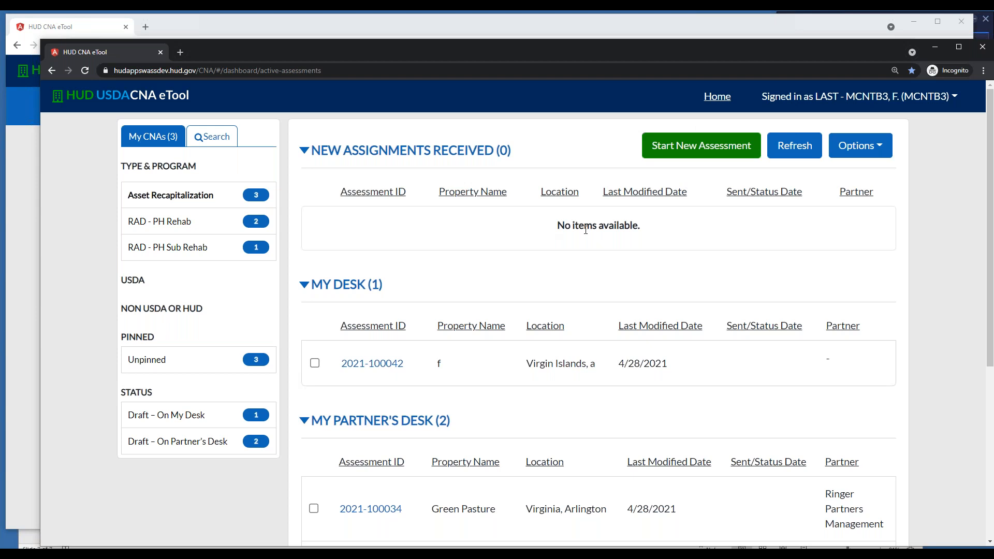
# Switch to the browser window with the Buzby Homes CNA under review and examine all its flags in the CNA review
pyautogui.click(77, 29)
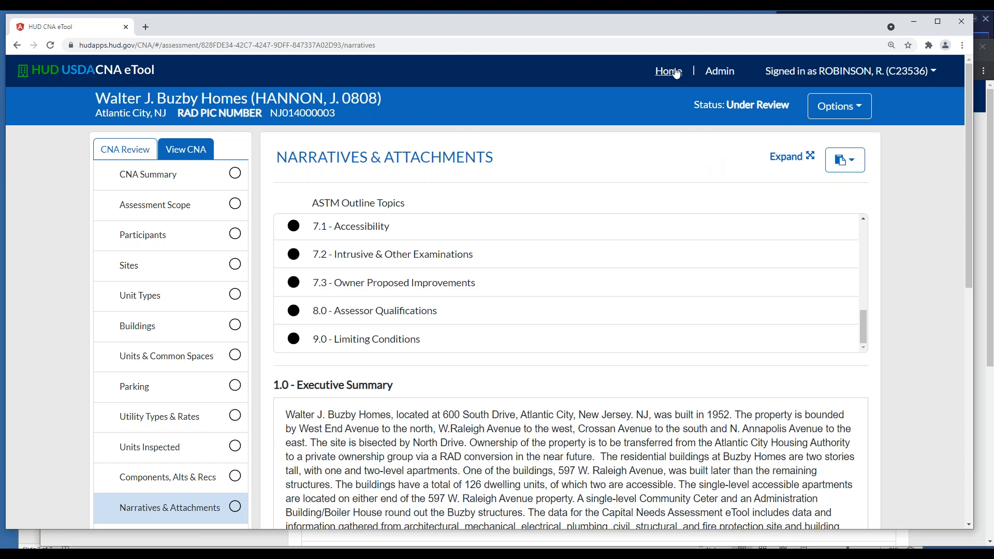
pyautogui.click(123, 151)
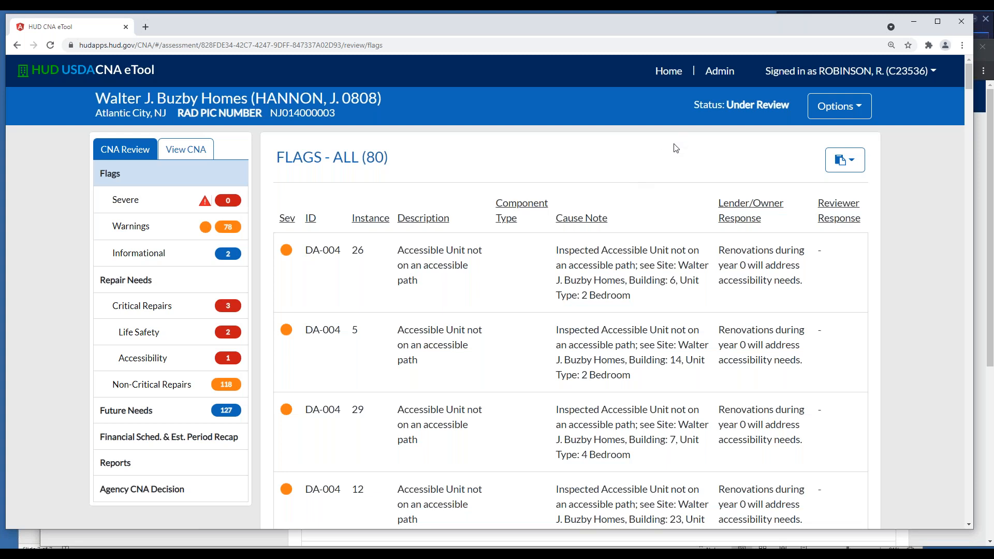
pyautogui.scroll(-1, 527, 156)
pyautogui.scroll(1, 527, 156)
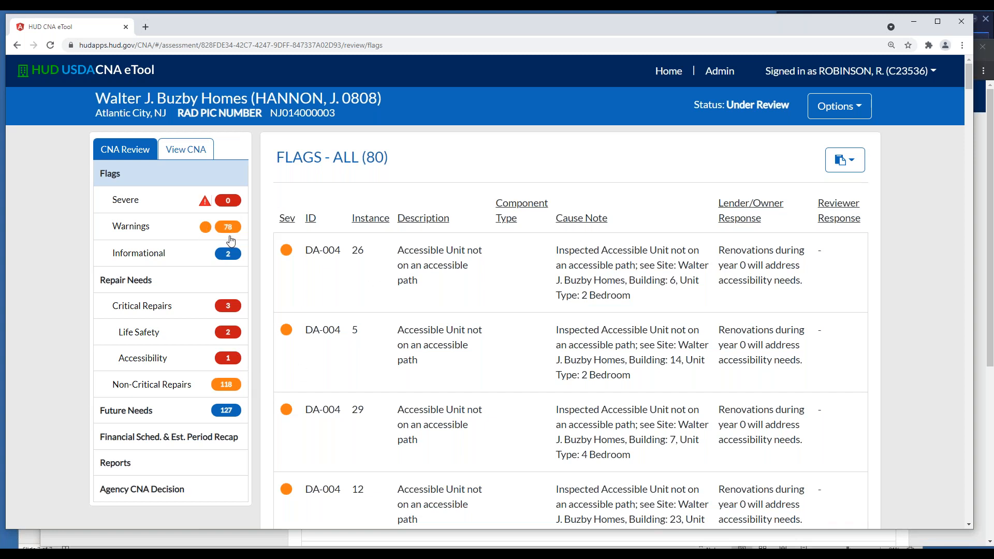
# View the submitted Buzby Homes CNA and read through its CNA Summary, including property information, property contact and assessor questions
pyautogui.click(185, 150)
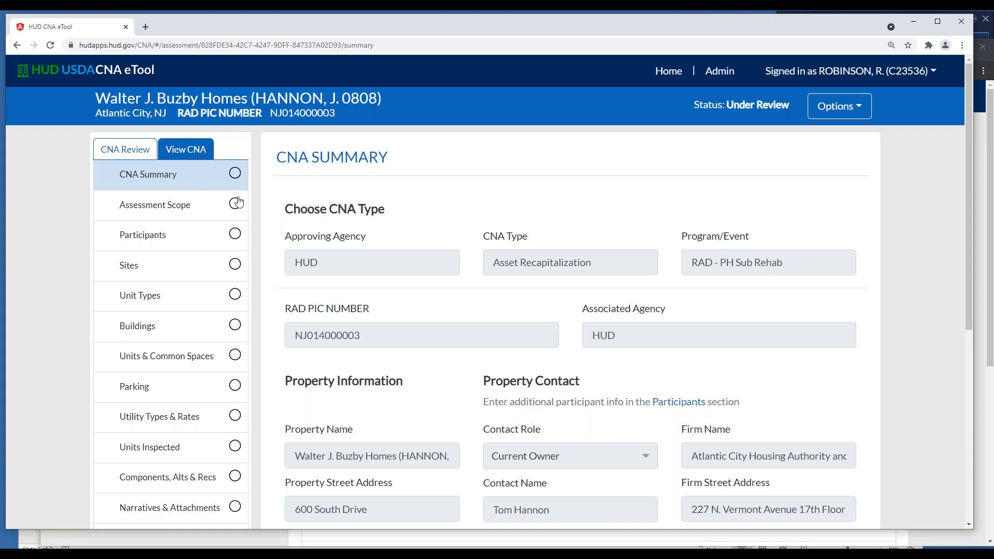
pyautogui.scroll(-1, 533, 210)
pyautogui.scroll(-2, 533, 210)
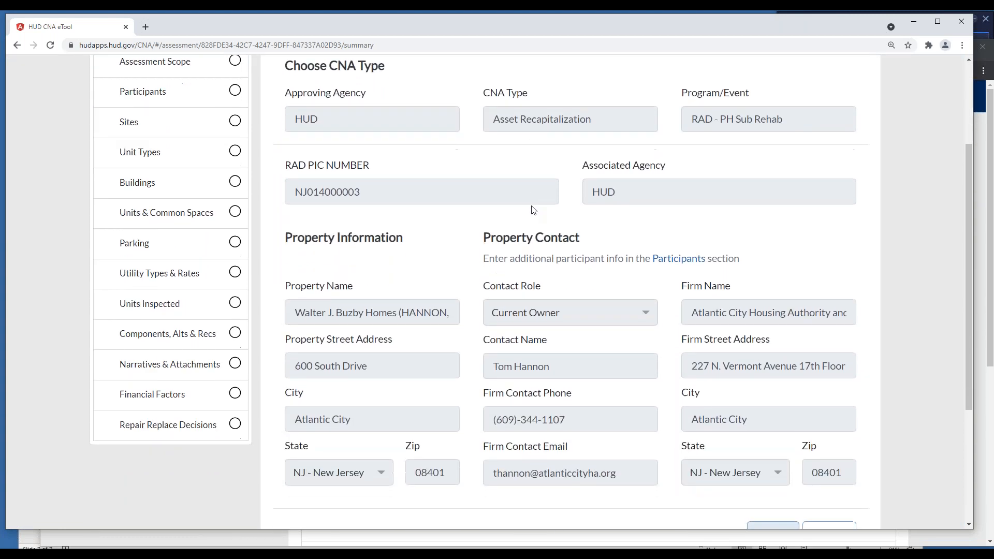
pyautogui.scroll(-1, 533, 210)
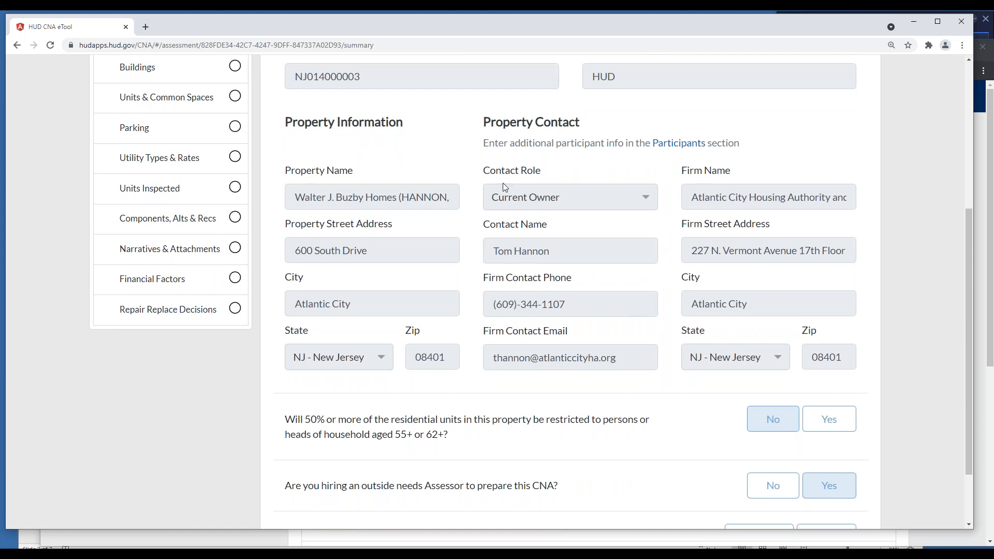
pyautogui.scroll(3, 500, 201)
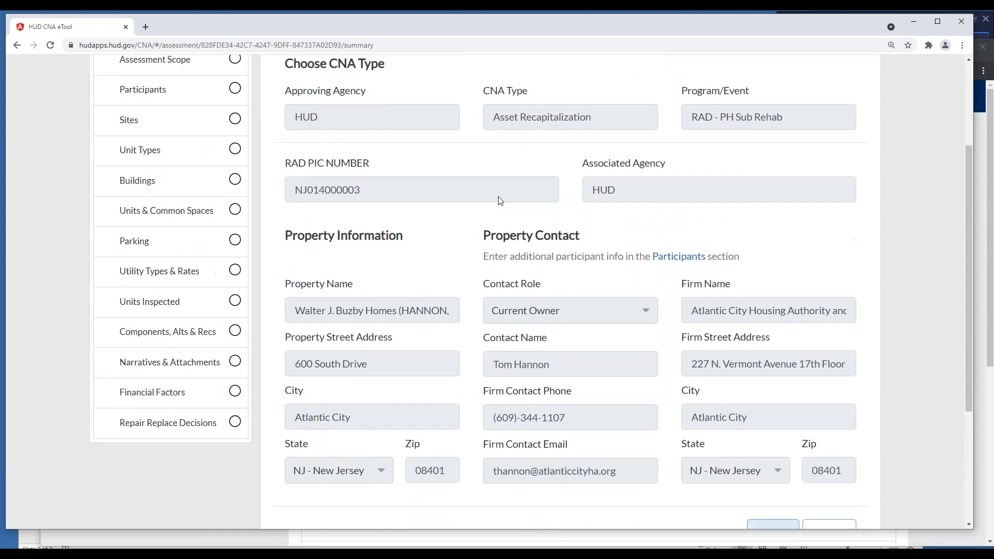
pyautogui.scroll(2, 500, 201)
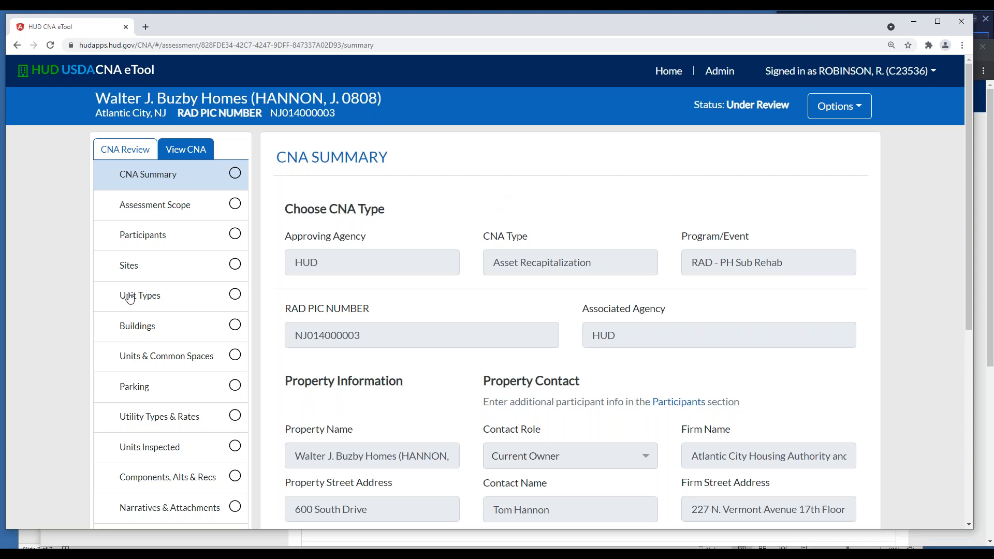
# Look over the Components, Alts & Recs, Participants and Sites sections of the Buzby Homes CNA
pyautogui.scroll(-2, 130, 299)
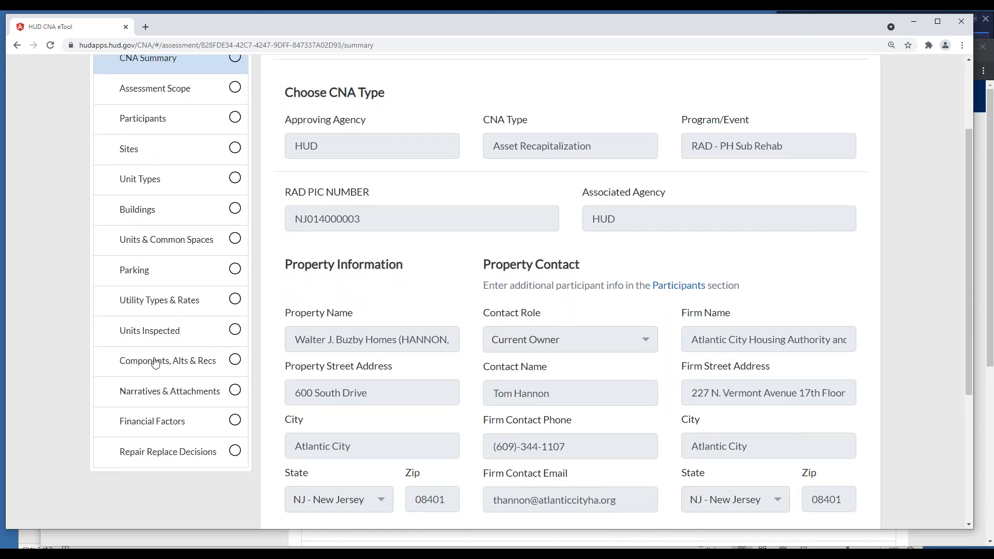
pyautogui.click(155, 362)
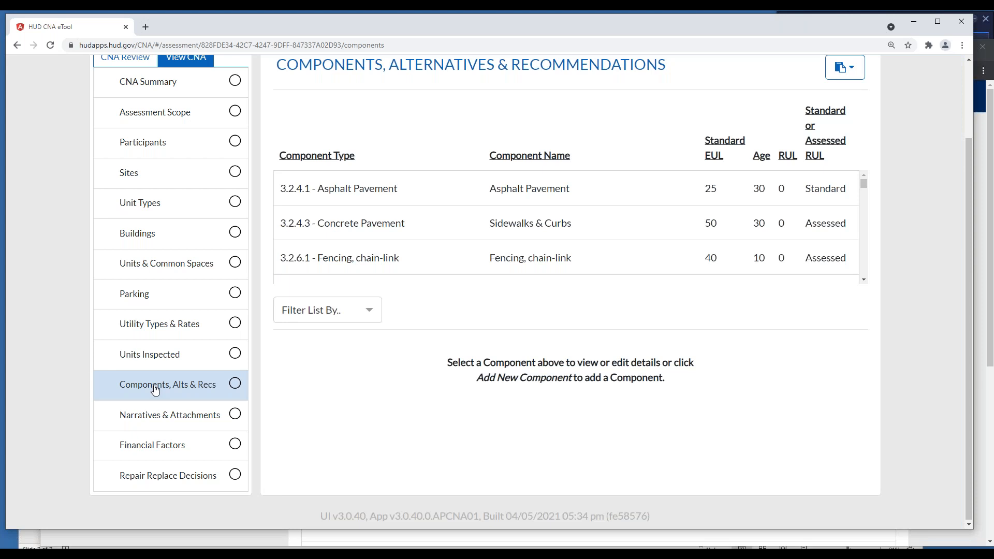
pyautogui.click(171, 141)
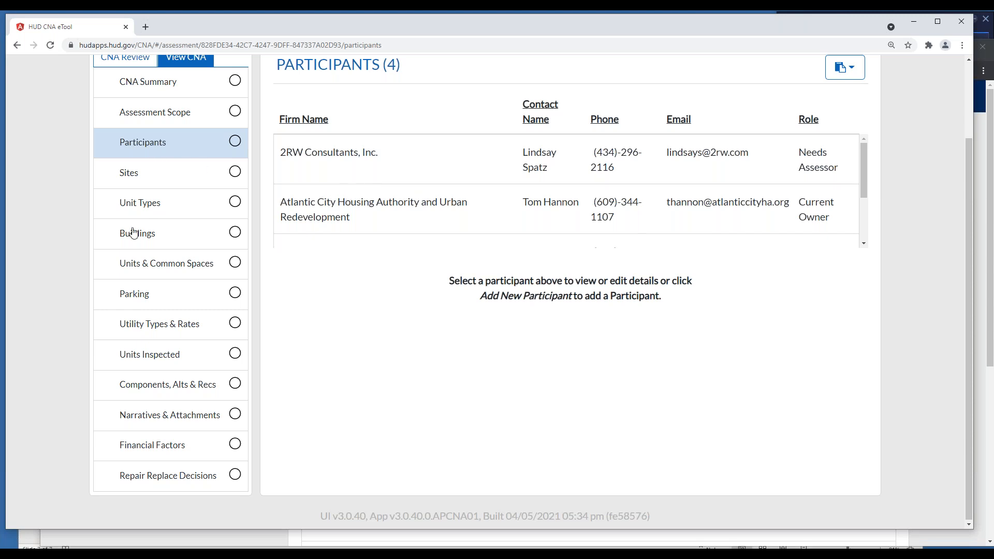
pyautogui.click(126, 172)
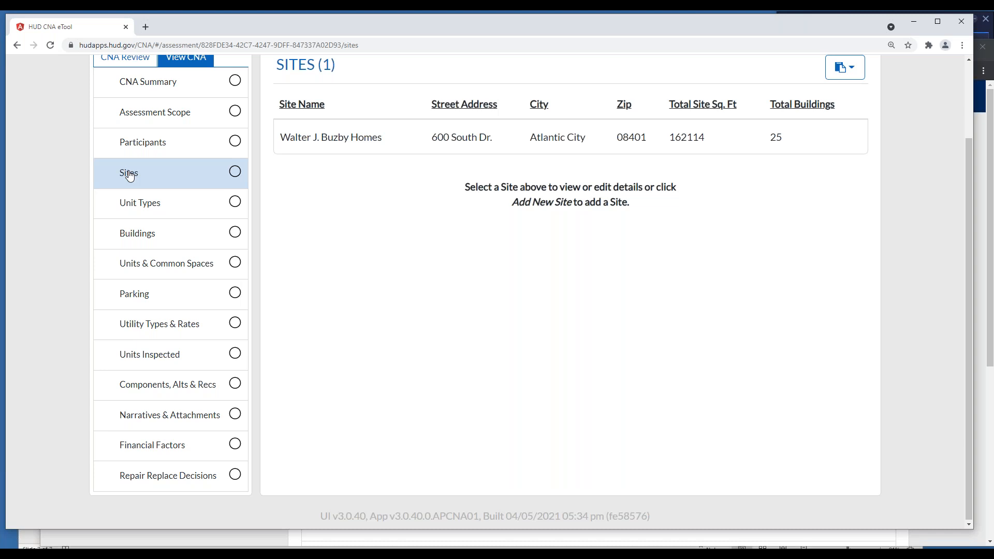
# Look through the Buildings list of the Buzby Homes CNA down to the last building
pyautogui.click(137, 233)
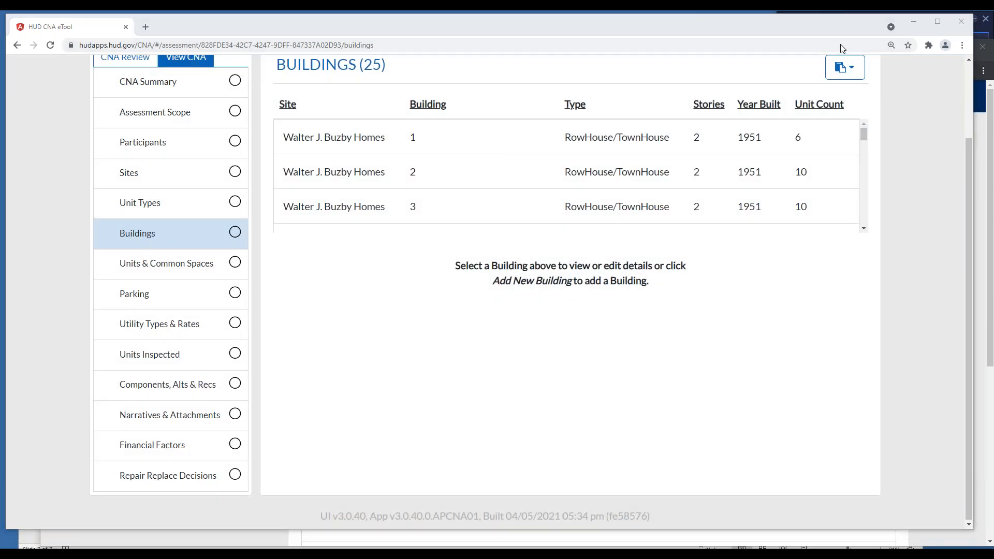
pyautogui.click(863, 228)
pyautogui.click(864, 228)
pyautogui.click(863, 228)
pyautogui.click(864, 228)
pyautogui.click(863, 229)
pyautogui.click(863, 229)
pyautogui.click(863, 228)
pyautogui.click(864, 228)
pyautogui.click(863, 228)
pyautogui.click(863, 229)
pyautogui.click(863, 228)
pyautogui.click(864, 228)
pyautogui.click(864, 228)
pyautogui.click(863, 229)
pyautogui.click(863, 228)
pyautogui.click(863, 228)
pyautogui.click(863, 228)
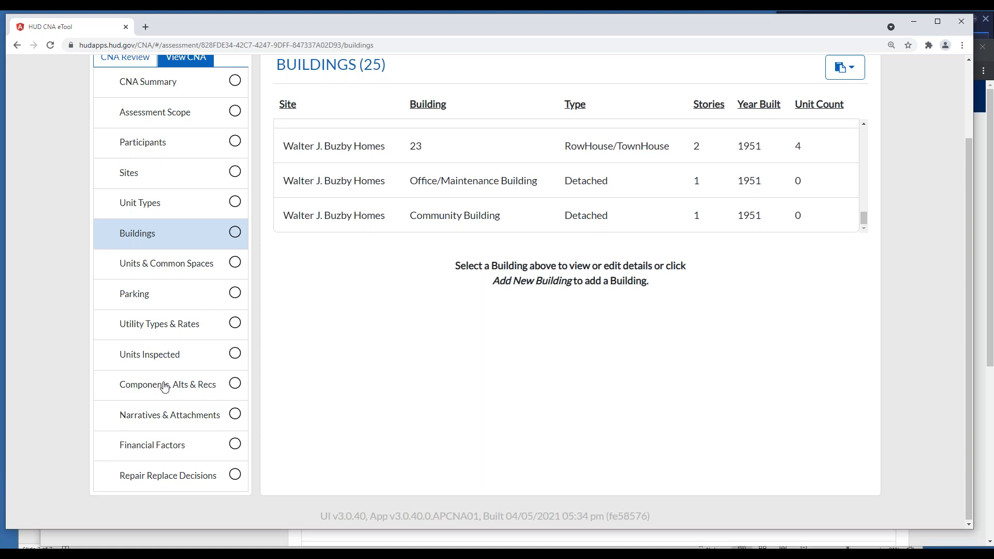
# Check the Units & Common Spaces section and look through the list of inspected units
pyautogui.click(164, 264)
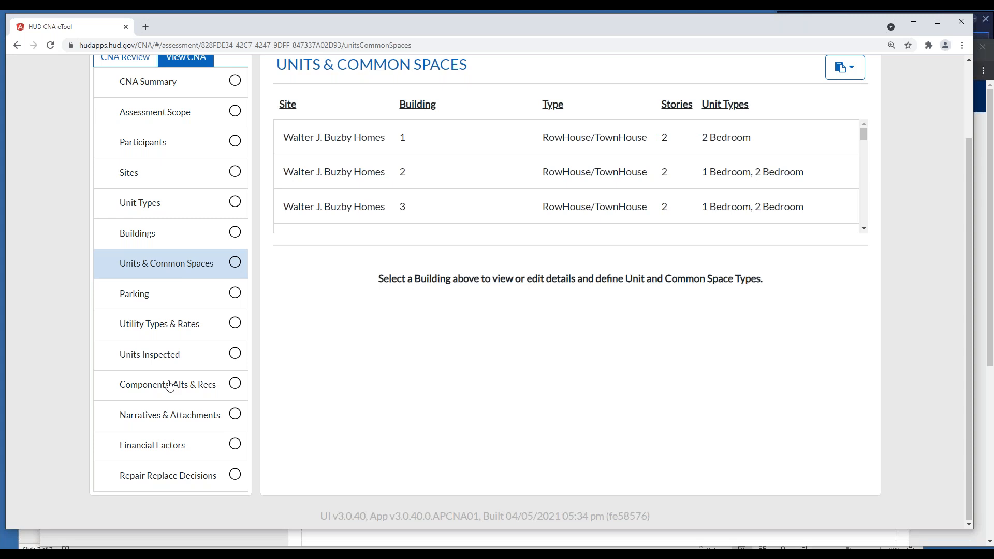
pyautogui.click(158, 353)
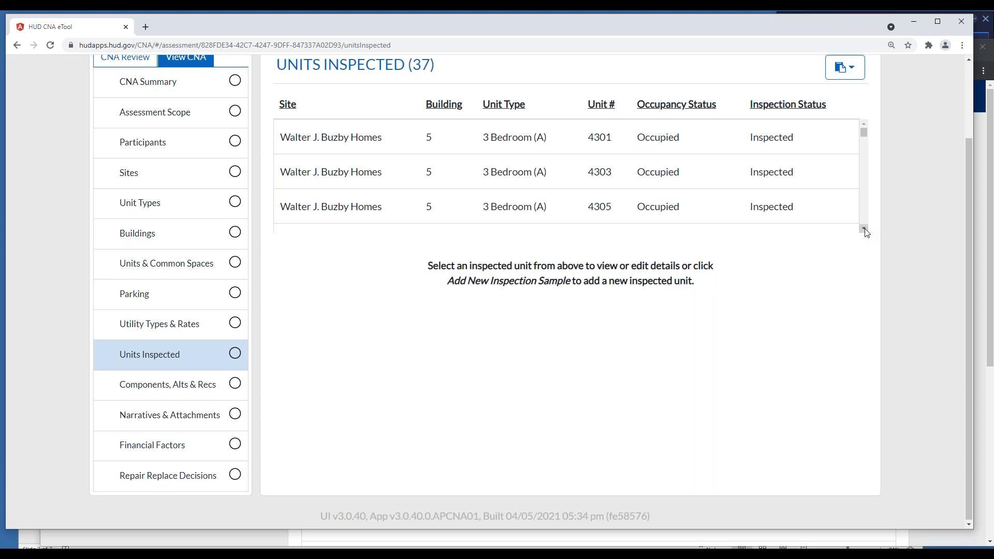
pyautogui.moveTo(863, 229); pyautogui.dragTo(867, 207)
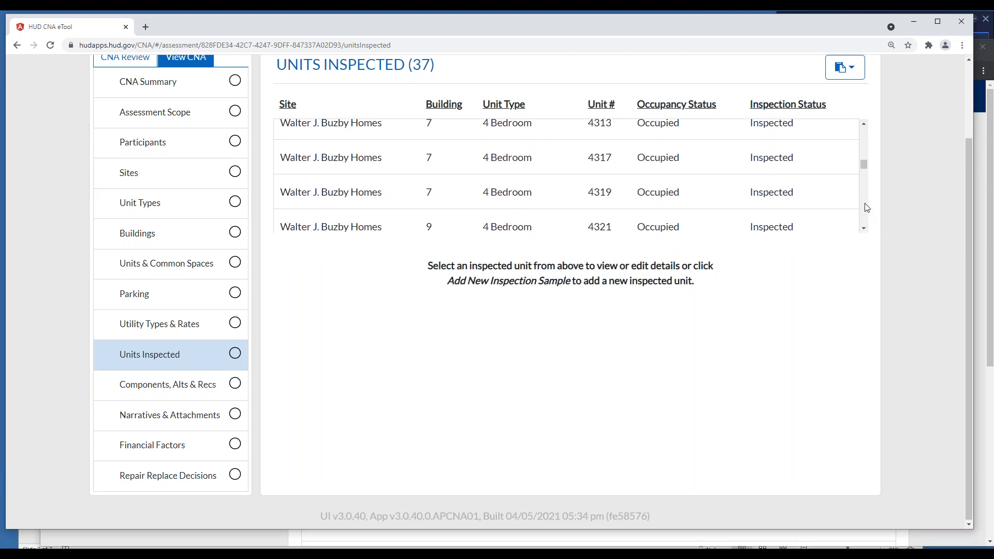
pyautogui.scroll(-5, 864, 210)
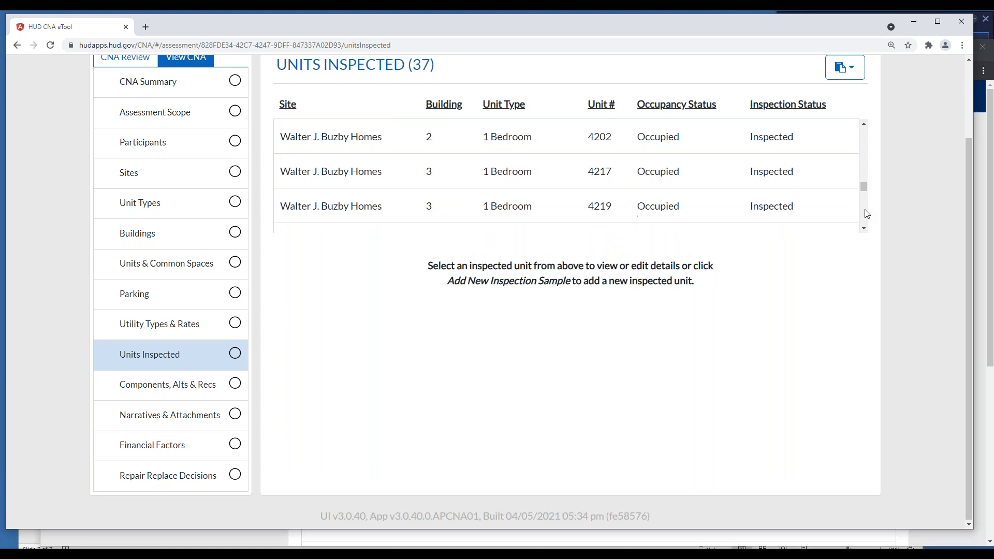
pyautogui.scroll(-8, 867, 216)
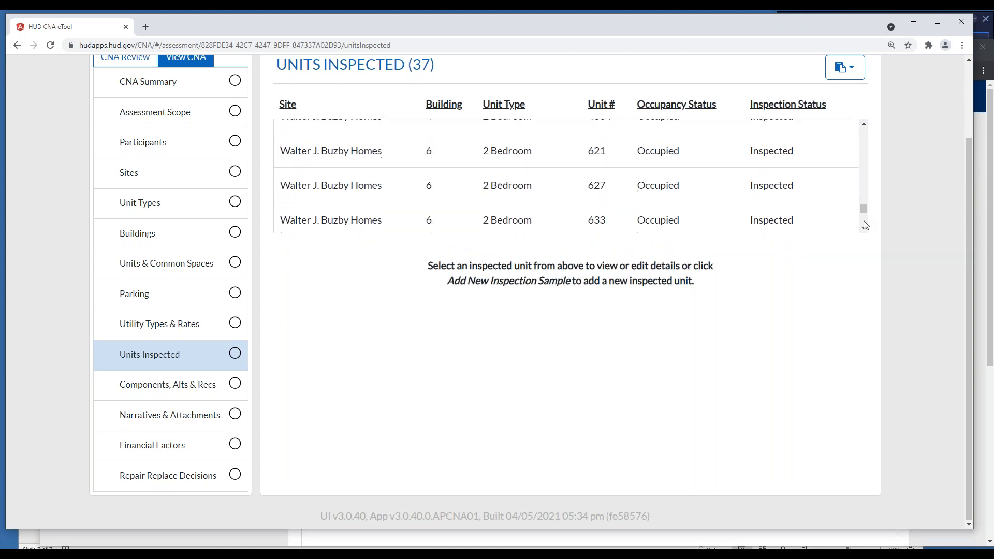
pyautogui.scroll(-2, 865, 222)
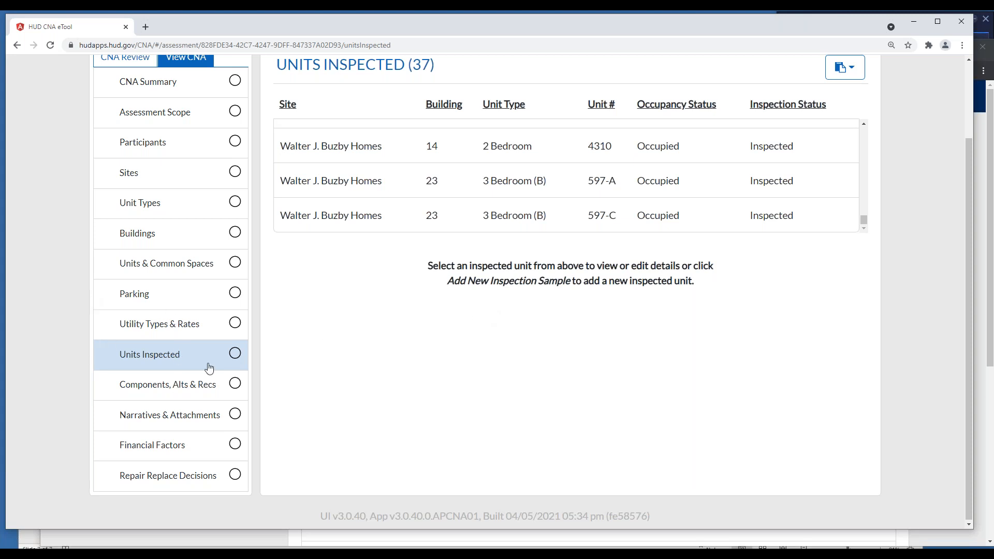
pyautogui.click(864, 124)
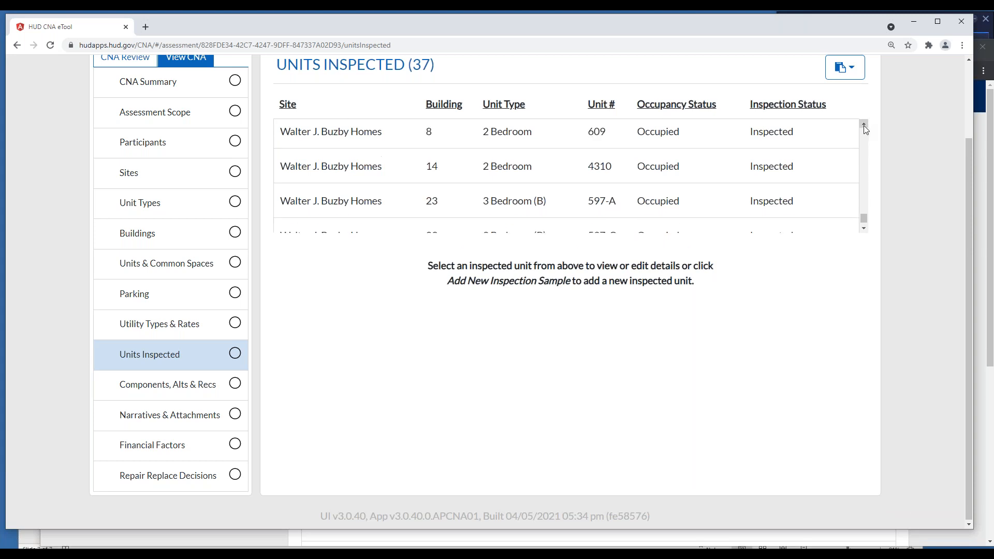
pyautogui.click(863, 124)
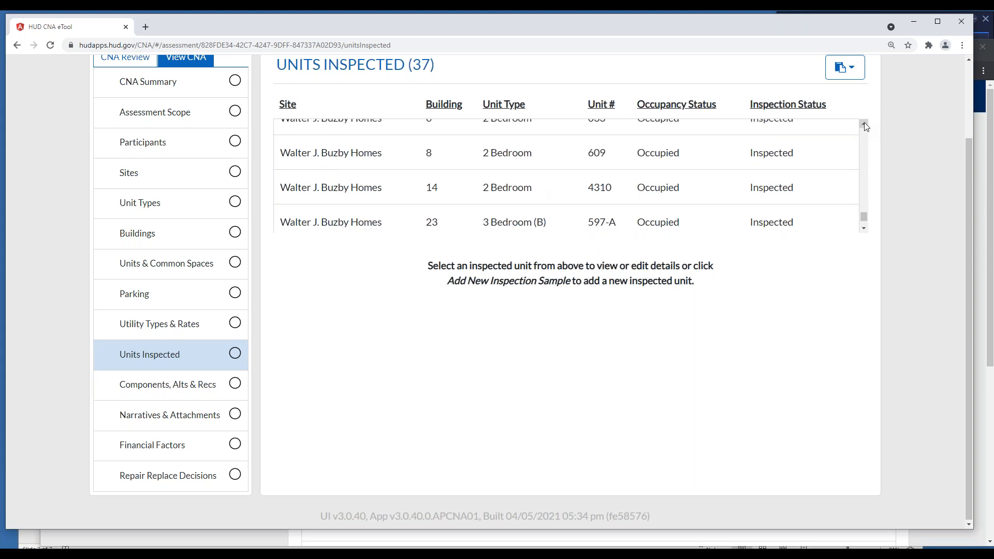
pyautogui.click(864, 125)
pyautogui.click(863, 125)
pyautogui.click(864, 124)
pyautogui.click(864, 147)
pyautogui.click(864, 148)
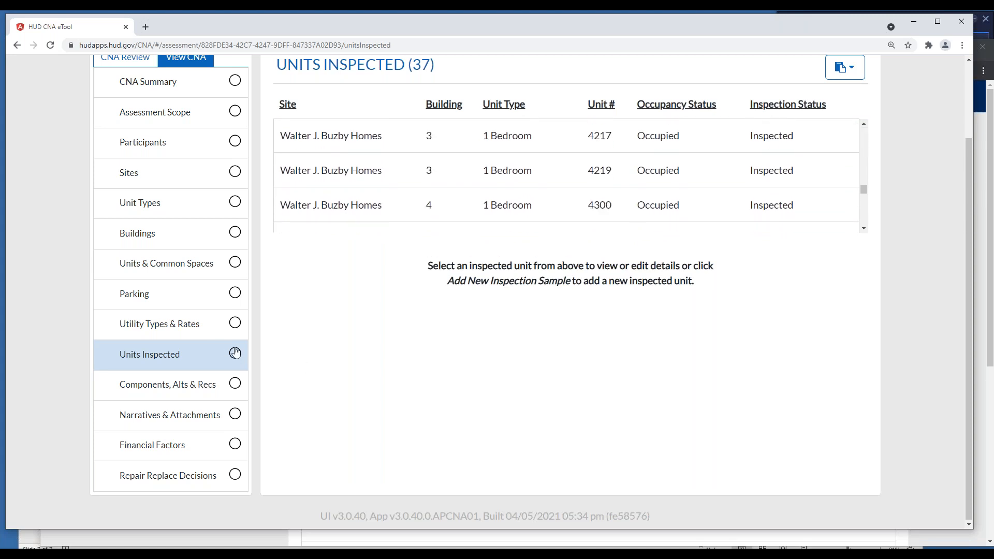
# Revisit the components list and open the 3.1 - Overall General Description narrative among the ASTM outline topics
pyautogui.click(157, 385)
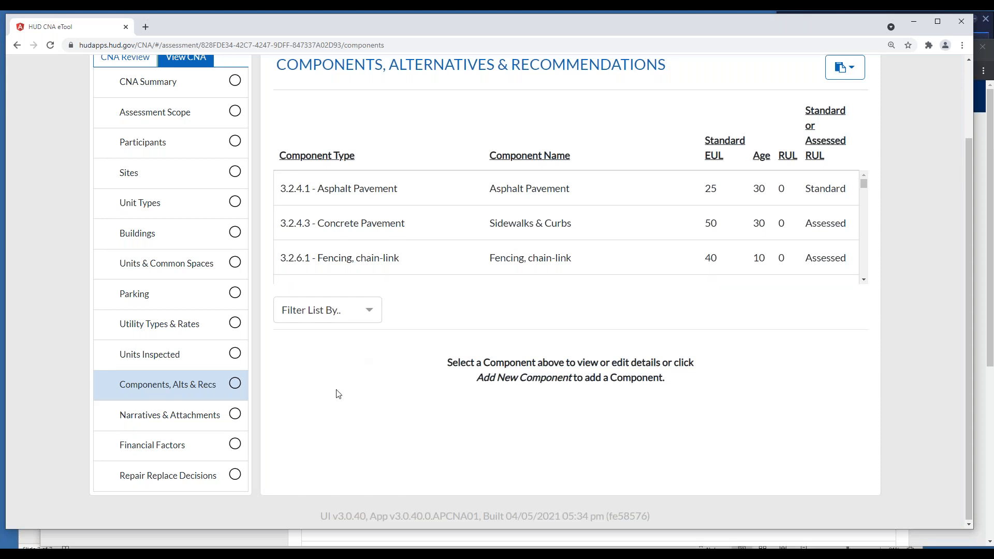
pyautogui.click(177, 414)
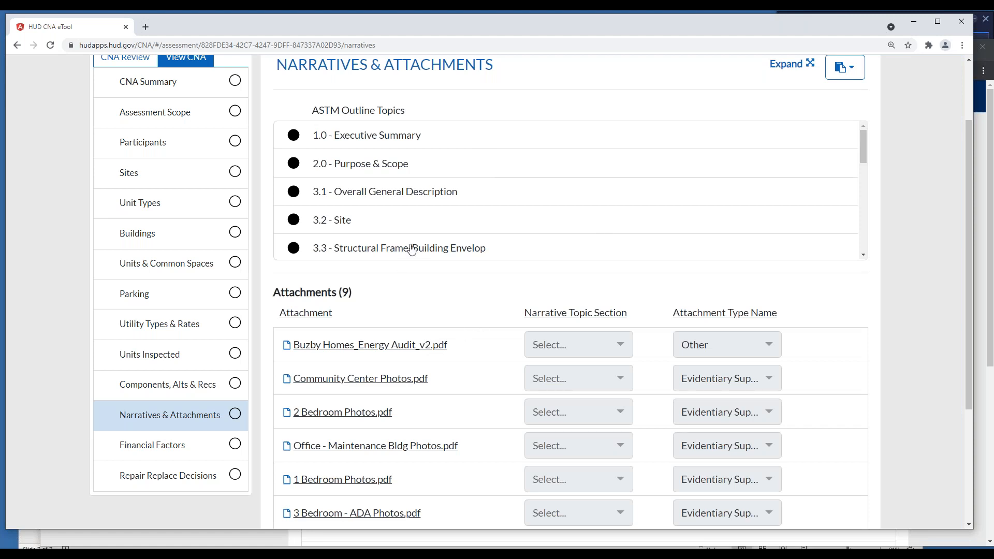
pyautogui.scroll(-3, 862, 228)
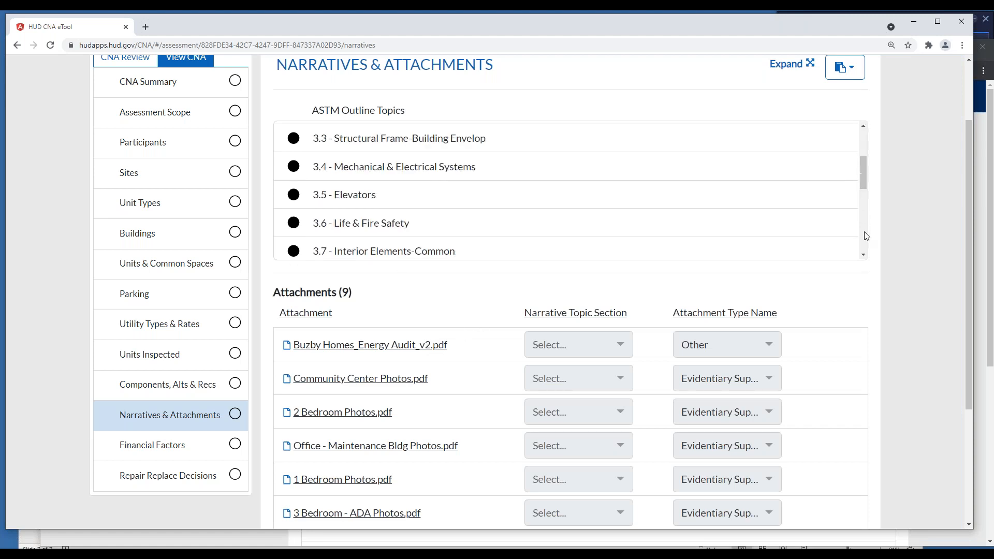
pyautogui.scroll(-5, 867, 236)
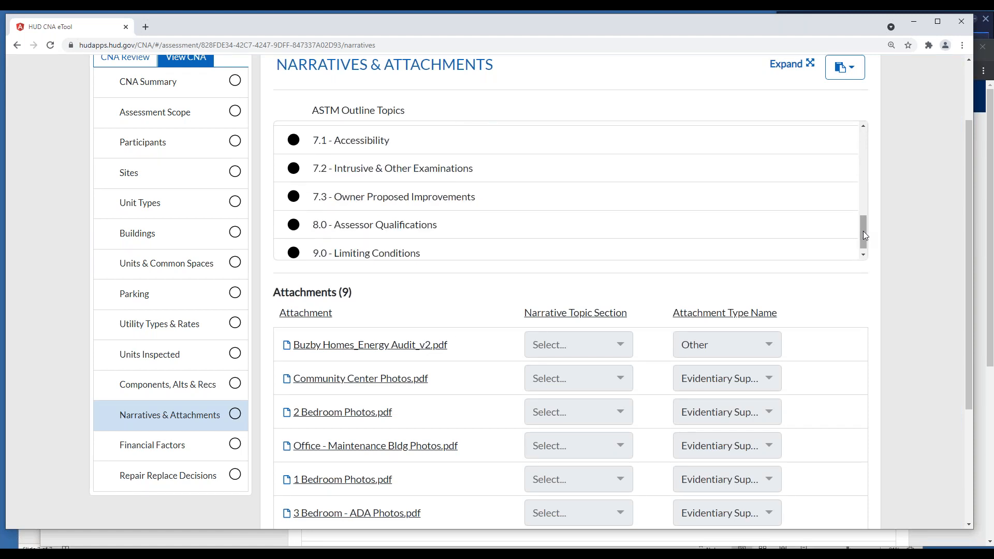
pyautogui.scroll(-1, 863, 232)
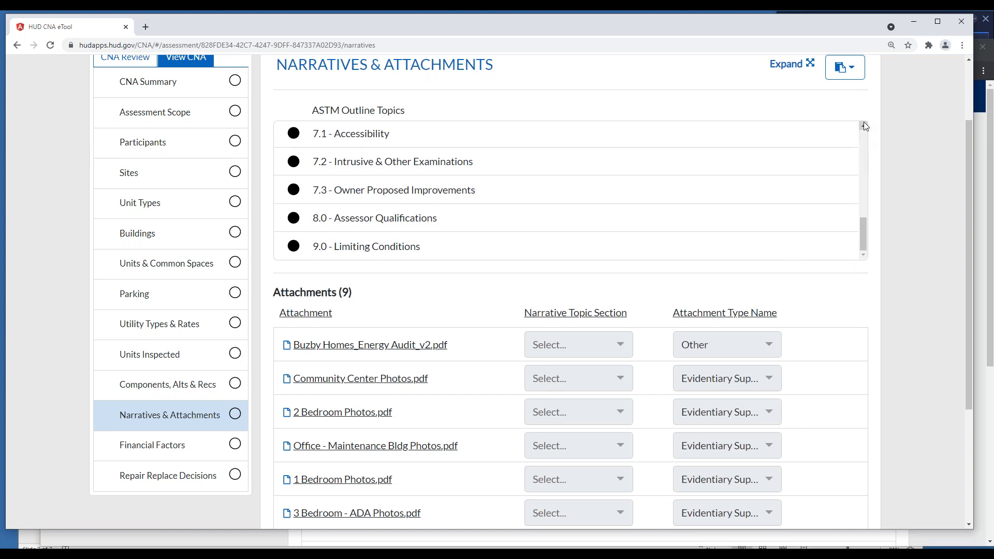
pyautogui.scroll(5, 863, 127)
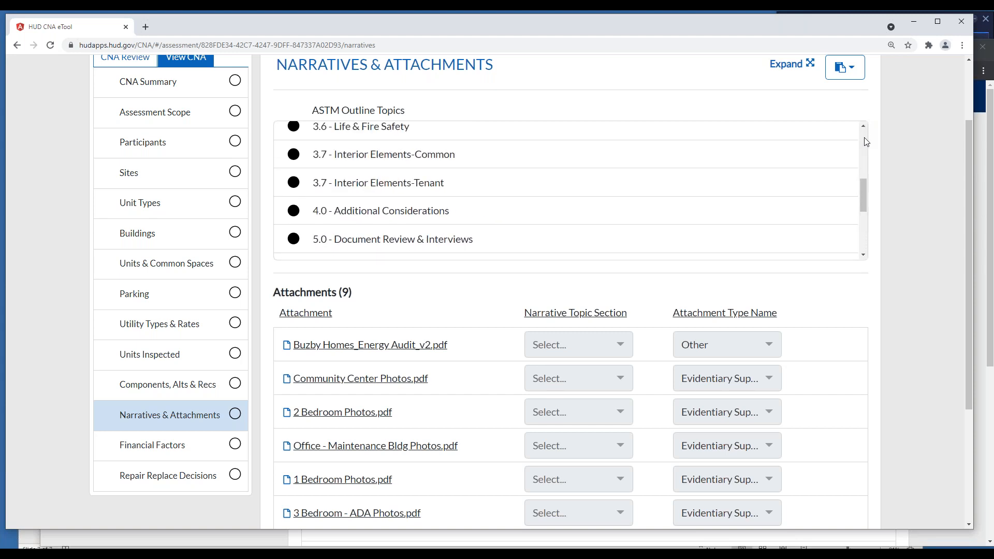
pyautogui.scroll(2, 864, 139)
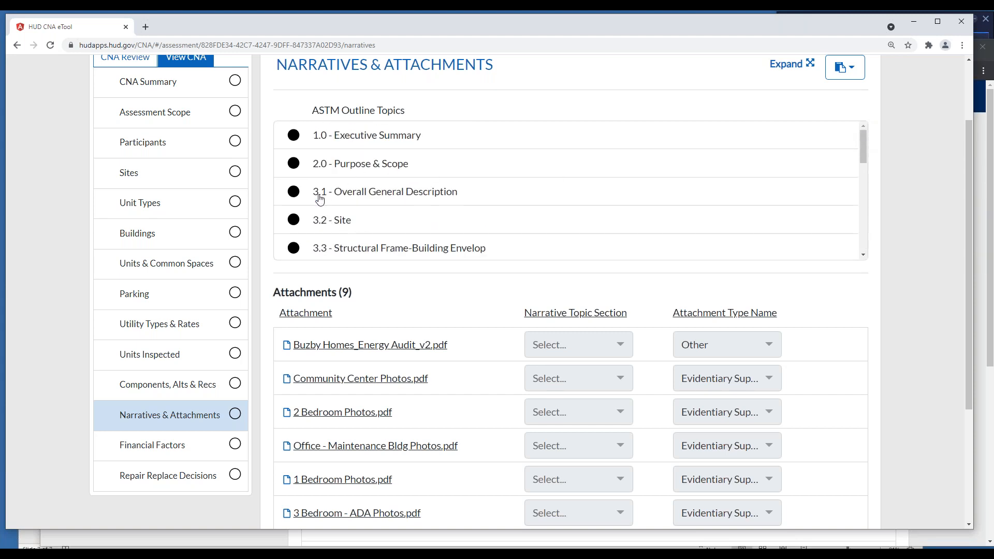
pyautogui.click(298, 195)
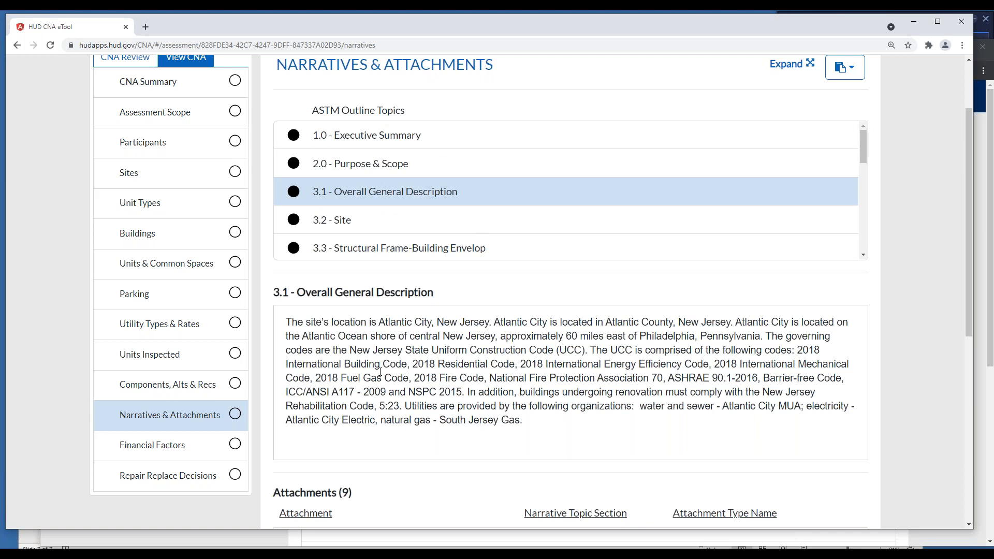
# Read the 3.1 - Overall General Description narrative and look through the ASTM outline topics down to 5.0 - Document Review & Interviews
pyautogui.scroll(-3, 500, 355)
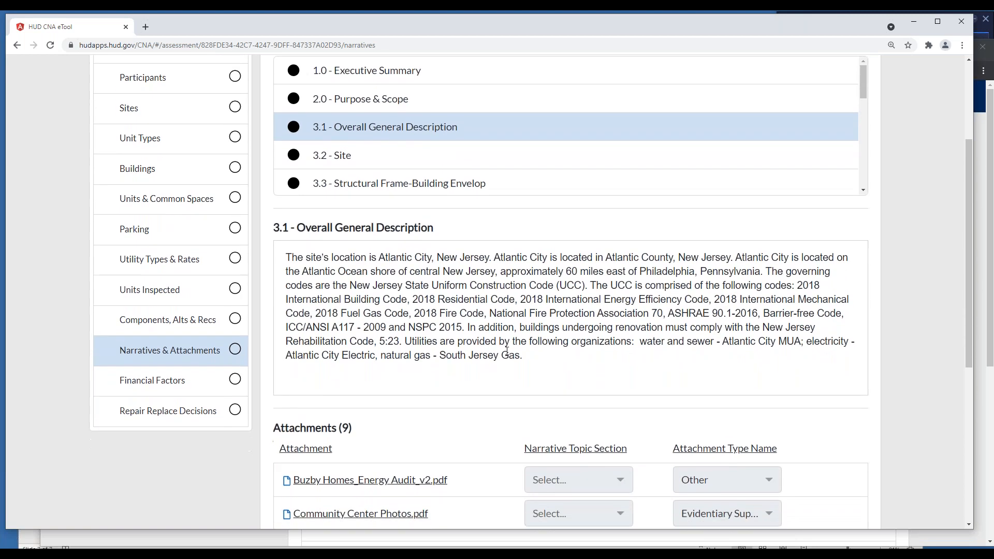
pyautogui.scroll(-2, 506, 351)
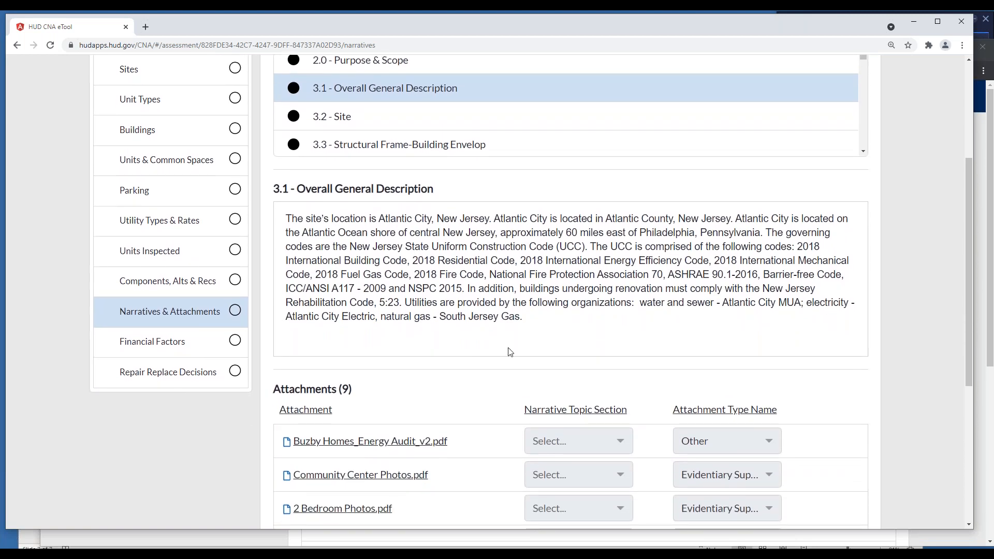
pyautogui.scroll(-3, 510, 352)
pyautogui.scroll(6, 510, 352)
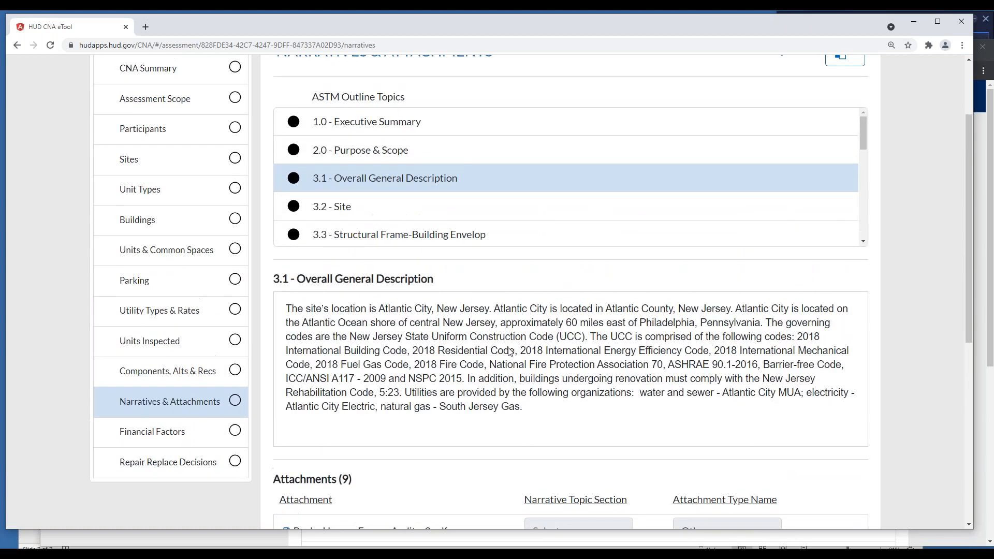
pyautogui.scroll(-2, 866, 229)
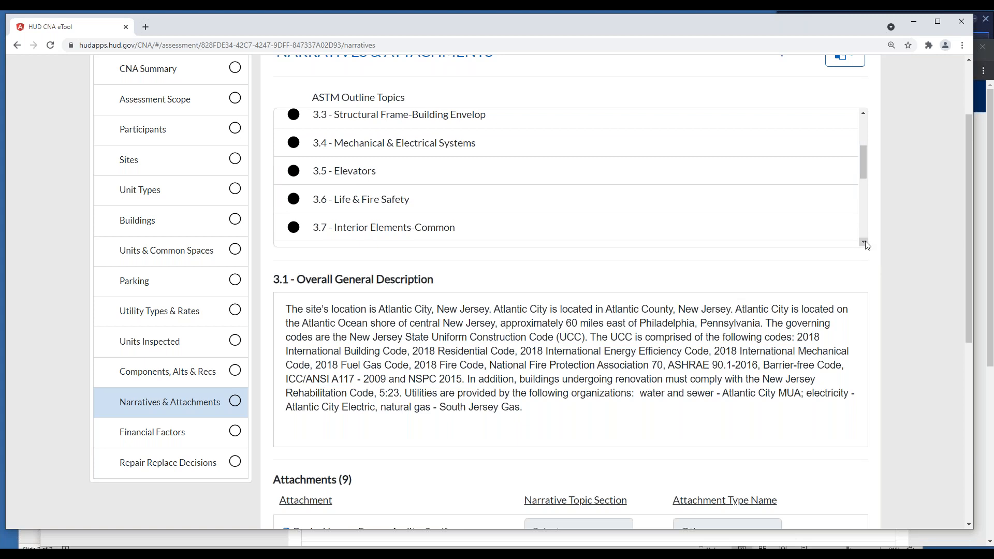
pyautogui.scroll(-3, 867, 245)
pyautogui.scroll(-1, 779, 330)
pyautogui.scroll(-2, 779, 331)
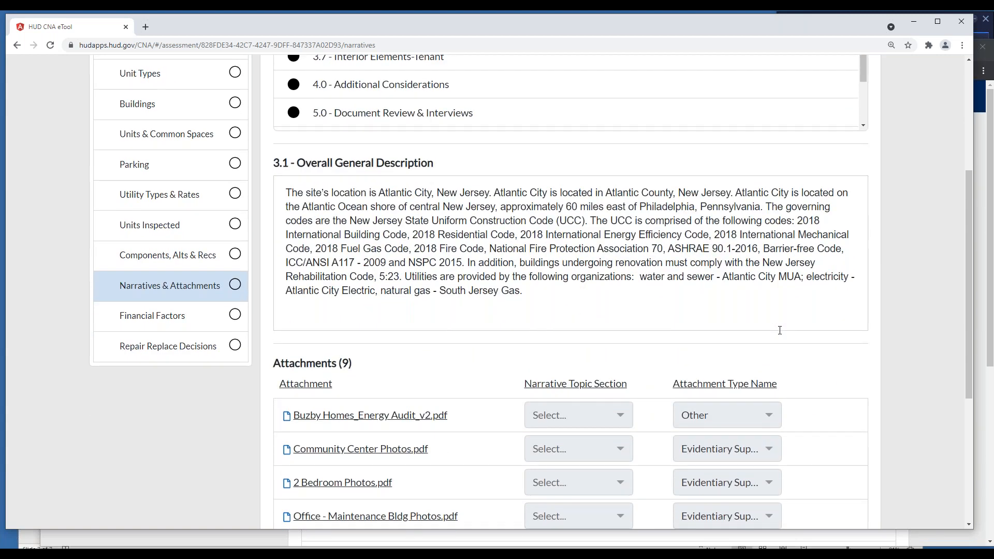
# Compare the 3.1 narrative text with the list of attachments and their attachment types
pyautogui.scroll(1, 780, 330)
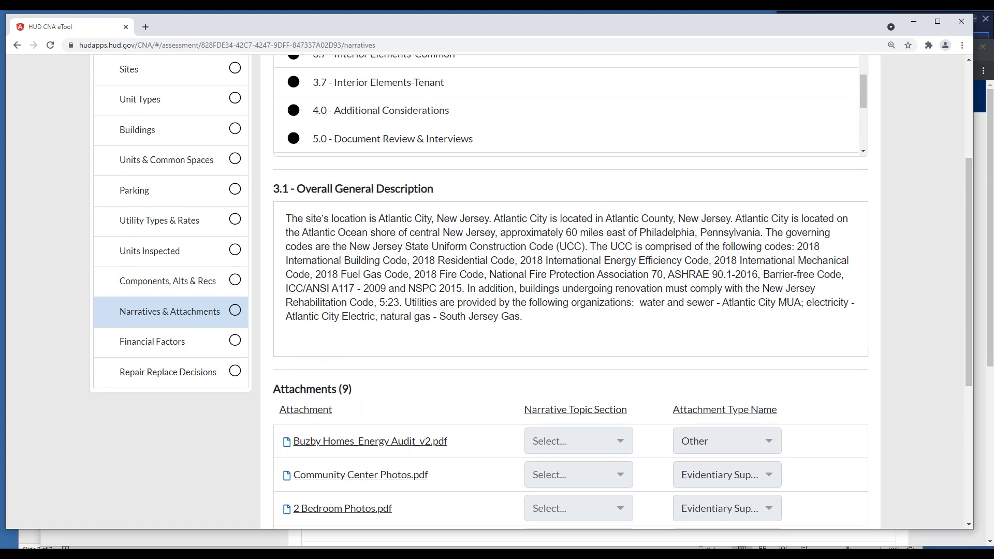
pyautogui.scroll(3, 531, 291)
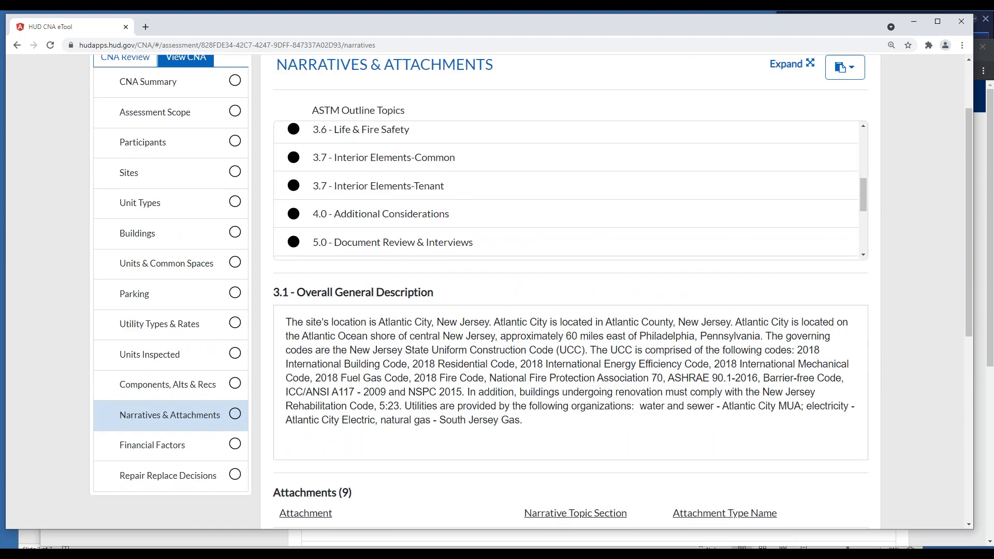
pyautogui.scroll(-1, 531, 292)
pyautogui.scroll(1, 531, 292)
pyautogui.scroll(1, 531, 292)
pyautogui.scroll(-1, 531, 292)
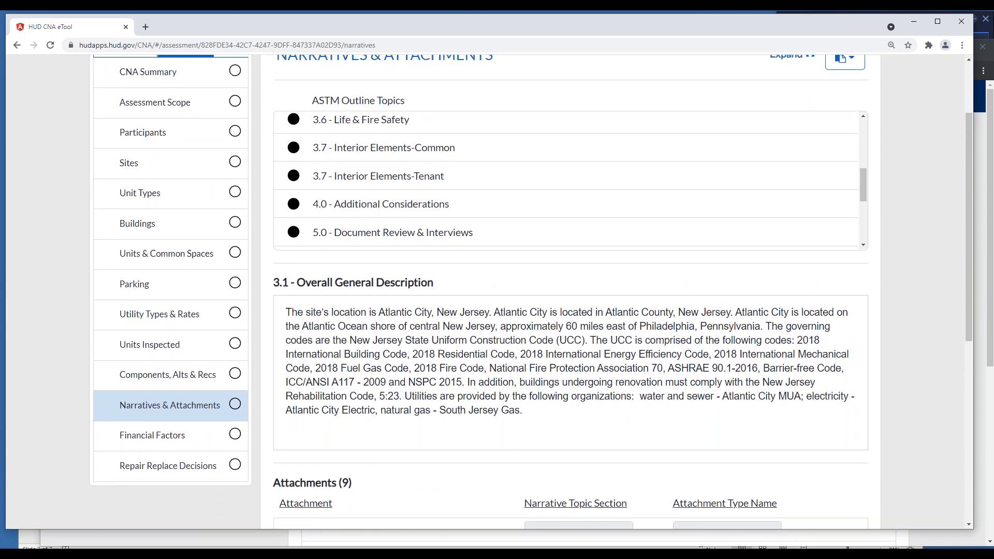
pyautogui.scroll(1, 531, 292)
pyautogui.scroll(-2, 531, 292)
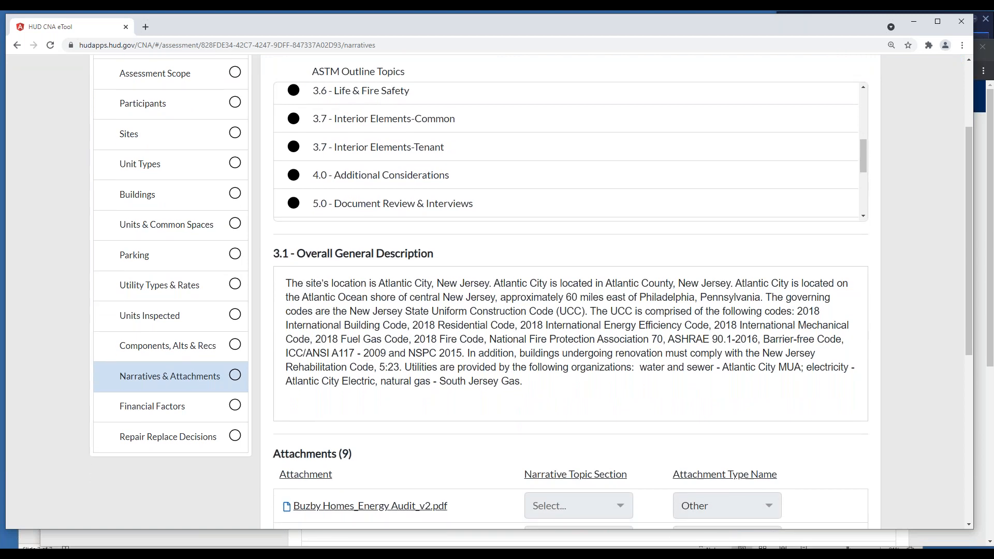
pyautogui.scroll(-1, 531, 292)
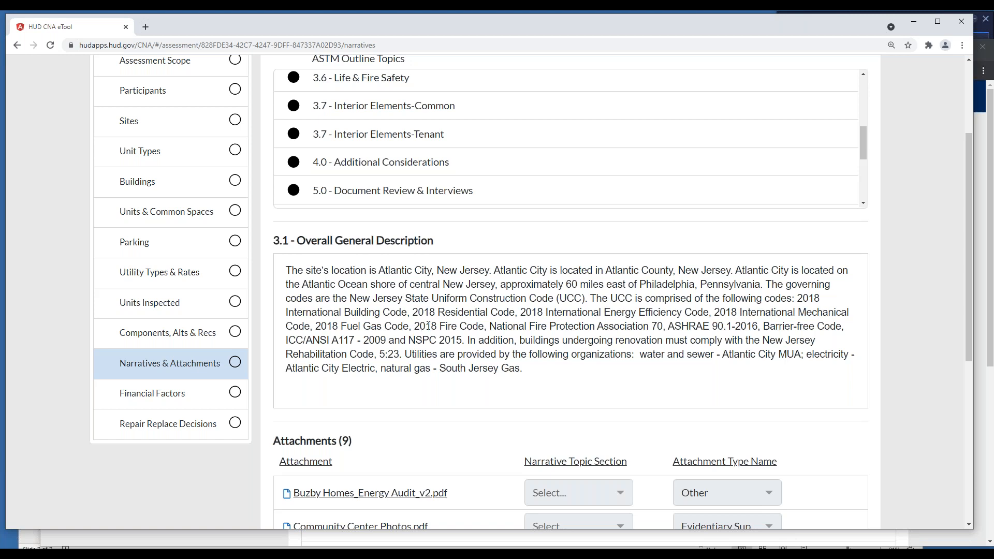
pyautogui.scroll(-8, 429, 372)
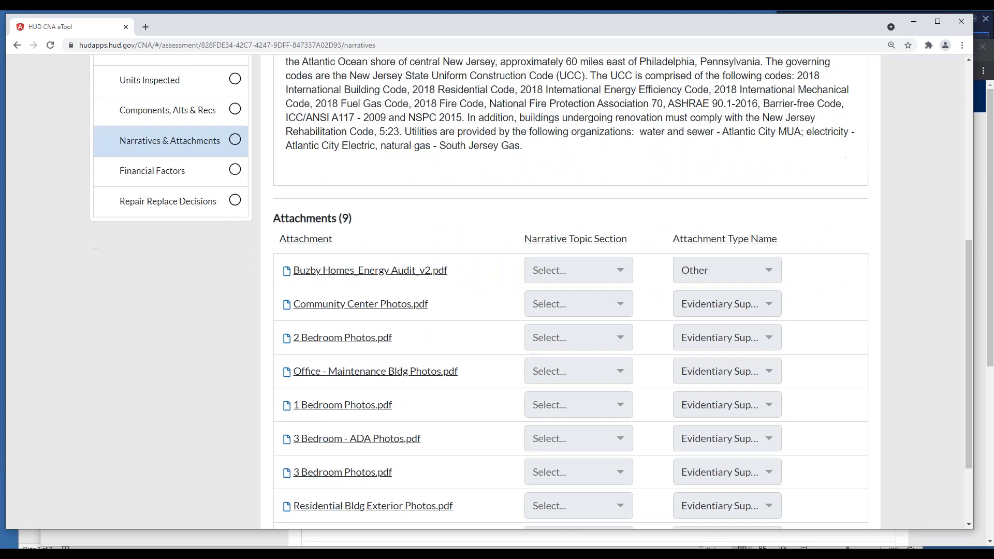
pyautogui.scroll(7, 360, 328)
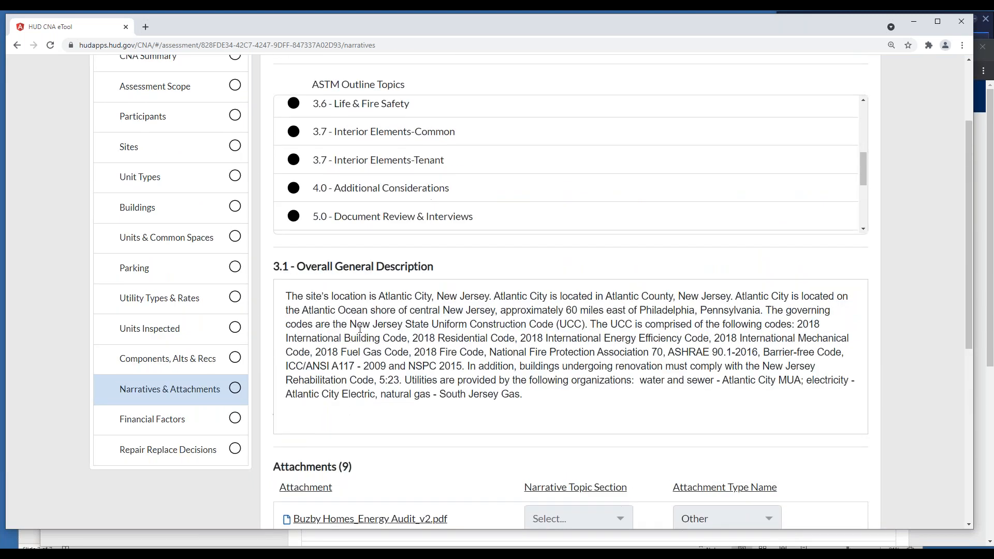
pyautogui.scroll(2, 389, 309)
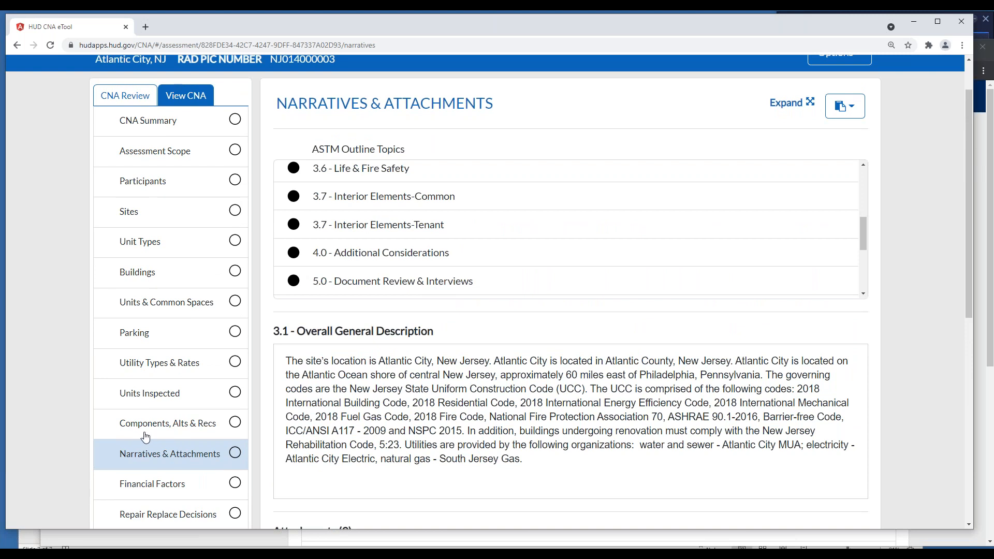
# Return to the Components, Alts & Recs section and look through the component list down to the siding components
pyautogui.click(178, 427)
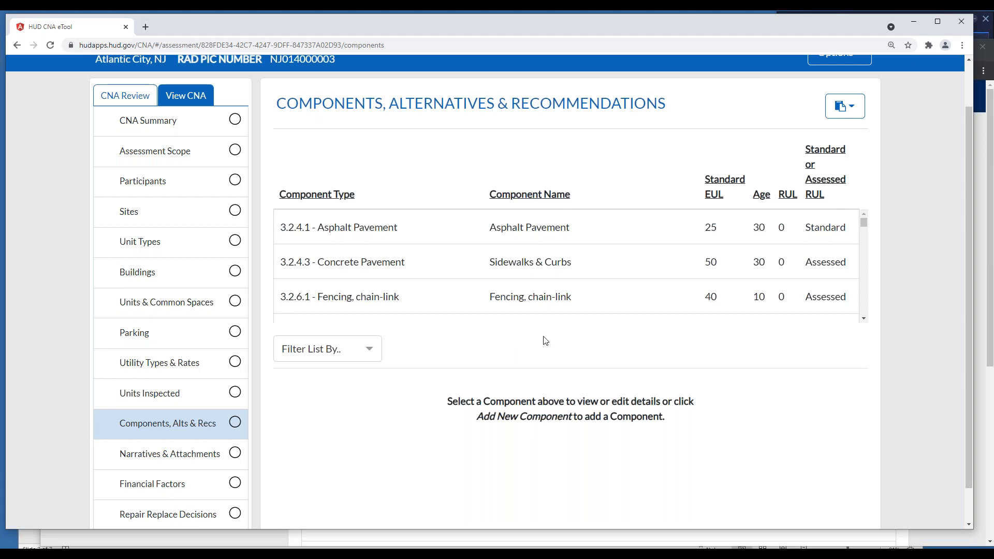
pyautogui.click(986, 185)
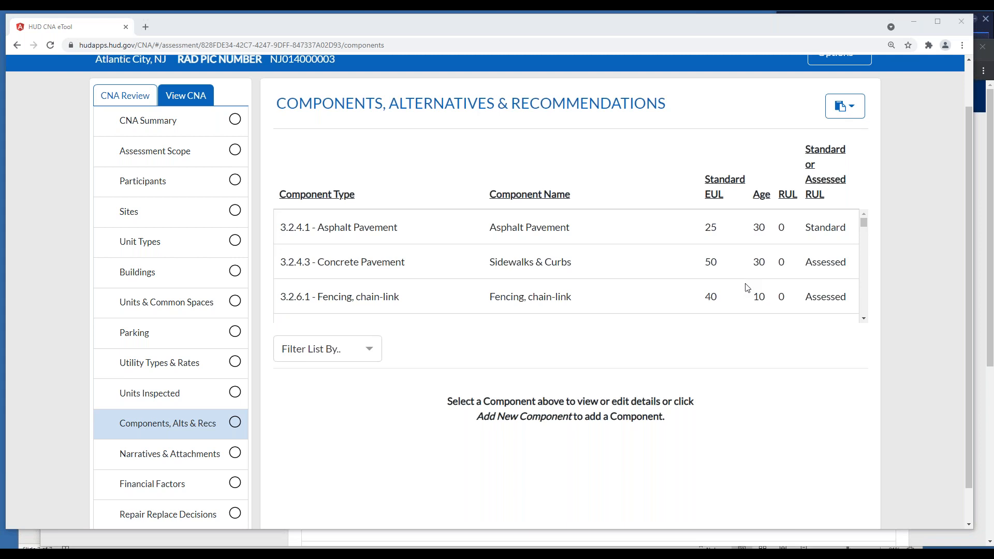
pyautogui.click(864, 318)
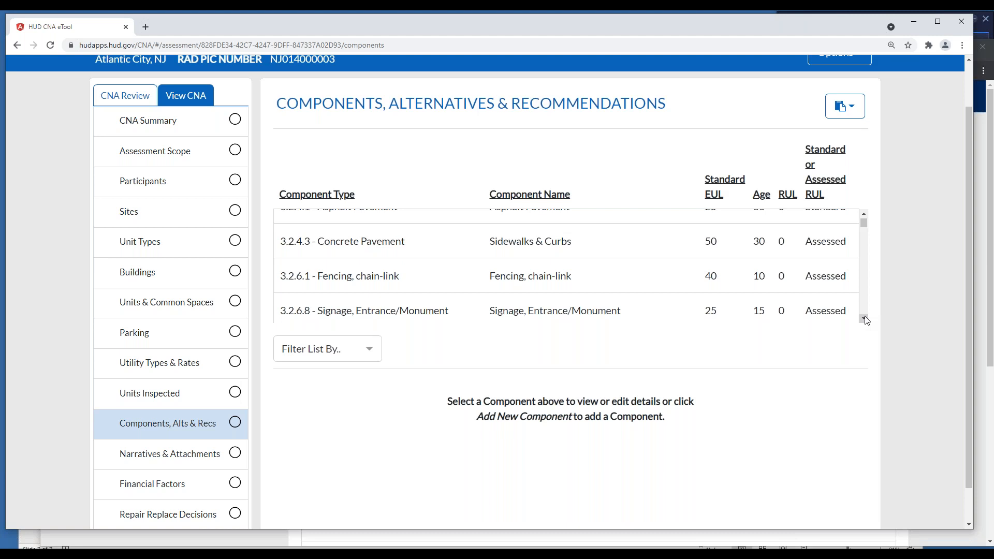
pyautogui.click(864, 318)
pyautogui.click(864, 318)
pyautogui.click(864, 318)
pyautogui.click(864, 318)
pyautogui.click(864, 318)
pyautogui.click(863, 318)
pyautogui.click(864, 319)
pyautogui.click(864, 319)
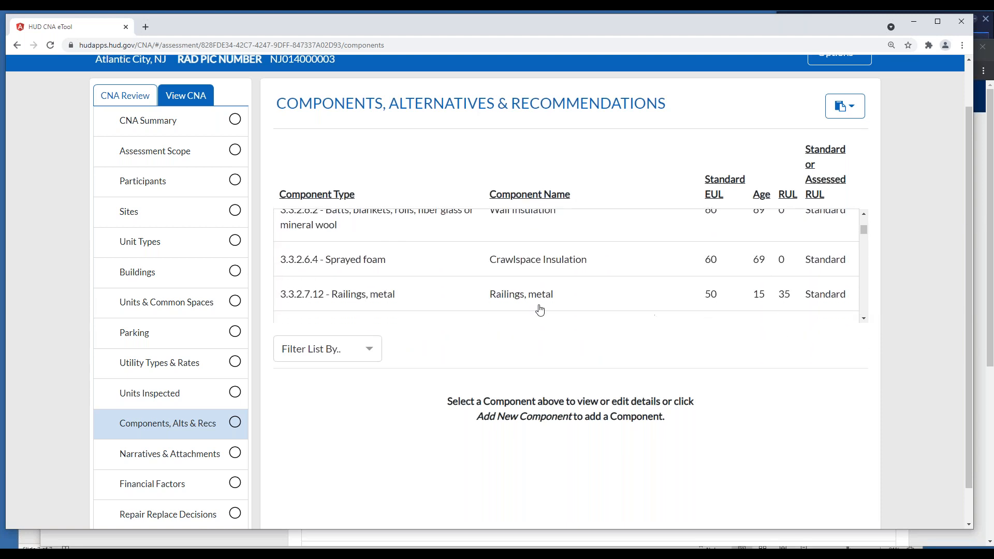
pyautogui.scroll(-5, 423, 284)
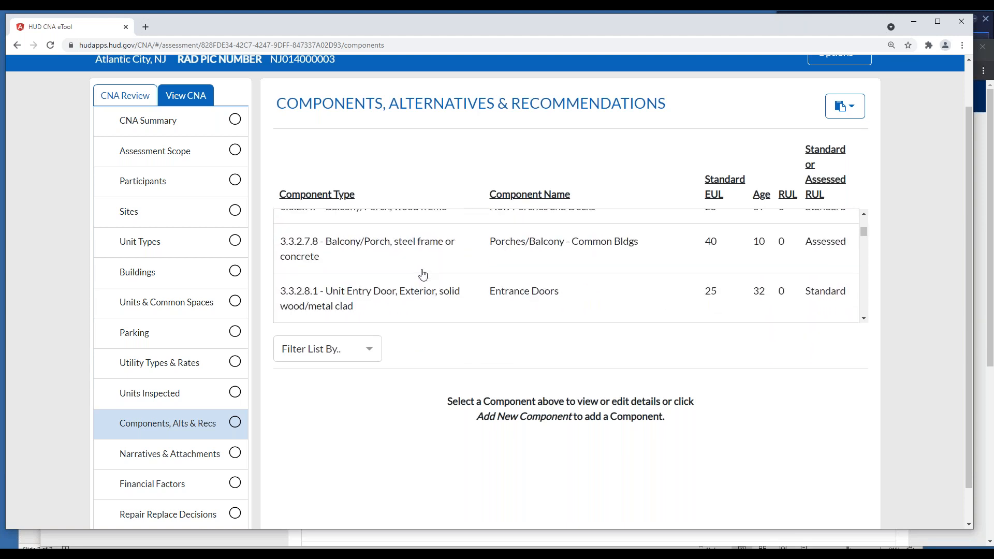
pyautogui.scroll(-2, 393, 279)
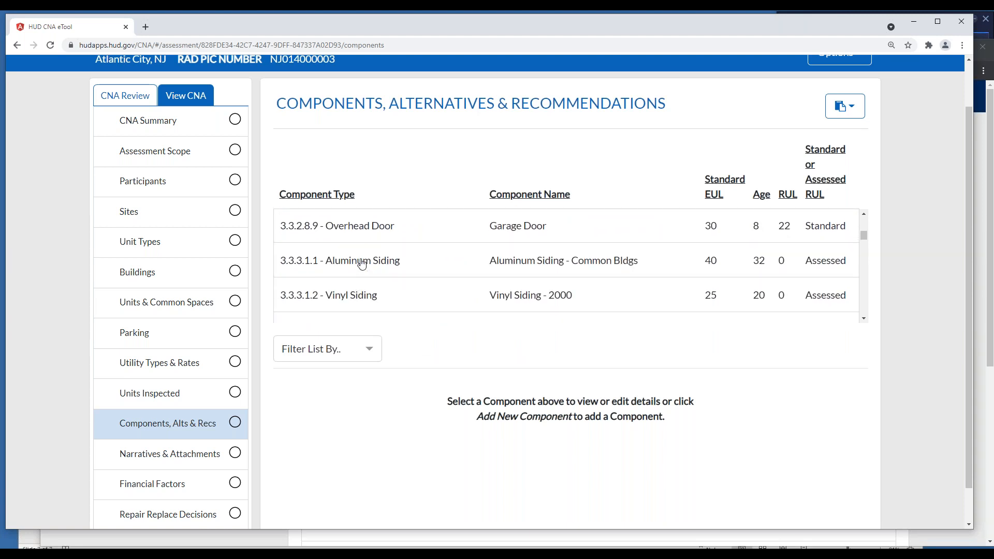
# Open the Aluminum Siding - Common Bldgs component, expand its alternatives, and review its definition and existing useful life data
pyautogui.click(360, 260)
pyautogui.scroll(-4, 586, 317)
pyautogui.scroll(-5, 492, 275)
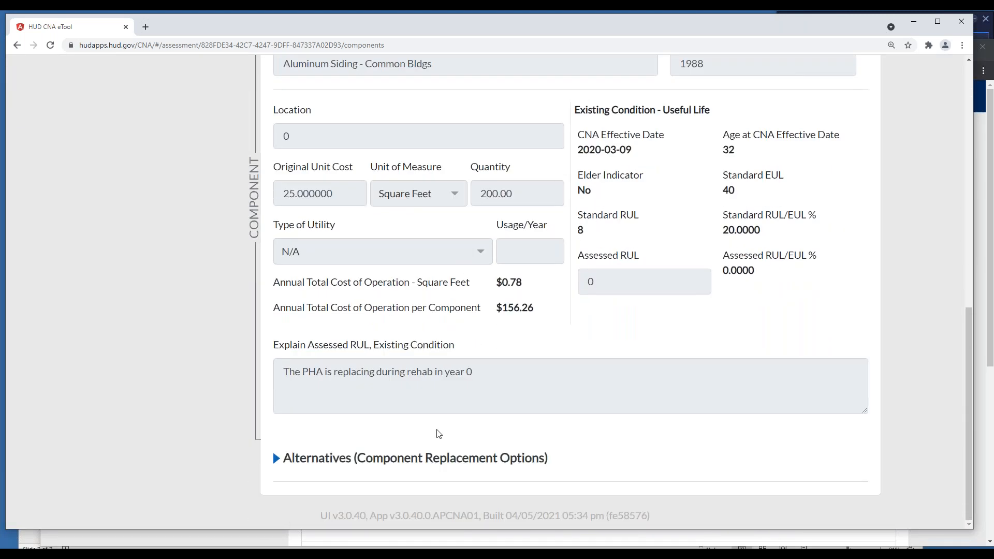
pyautogui.click(352, 460)
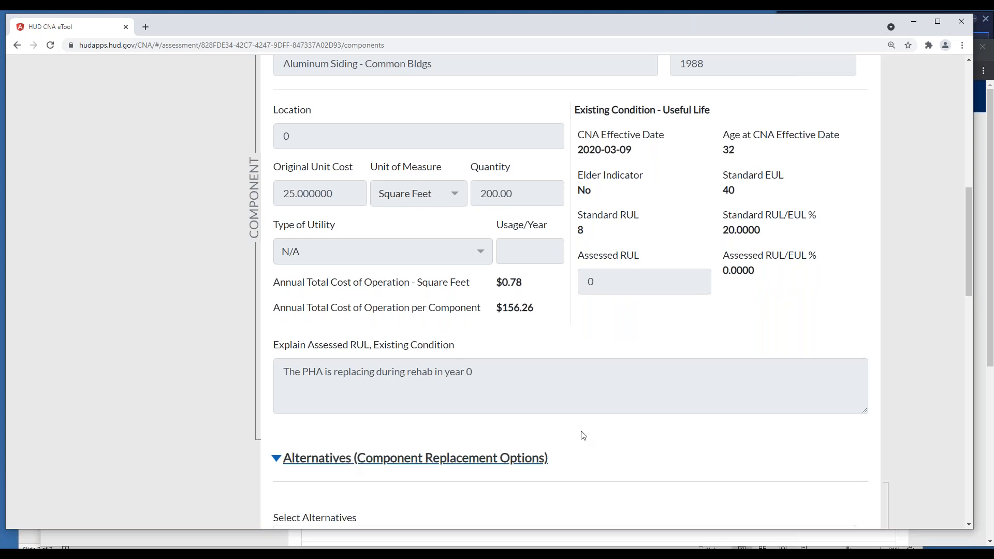
pyautogui.scroll(3, 584, 435)
pyautogui.scroll(1, 583, 435)
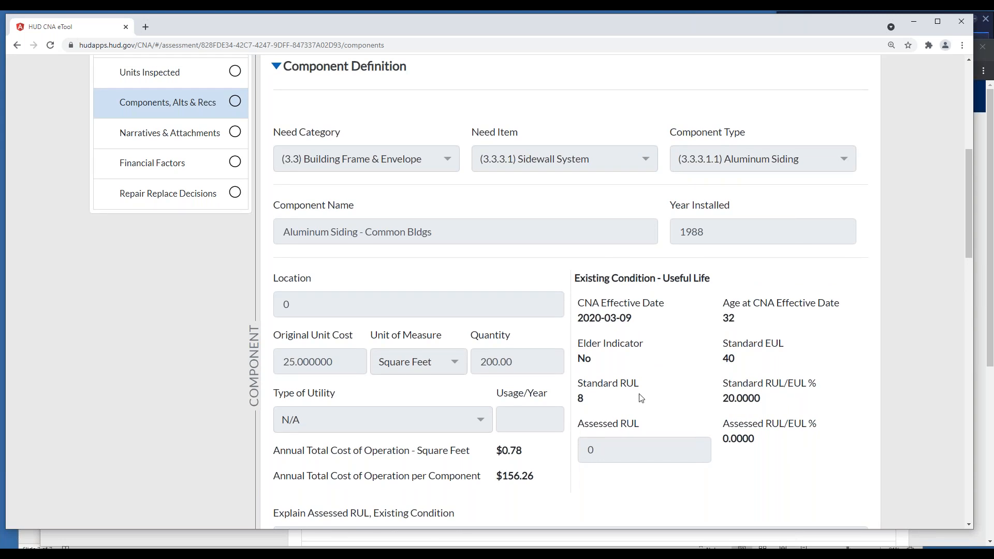
pyautogui.scroll(1, 640, 397)
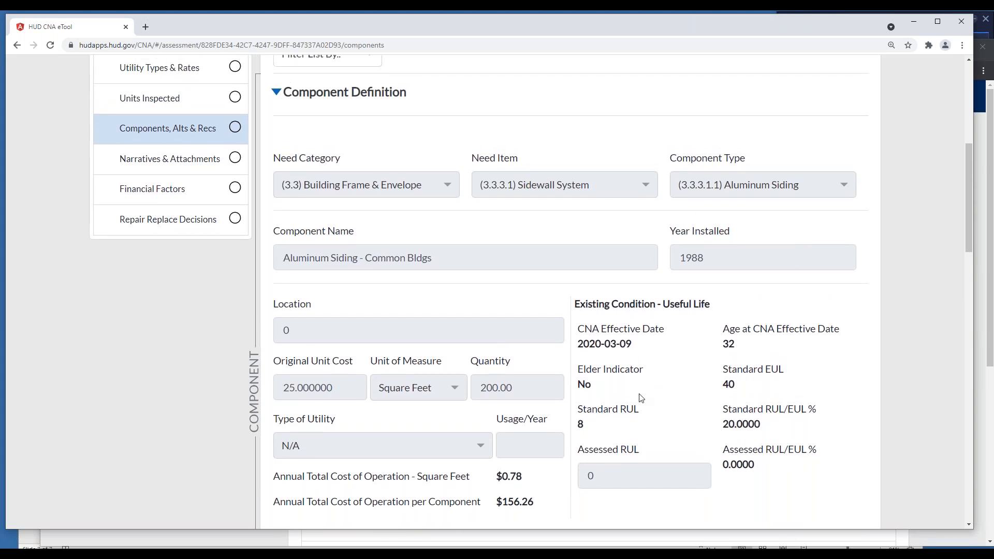
pyautogui.scroll(-1, 640, 397)
pyautogui.scroll(8, 641, 398)
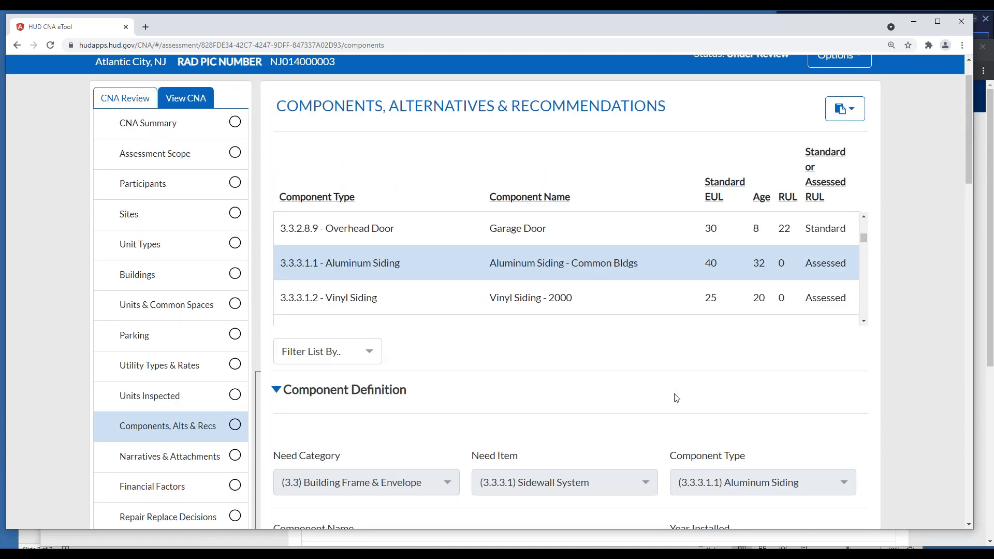
# Sort the components by Standard or Assessed RUL and open the Lighting Fixtures - Recessed - Community Center component
pyautogui.click(827, 186)
pyautogui.click(827, 186)
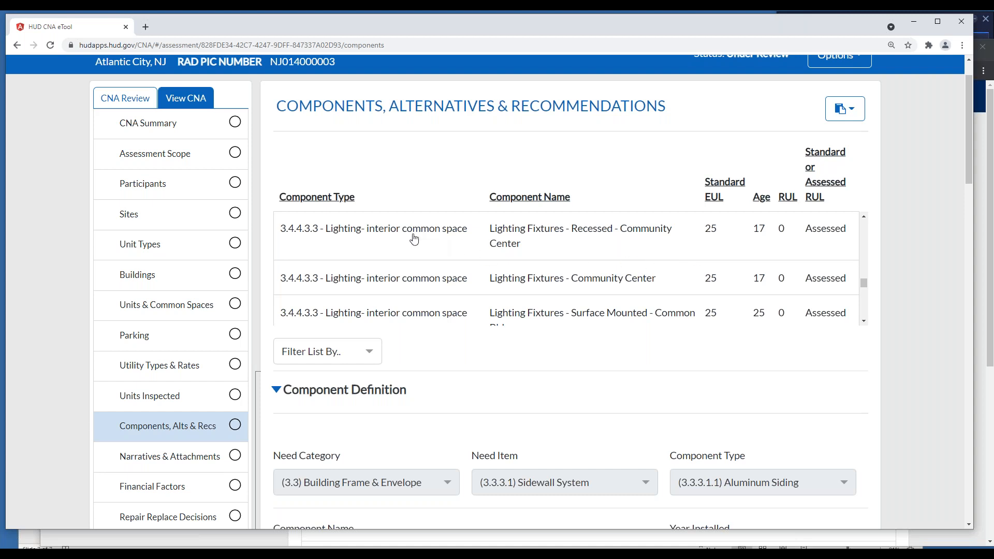
pyautogui.click(393, 234)
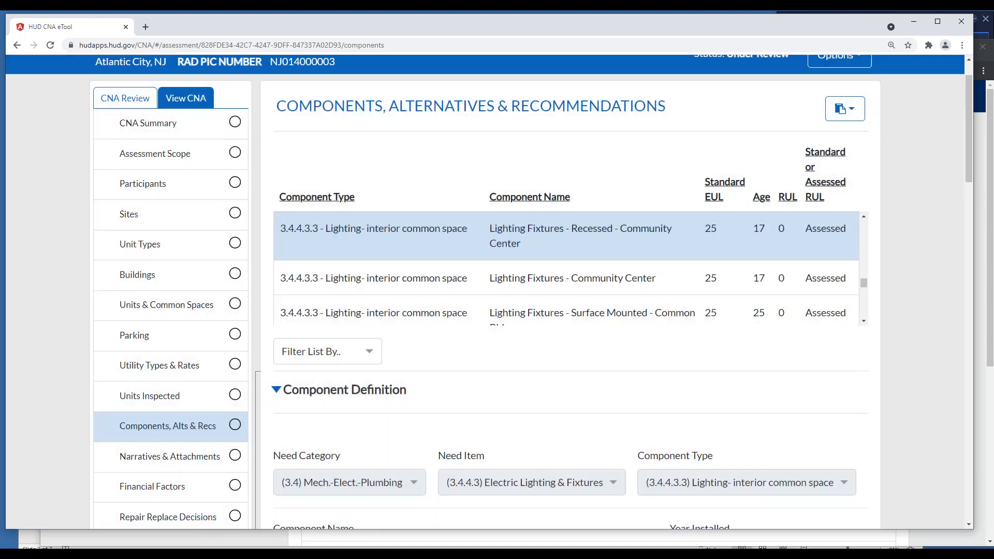
# Review the recessed lighting component's definition and highlight the text explaining its assessed RUL
pyautogui.scroll(-7, 629, 386)
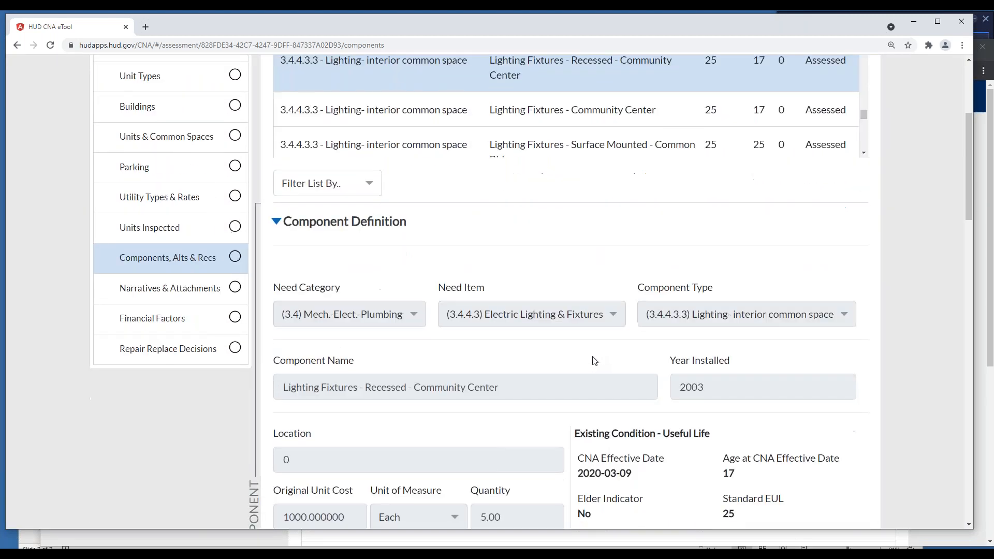
pyautogui.scroll(-5, 595, 357)
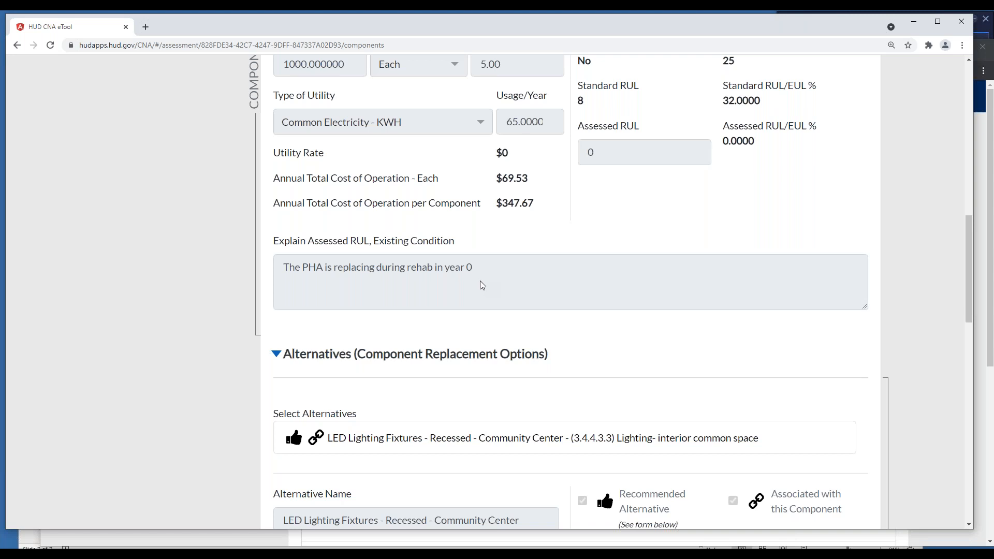
pyautogui.scroll(1, 480, 281)
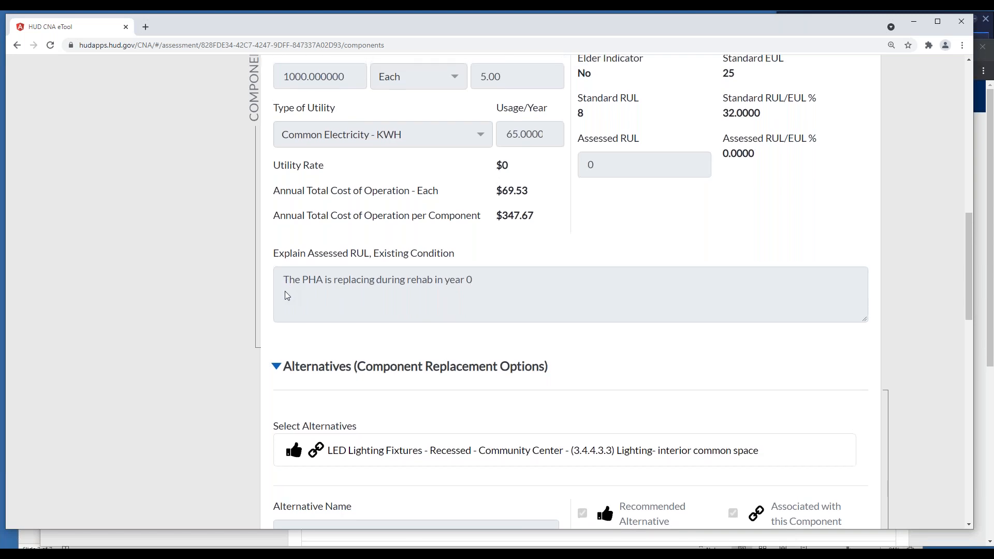
pyautogui.scroll(-7, 285, 285)
pyautogui.scroll(8, 284, 291)
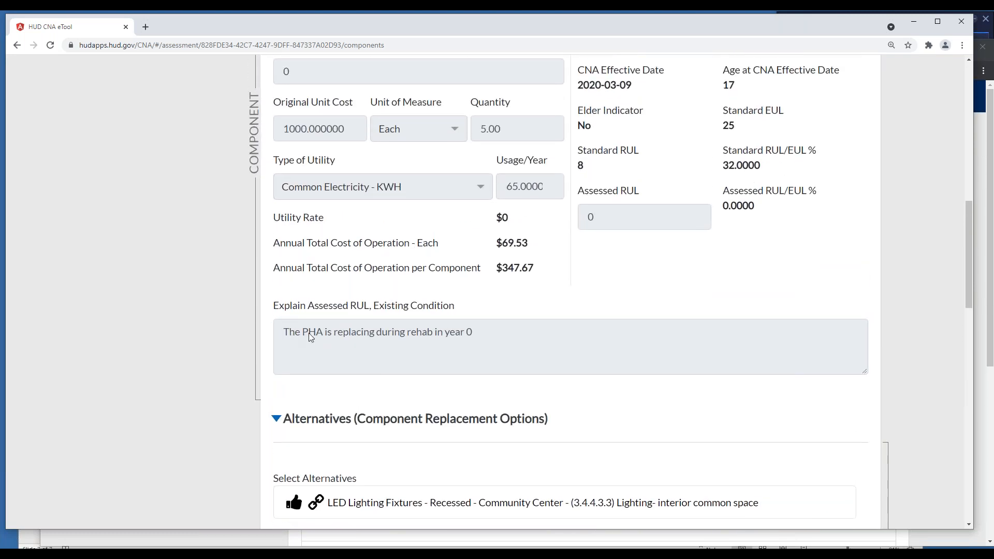
pyautogui.moveTo(279, 332); pyautogui.dragTo(462, 334)
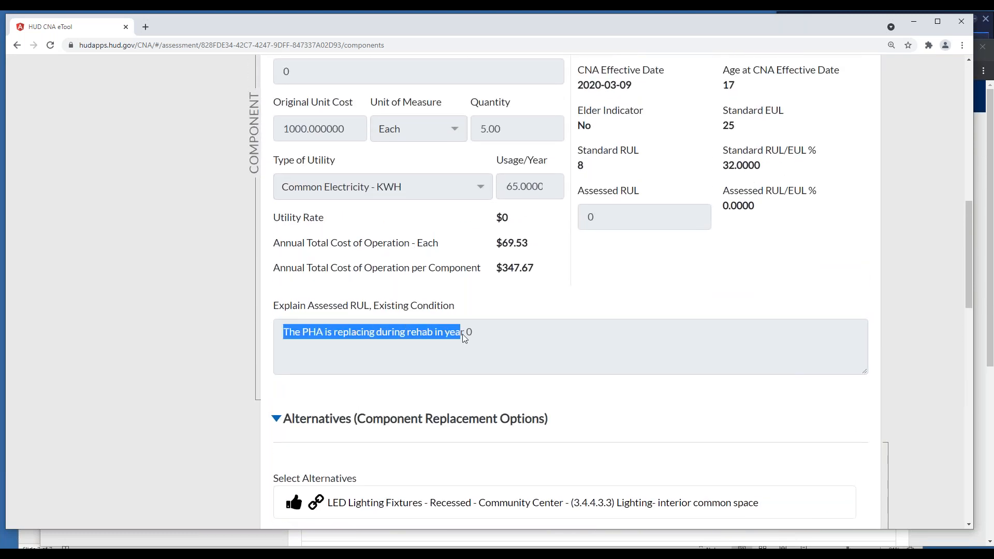
pyautogui.click(583, 356)
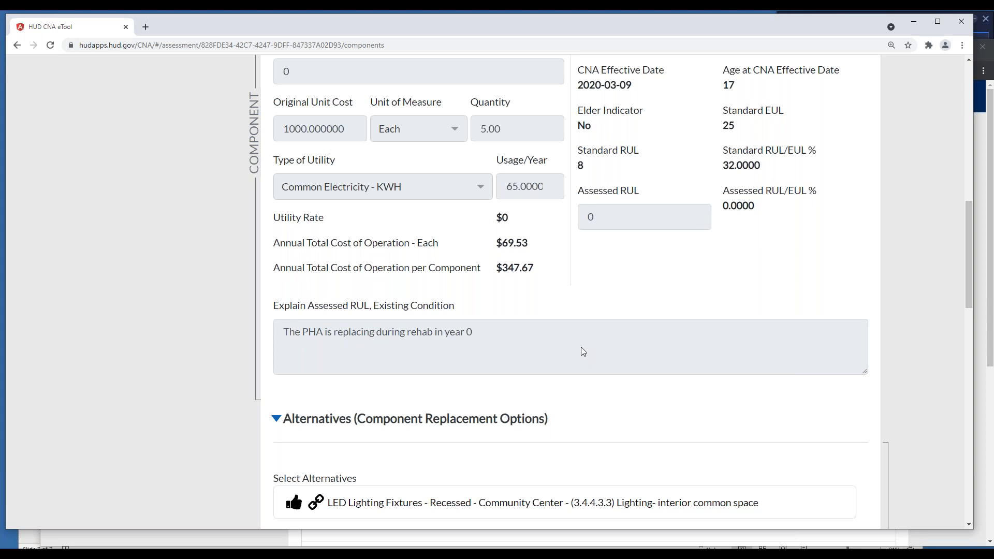
# Check the recessed lighting's assessed RUL and examine the details of its LED Lighting Fixtures replacement alternative
pyautogui.scroll(2, 582, 351)
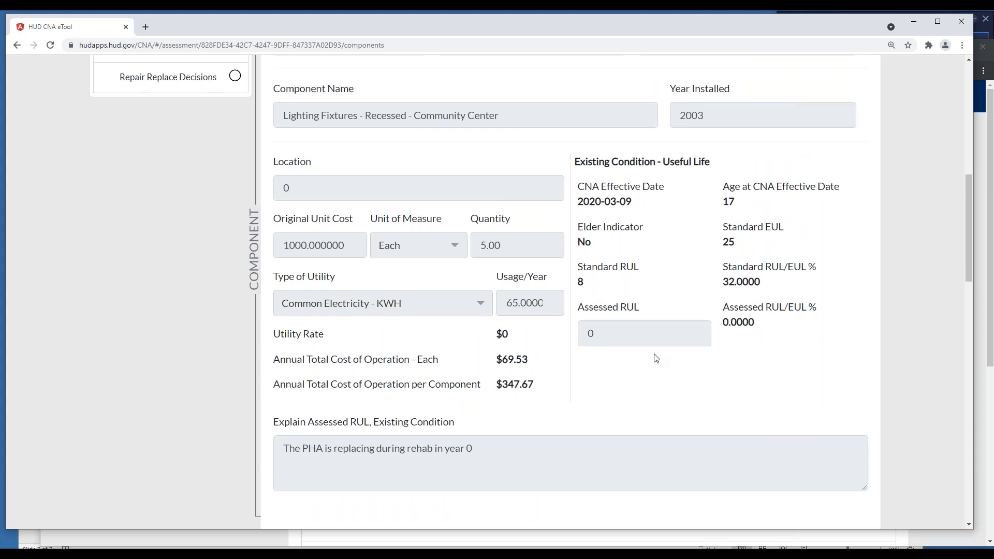
pyautogui.scroll(-1, 656, 358)
pyautogui.scroll(-4, 655, 358)
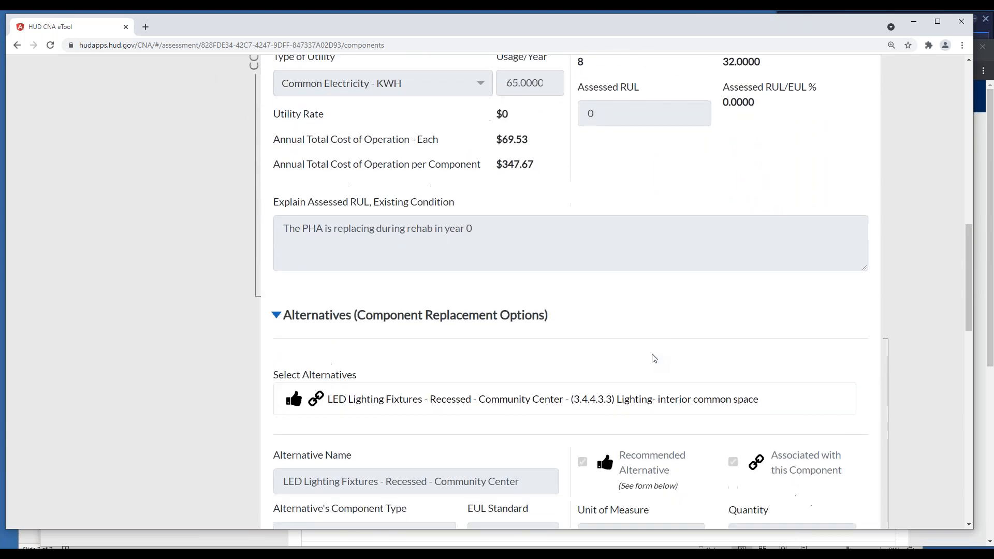
pyautogui.scroll(-6, 654, 358)
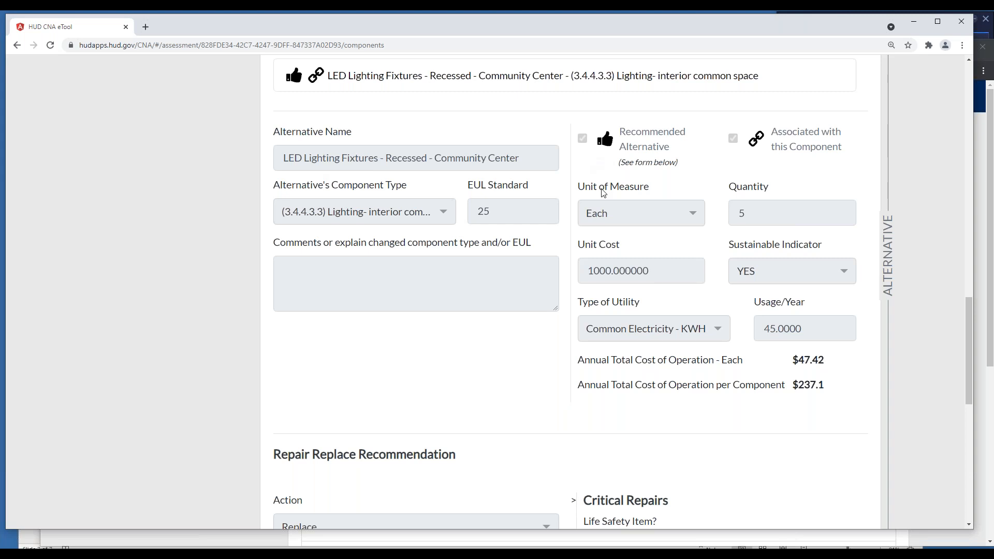
# Recheck the recessed lighting component's useful life data and compare the neighboring lighting fixture entries in the components list
pyautogui.scroll(10, 613, 201)
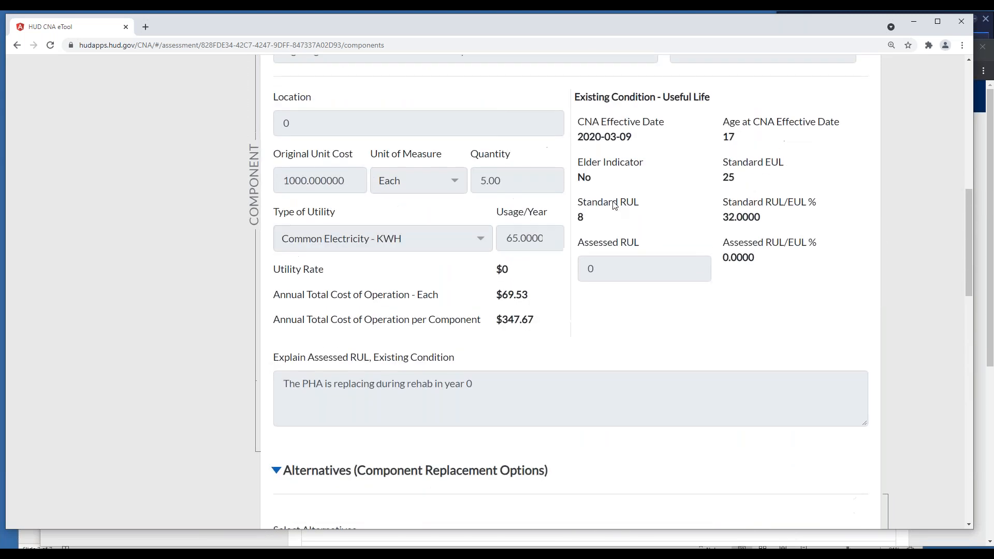
pyautogui.scroll(1, 613, 205)
pyautogui.scroll(2, 614, 205)
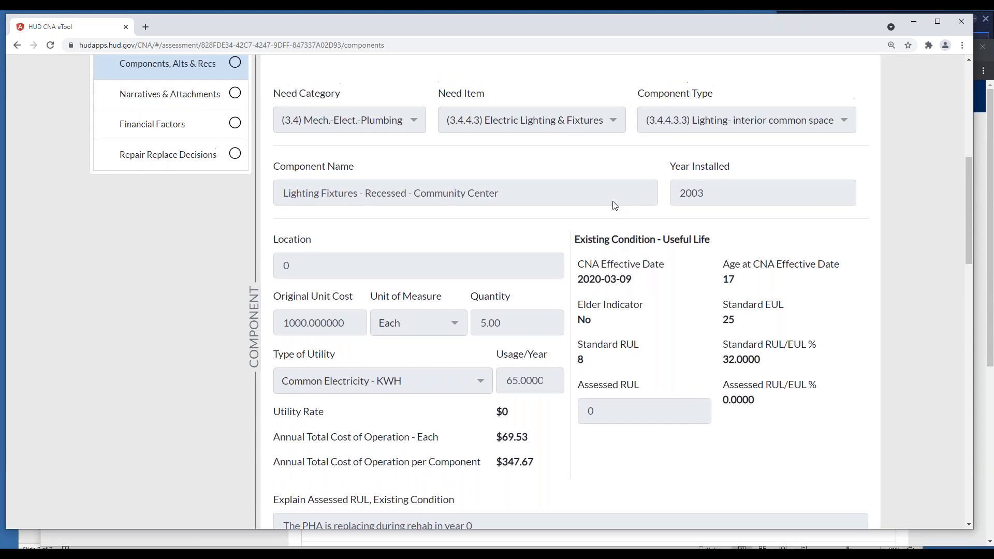
pyautogui.scroll(4, 623, 223)
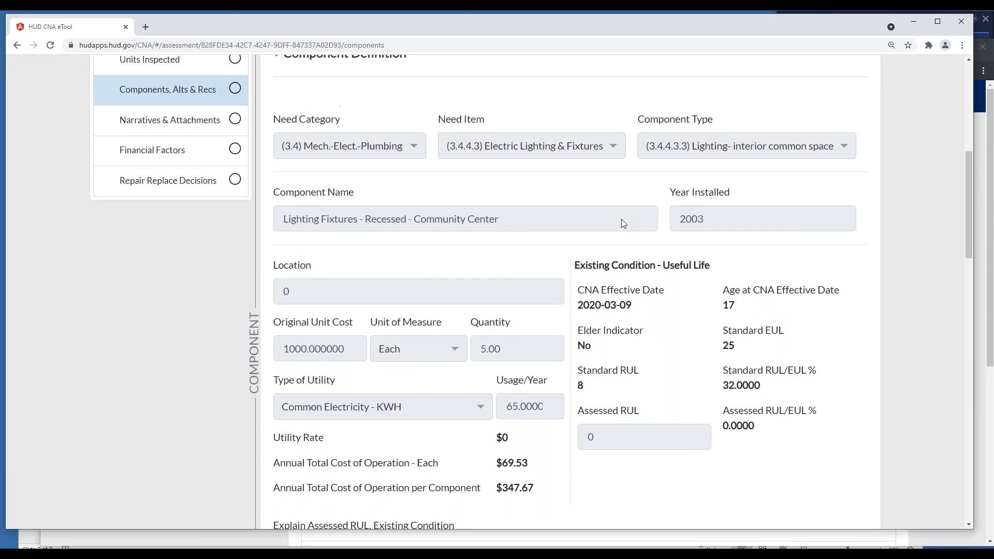
pyautogui.scroll(4, 623, 223)
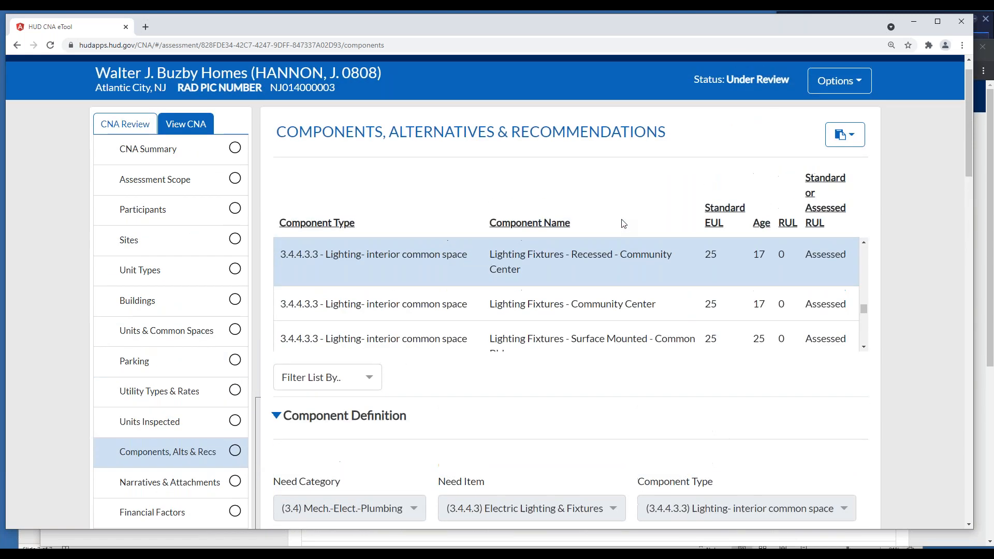
pyautogui.scroll(-1, 623, 224)
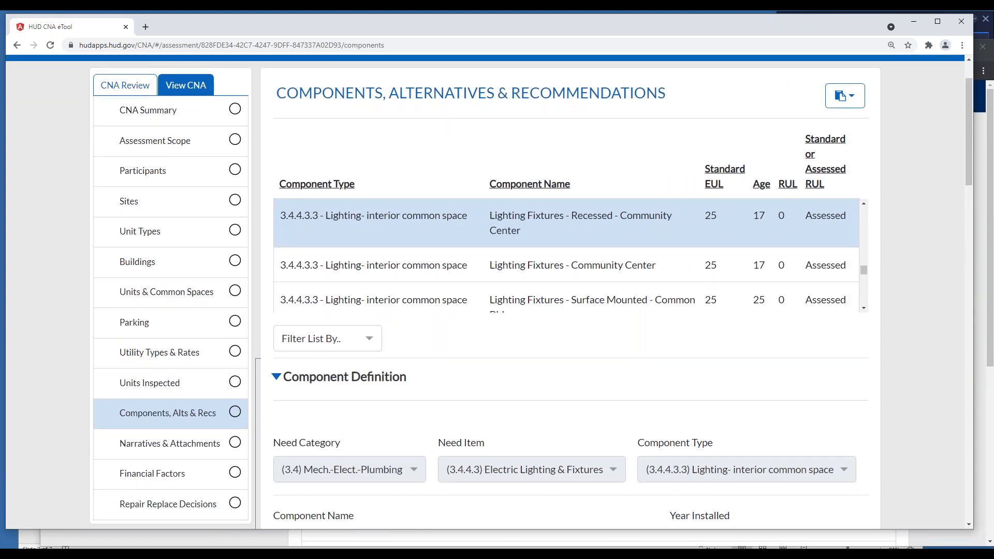
pyautogui.scroll(-1, 627, 247)
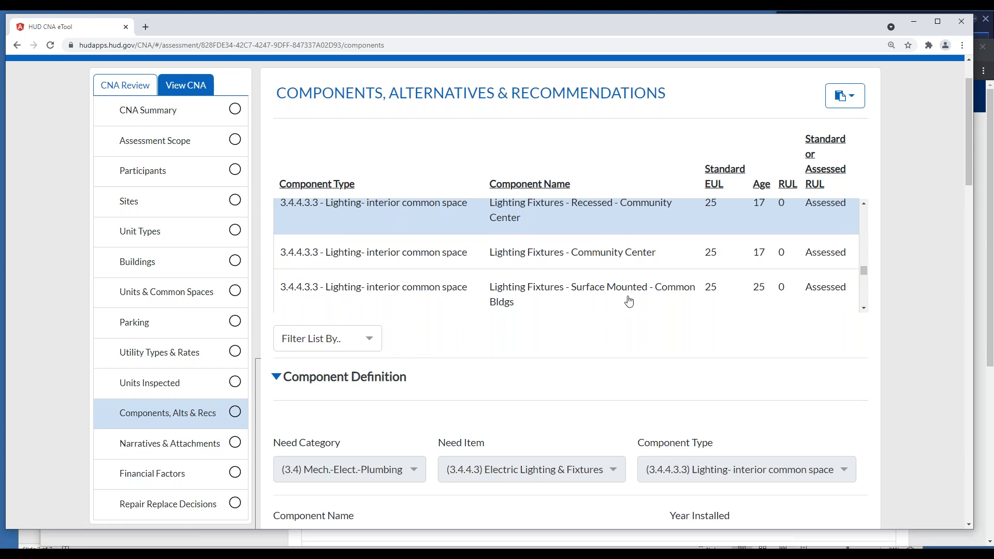
pyautogui.scroll(1, 668, 290)
pyautogui.scroll(1, 869, 299)
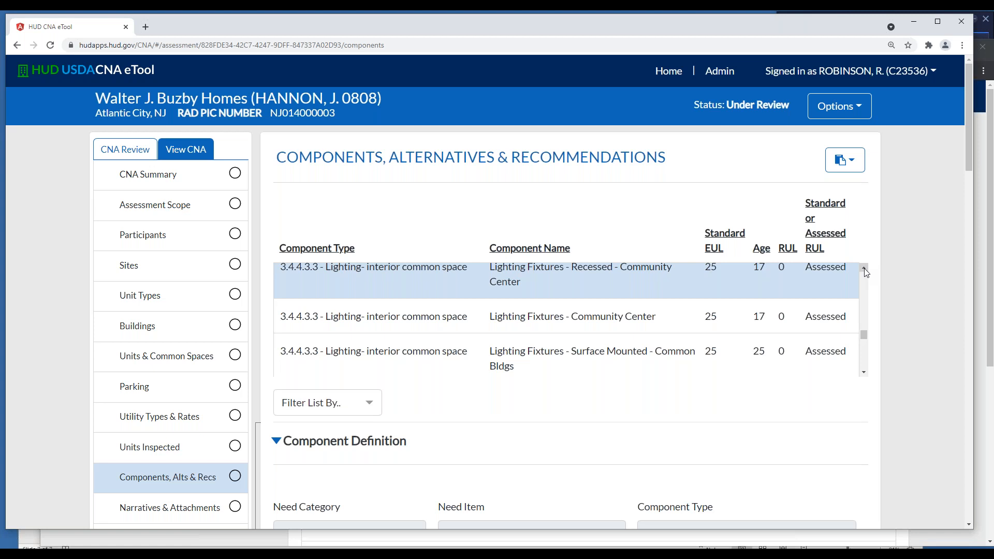
pyautogui.scroll(-1, 455, 198)
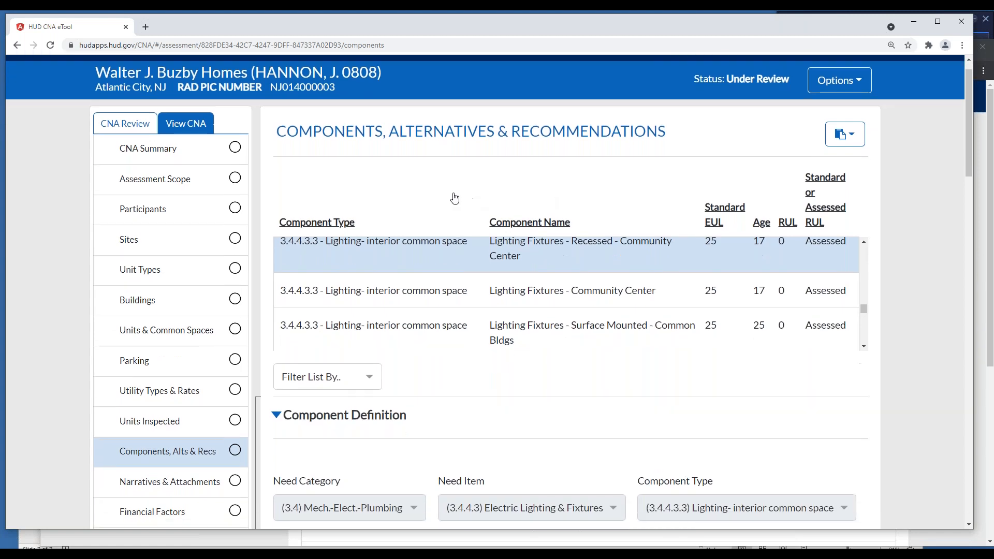
pyautogui.scroll(-1, 394, 180)
pyautogui.scroll(2, 393, 180)
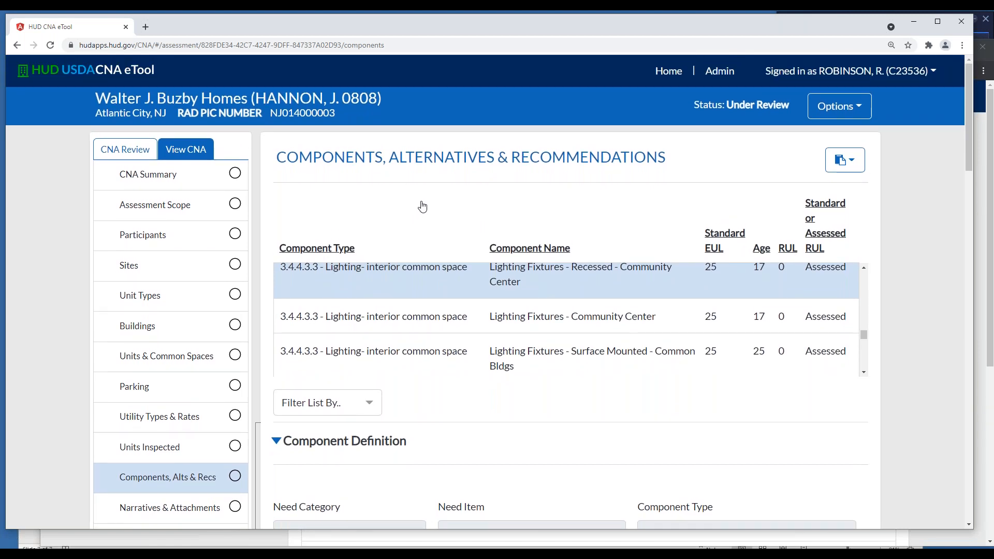
pyautogui.scroll(-1, 419, 205)
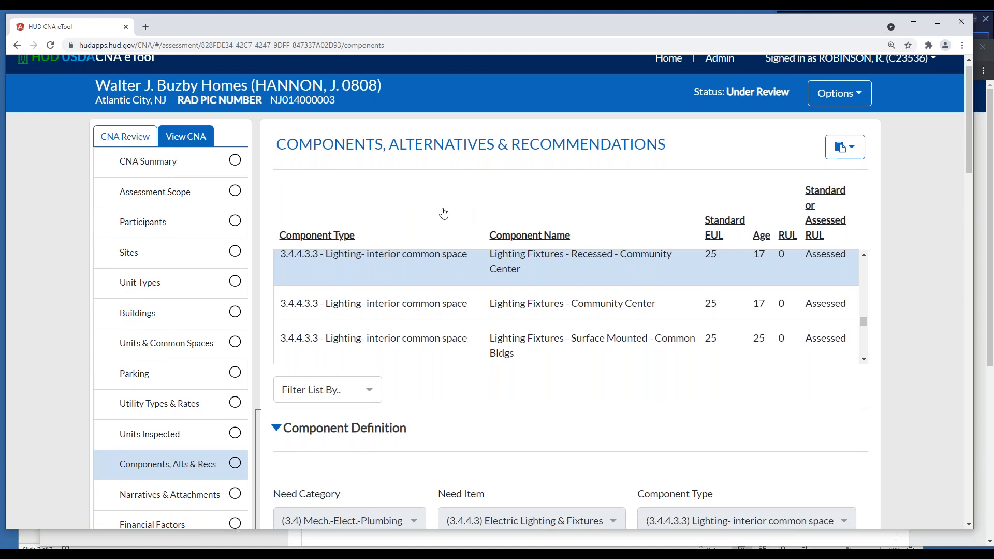
pyautogui.scroll(-1, 444, 406)
pyautogui.scroll(-1, 462, 376)
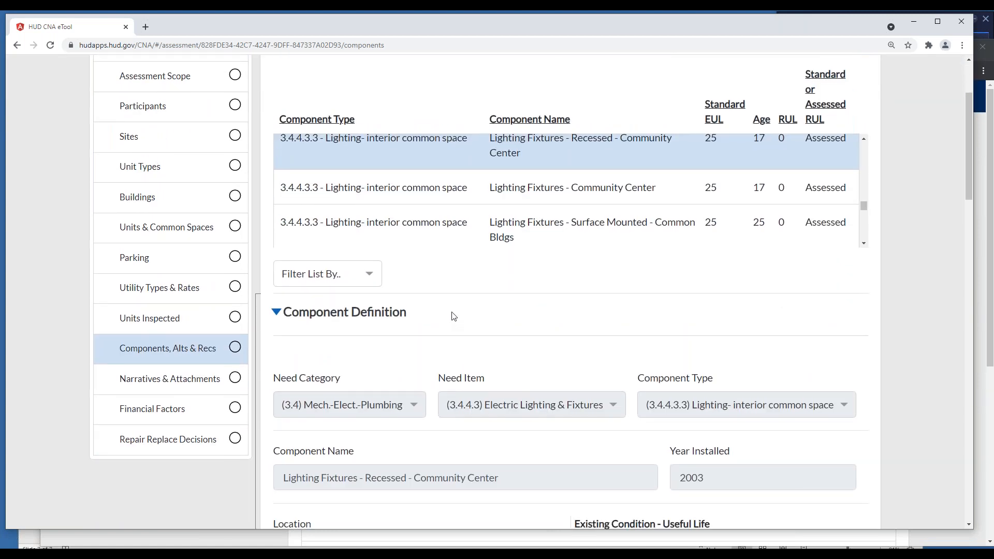
pyautogui.scroll(2, 452, 319)
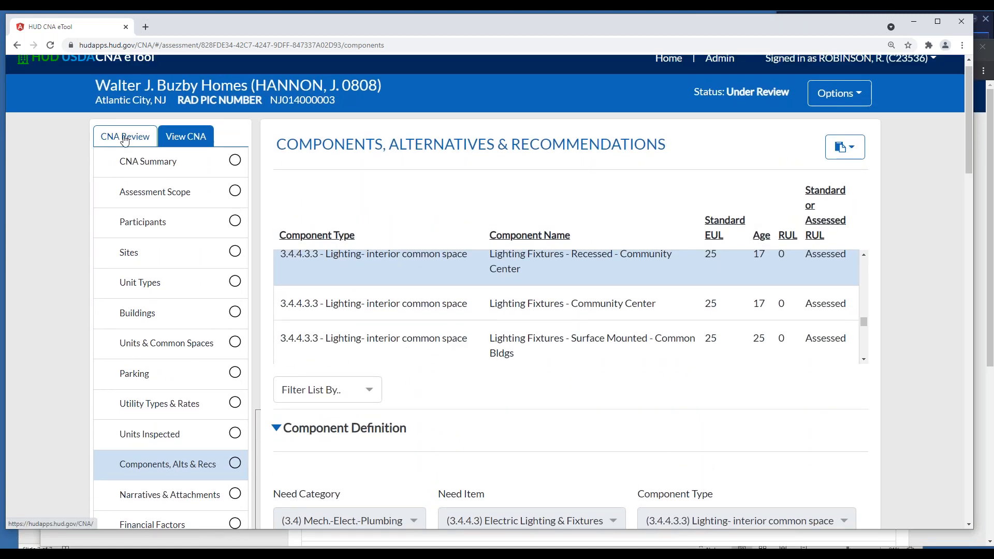
# Open the CNA review's flags and highlight the UL-001 flag ID for the dishwasher's Estimated/Standard Useful Life Conflict
pyautogui.click(124, 138)
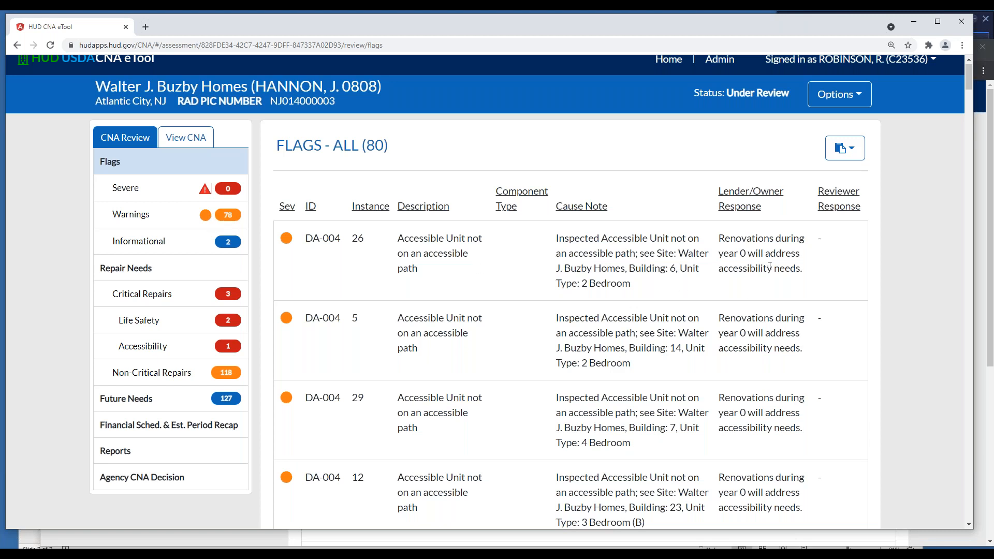
pyautogui.scroll(-1, 723, 236)
pyautogui.scroll(-8, 723, 235)
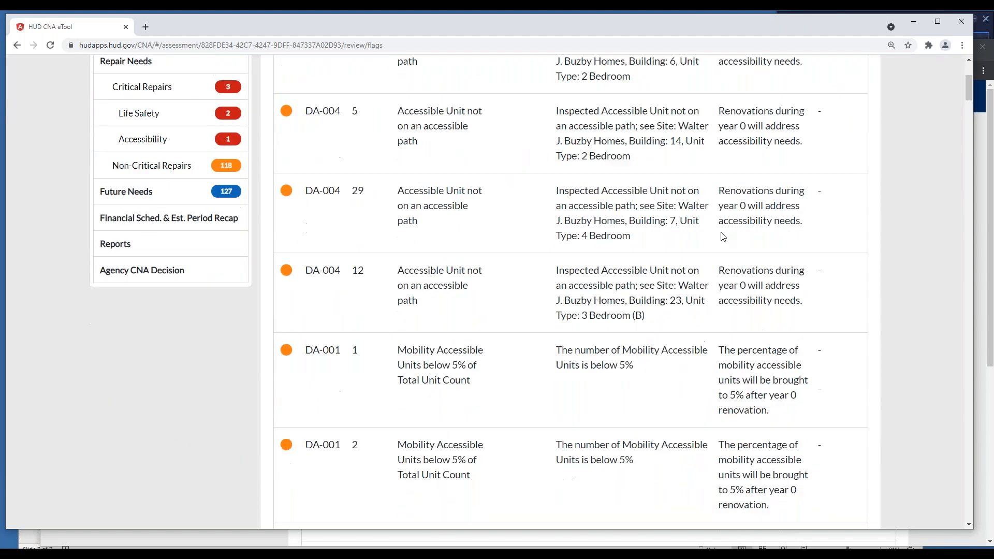
pyautogui.scroll(-10, 723, 235)
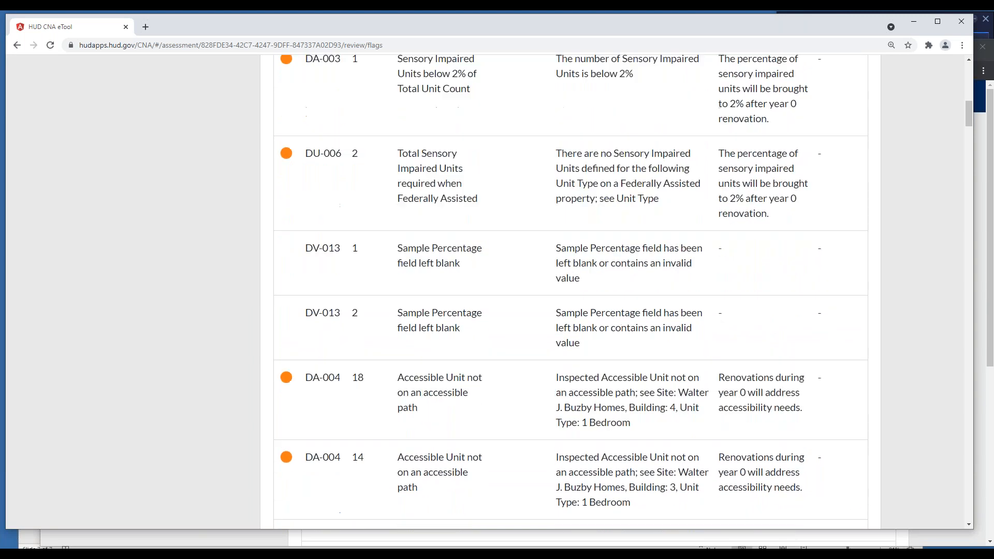
pyautogui.scroll(-4, 676, 250)
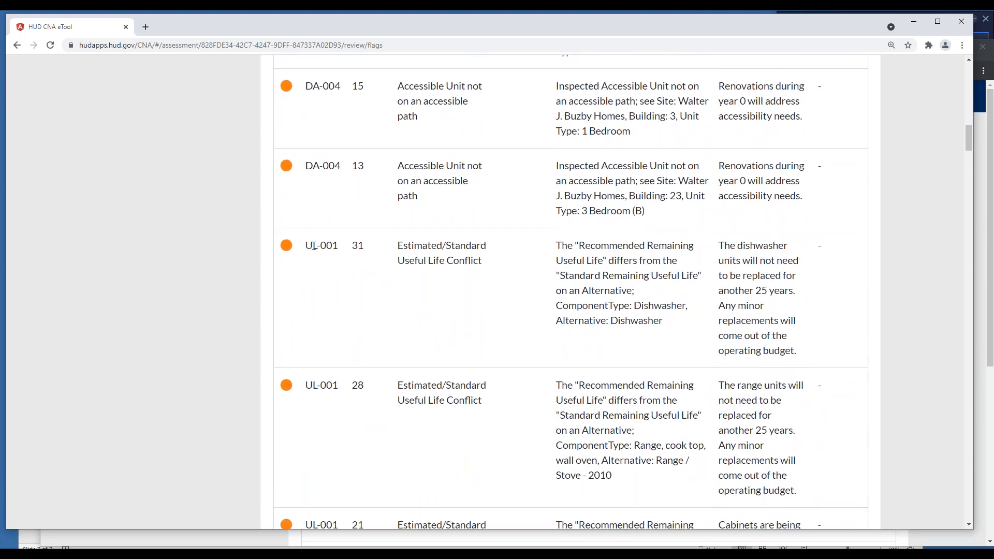
pyautogui.moveTo(307, 246); pyautogui.dragTo(350, 253)
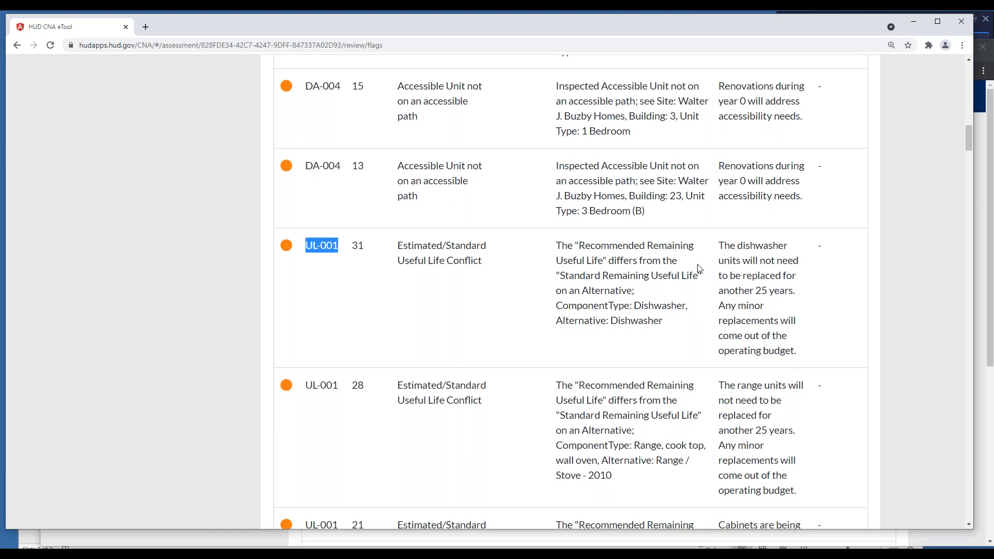
# Highlight the dishwasher flag's cause note and the lender/owner response to it
pyautogui.click(584, 251)
pyautogui.moveTo(556, 247); pyautogui.dragTo(703, 327)
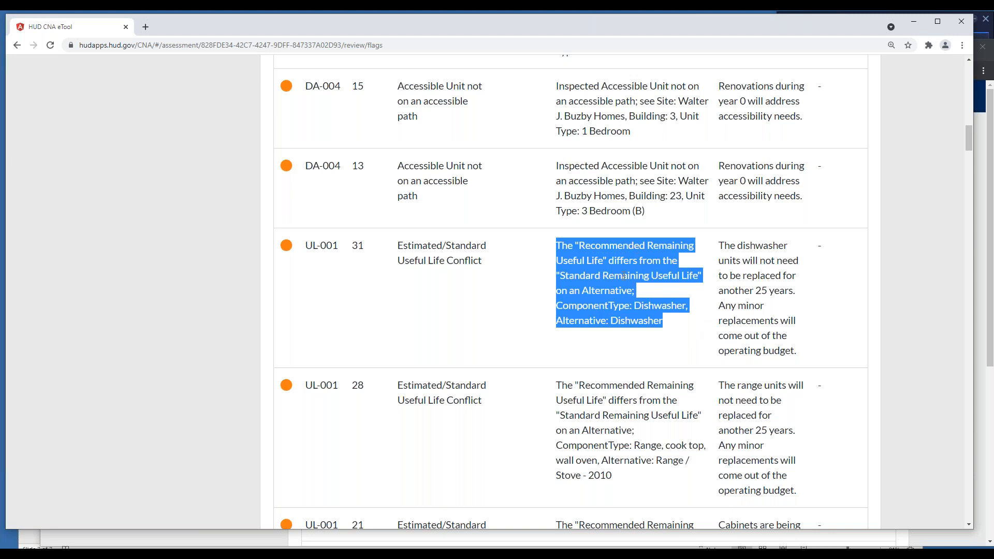
pyautogui.moveTo(719, 245); pyautogui.dragTo(806, 355)
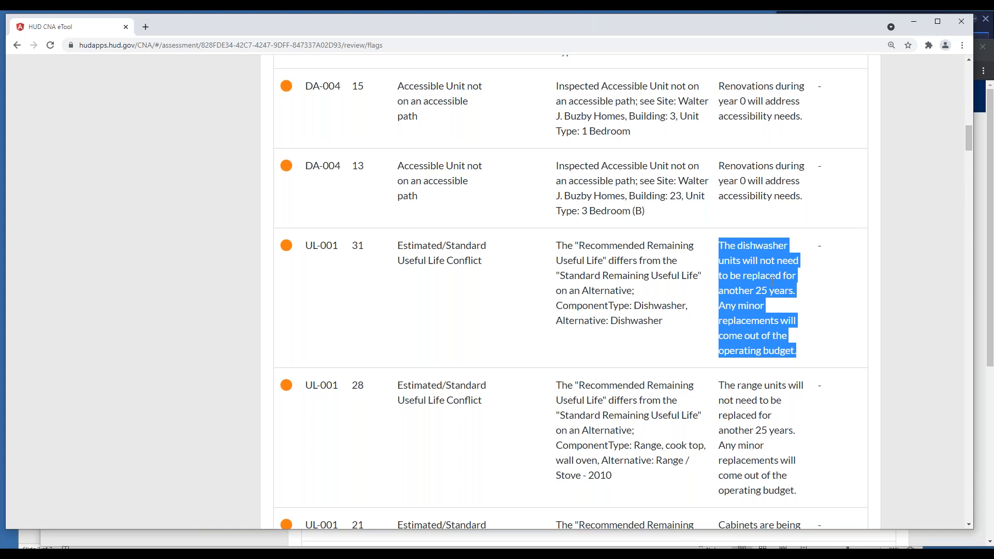
# Leave the flags list and open the Repair Replace Decisions section of the submitted CNA
pyautogui.scroll(1, 772, 280)
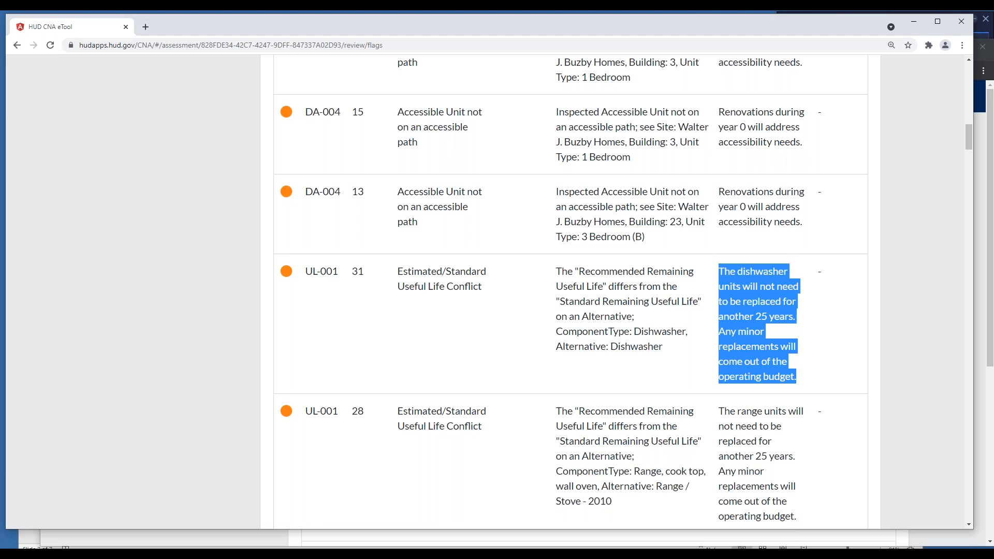
pyautogui.scroll(10, 777, 280)
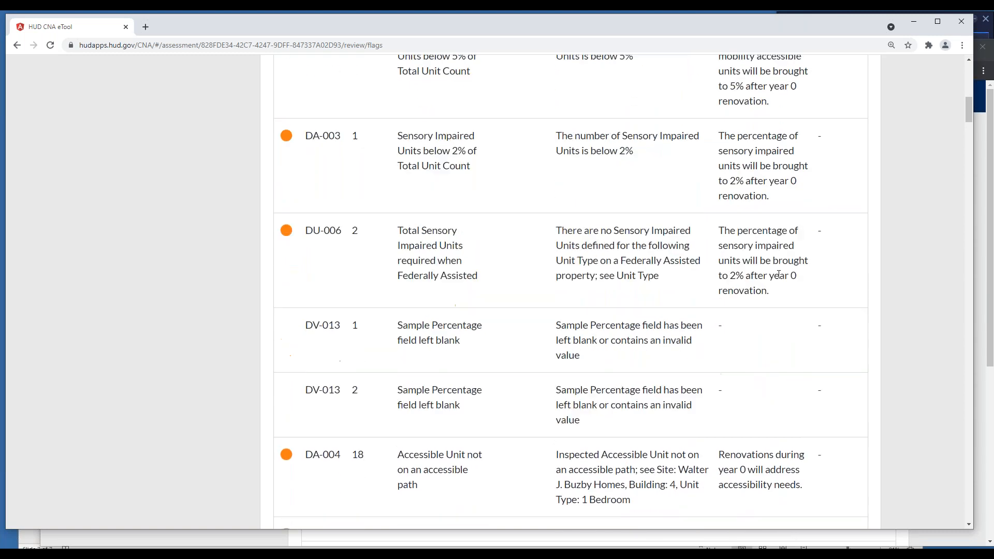
pyautogui.scroll(4, 778, 274)
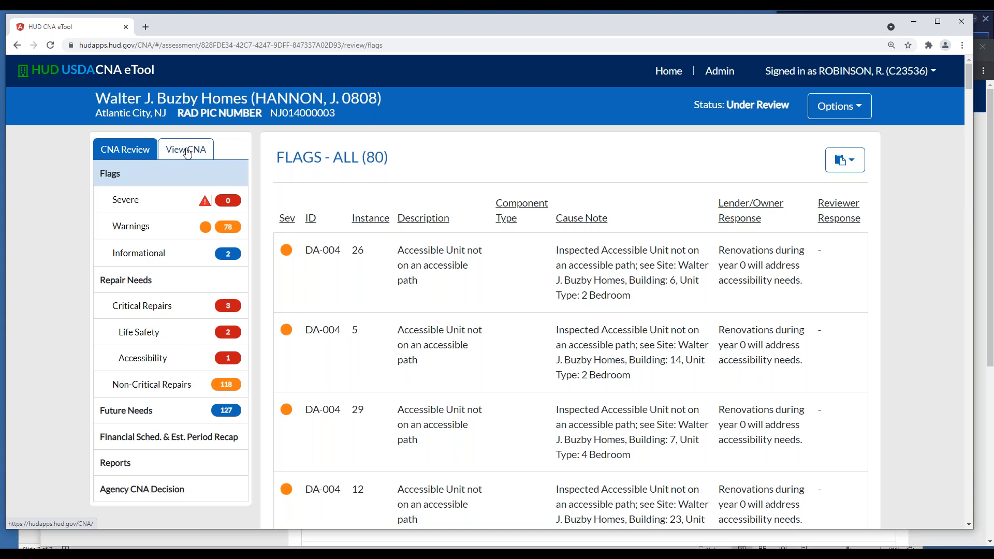
pyautogui.scroll(-1, 422, 230)
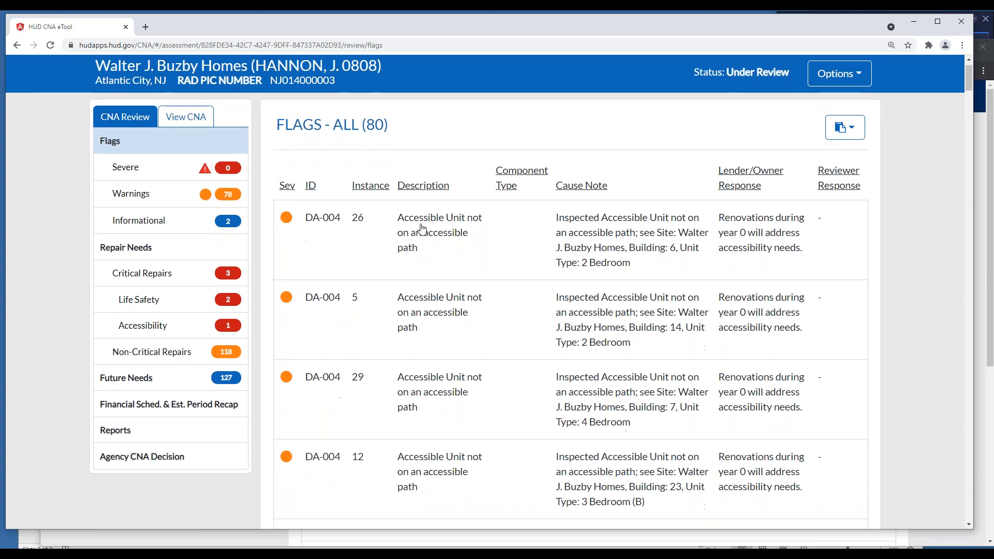
pyautogui.scroll(-1, 422, 230)
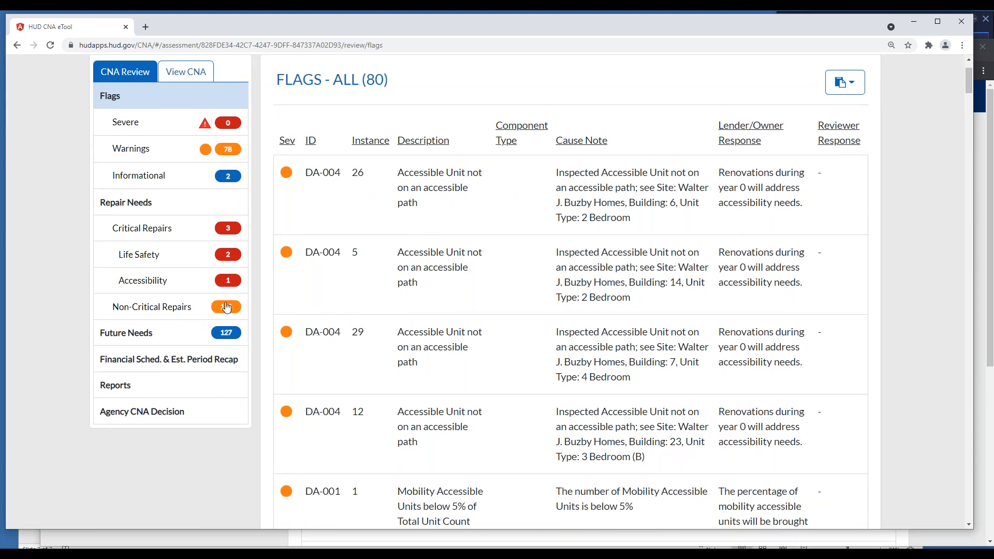
pyautogui.scroll(2, 320, 311)
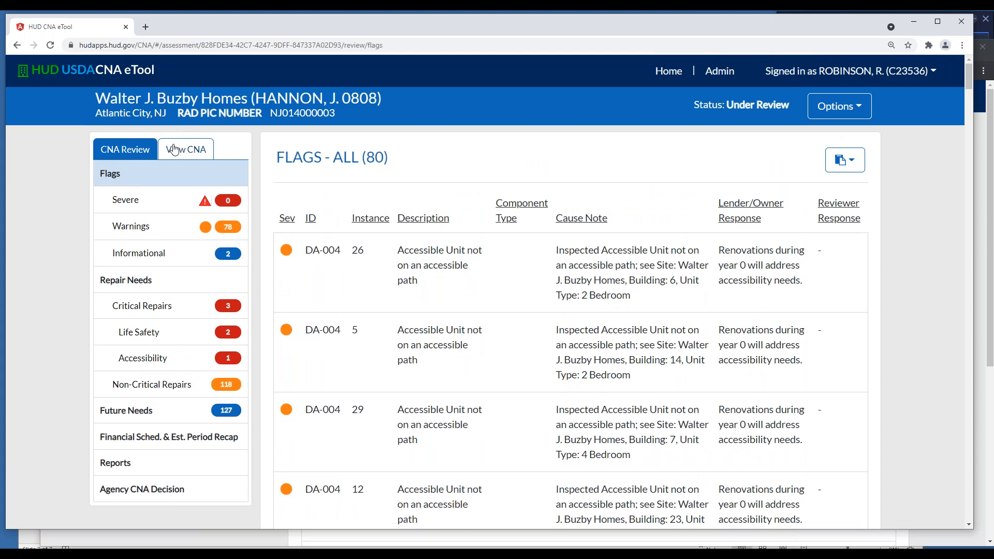
pyautogui.click(186, 150)
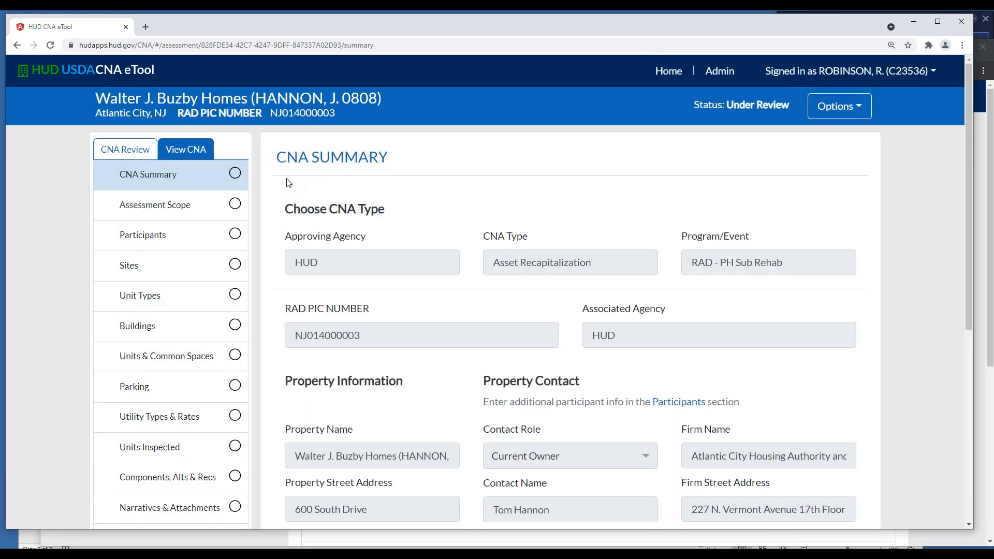
pyautogui.scroll(-3, 264, 186)
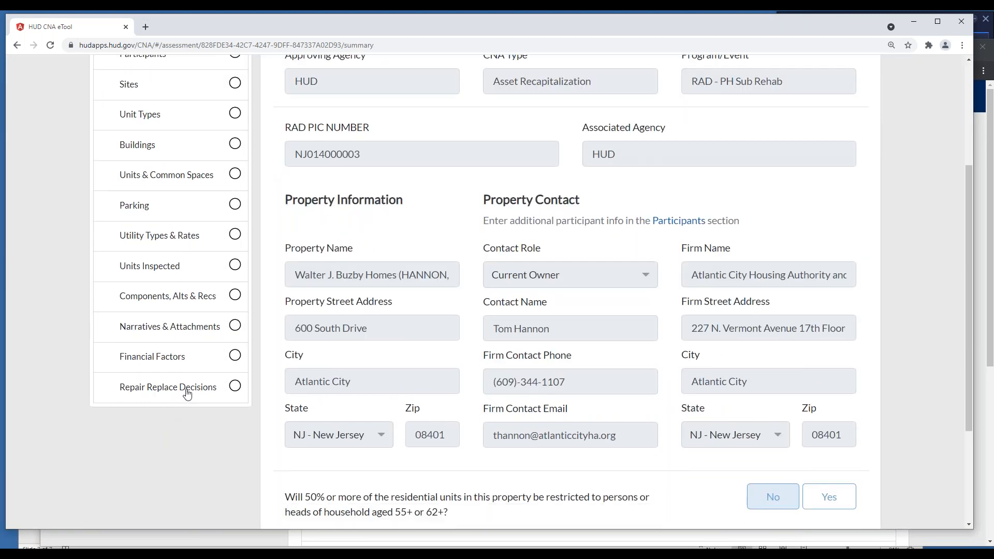
pyautogui.click(187, 391)
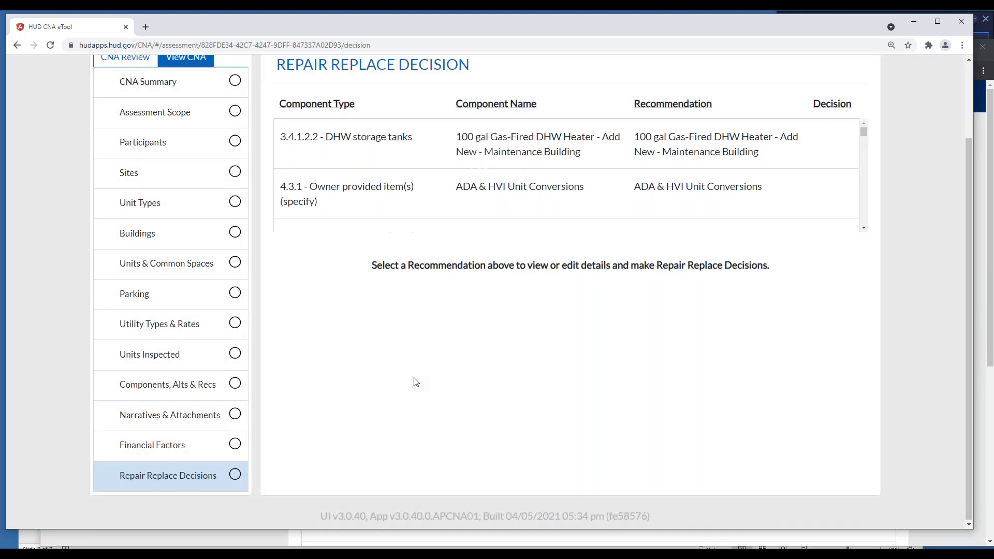
# Select the 100 gal Gas-Fired DHW Heater recommendation for the Maintenance Building and examine its decision details
pyautogui.click(359, 144)
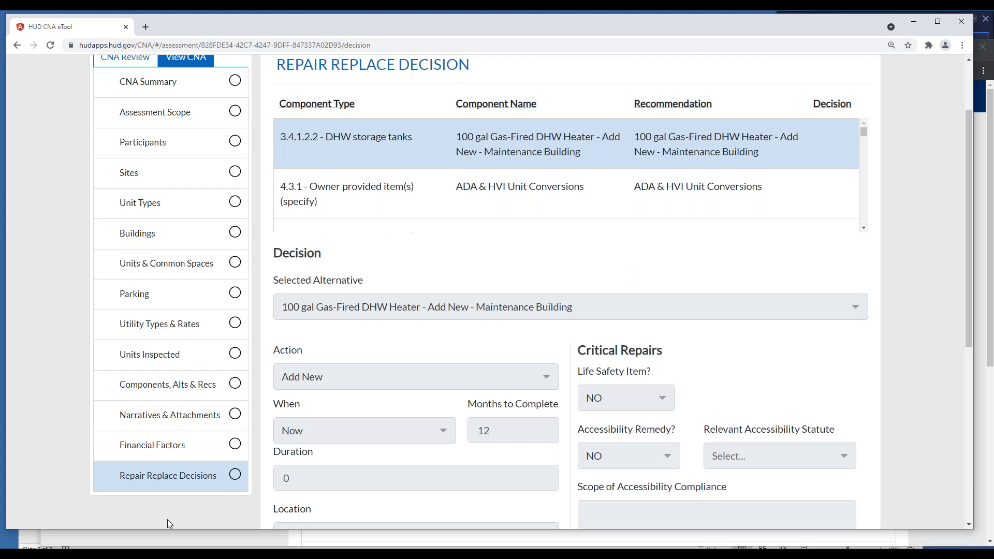
pyautogui.scroll(-1, 614, 331)
pyautogui.scroll(-5, 615, 331)
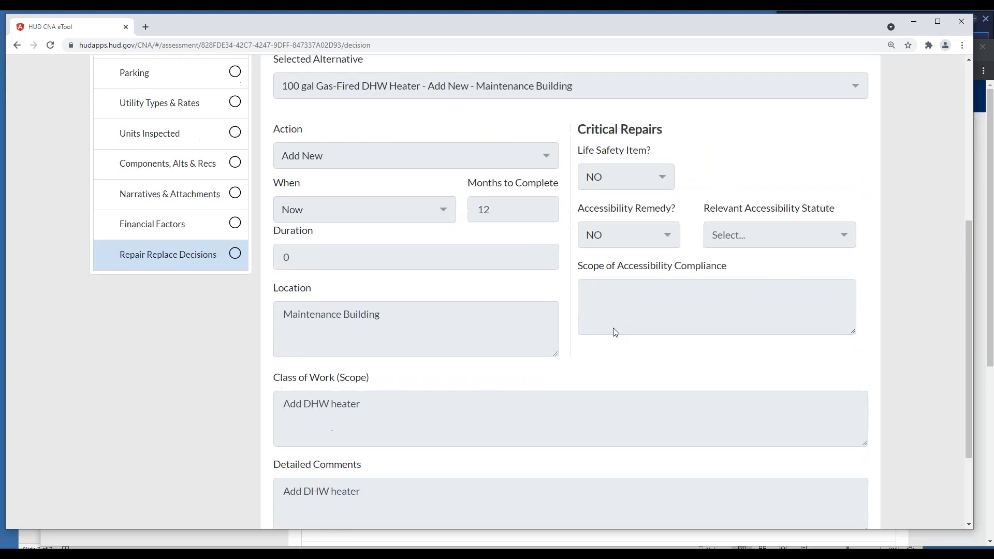
pyautogui.scroll(6, 615, 331)
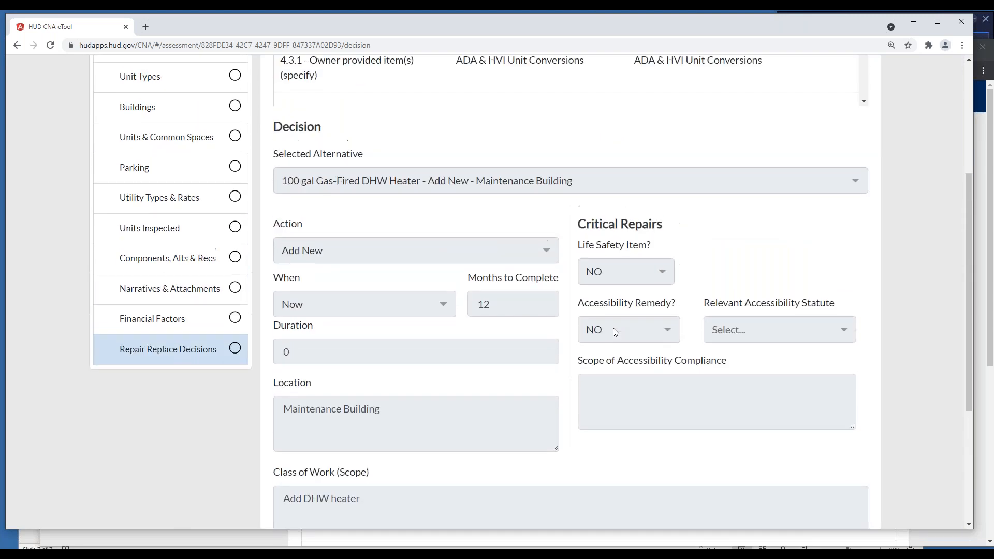
pyautogui.scroll(1, 613, 328)
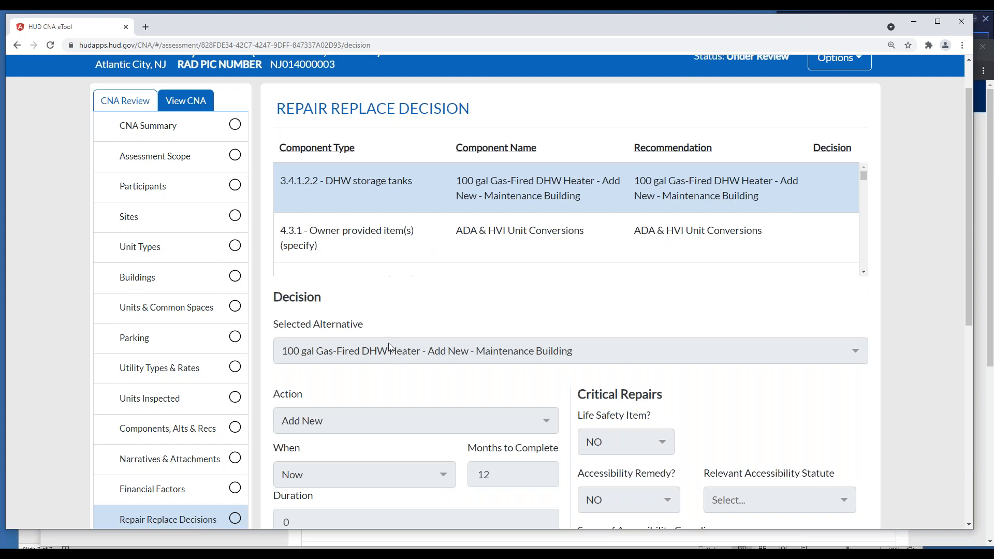
pyautogui.scroll(-1, 542, 339)
pyautogui.scroll(-2, 544, 342)
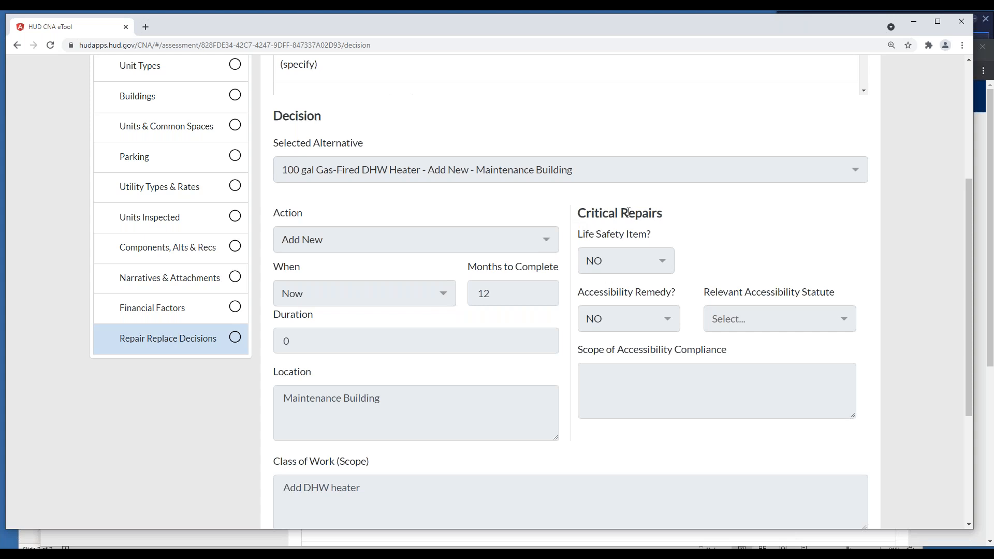
pyautogui.scroll(5, 653, 219)
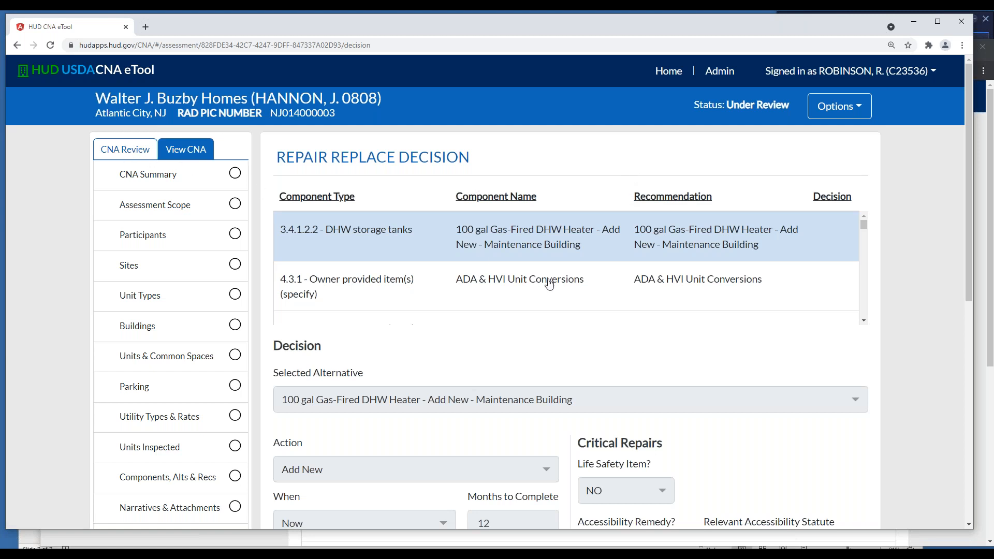
pyautogui.scroll(-1, 549, 284)
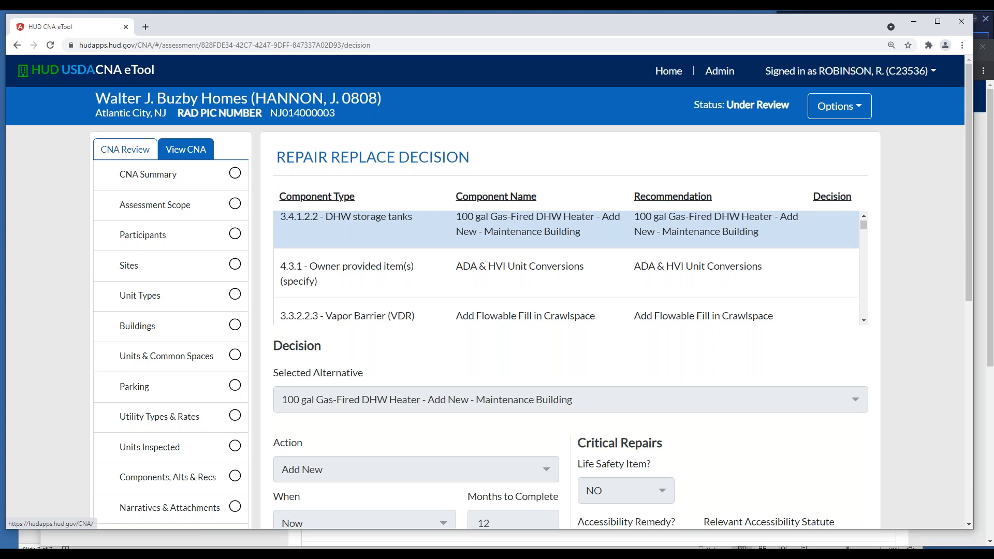
# Return to the CNA review and open its Non-Critical Repairs to view the repair needs
pyautogui.click(136, 150)
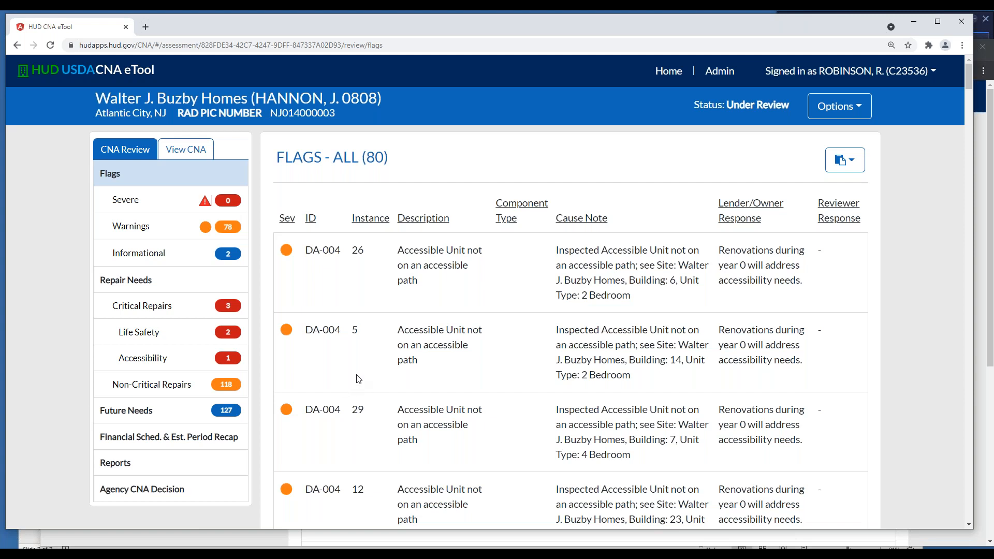
pyautogui.click(226, 387)
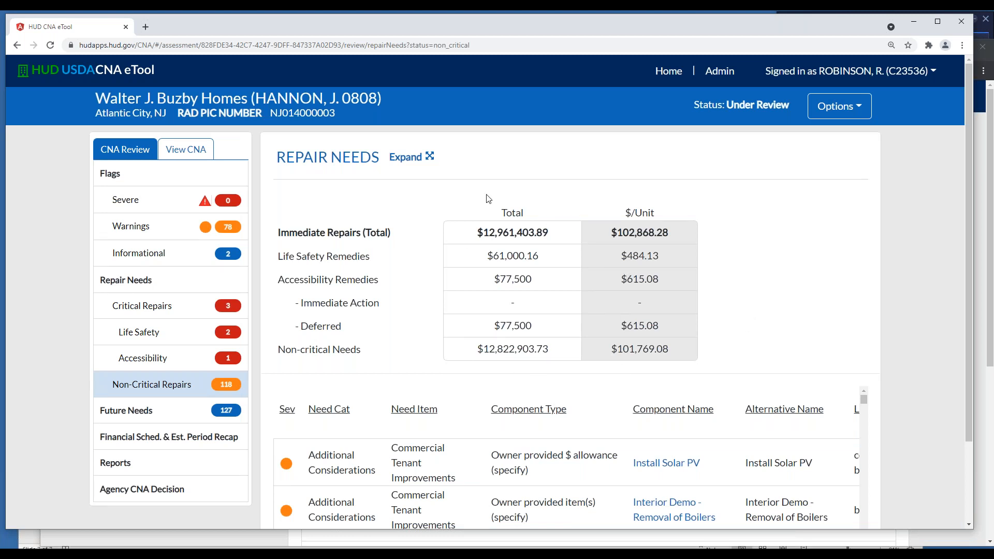
pyautogui.scroll(-1, 853, 292)
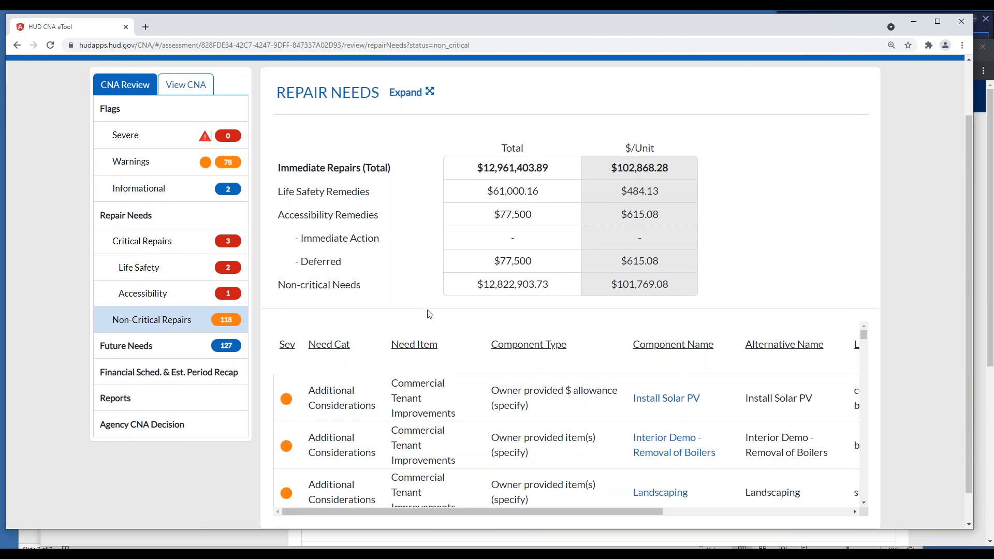
# Browse the non-critical repair items and highlight the Life Safety Remedies total in the repair needs summary
pyautogui.moveTo(626, 515); pyautogui.dragTo(522, 494)
pyautogui.scroll(-2, 573, 432)
pyautogui.scroll(-3, 573, 432)
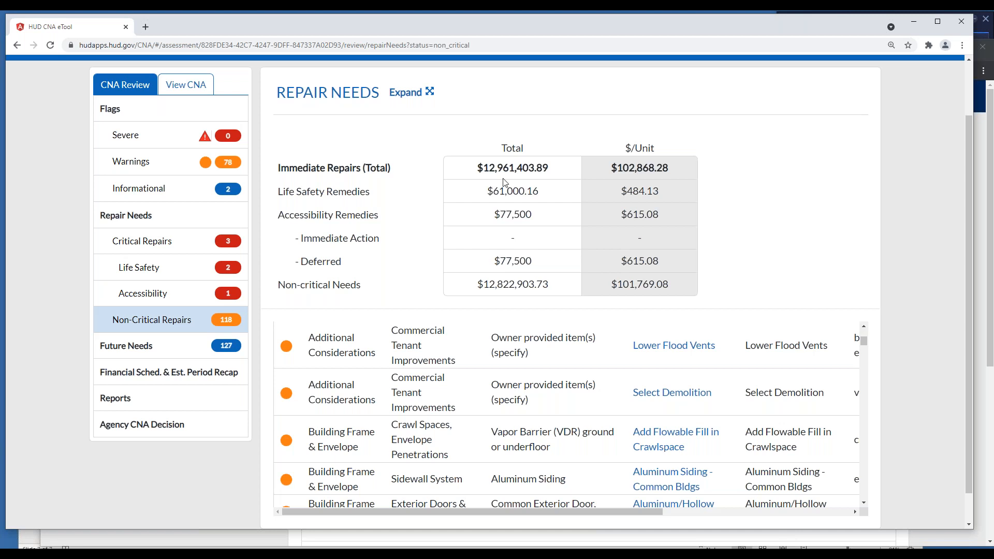
pyautogui.moveTo(487, 191); pyautogui.dragTo(554, 200)
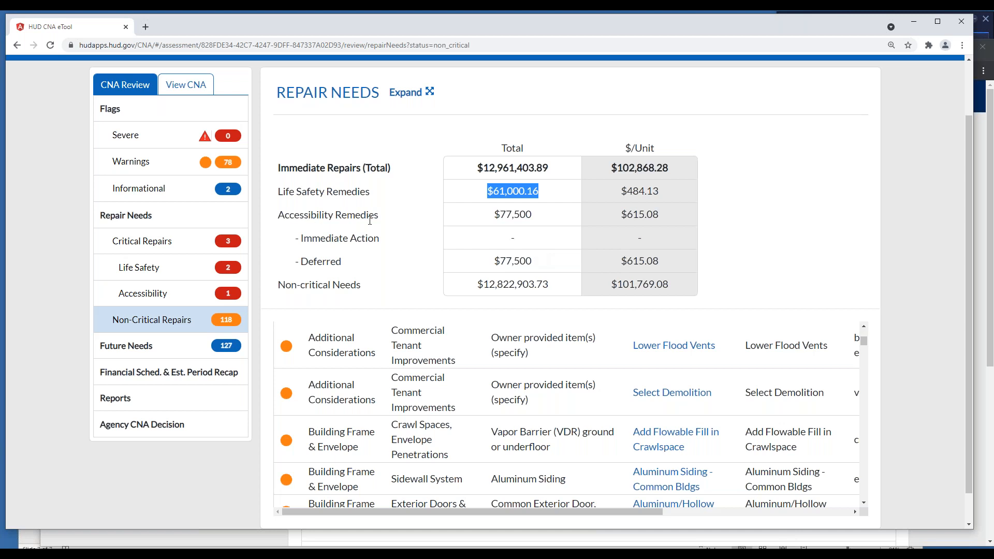
# Open the Critical Repairs list and examine its accessibility and life safety items below the repair needs summary
pyautogui.scroll(-1, 371, 222)
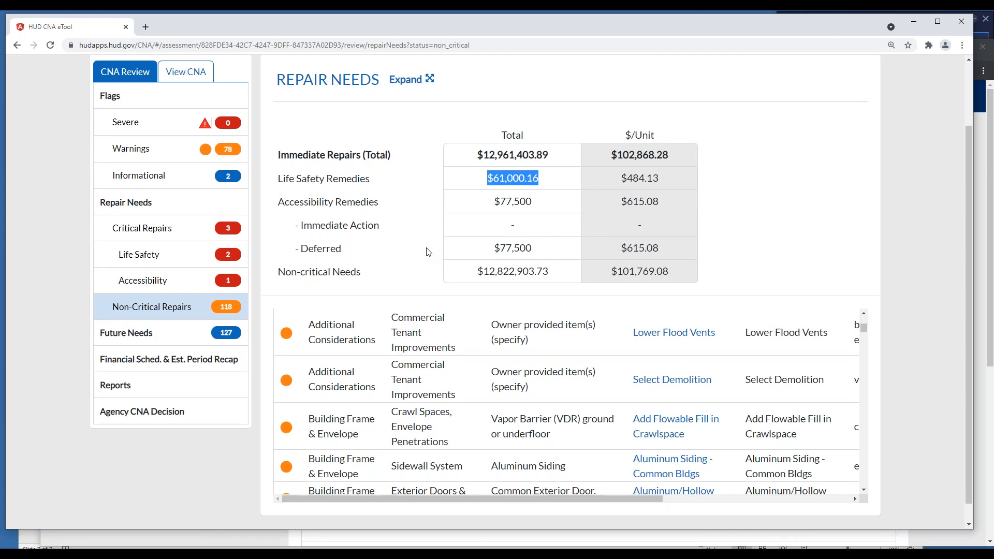
pyautogui.click(224, 234)
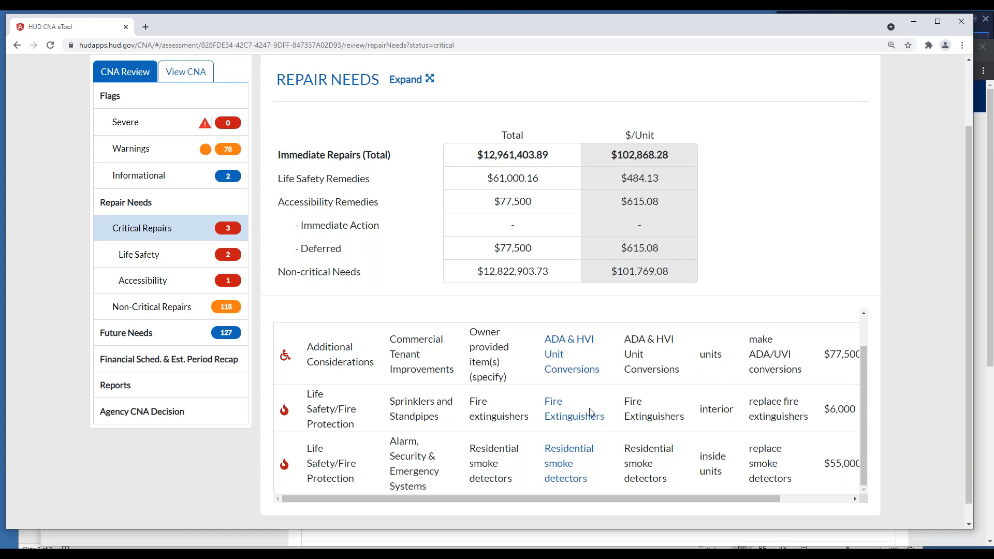
pyautogui.scroll(-2, 585, 362)
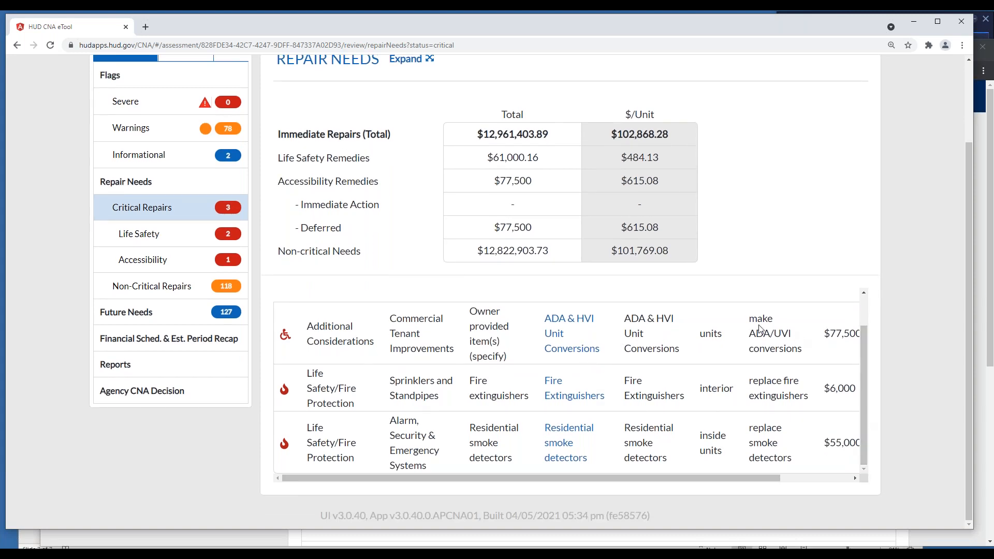
pyautogui.scroll(1, 778, 330)
pyautogui.scroll(-1, 777, 330)
pyautogui.scroll(1, 777, 330)
pyautogui.scroll(1, 570, 380)
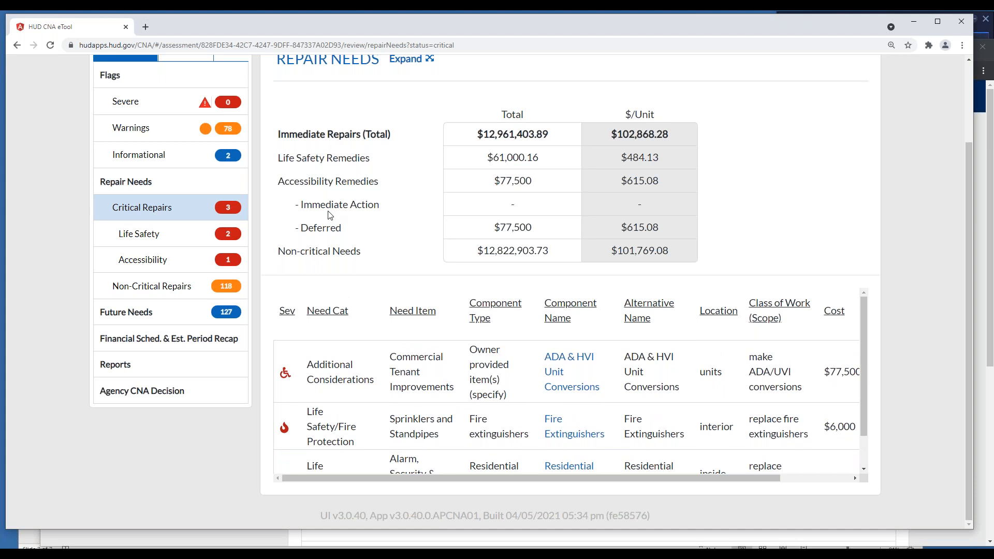
# Open Future Needs and examine the inflated and uninflated needs totals from the first years through the 20 Year Total
pyautogui.click(221, 312)
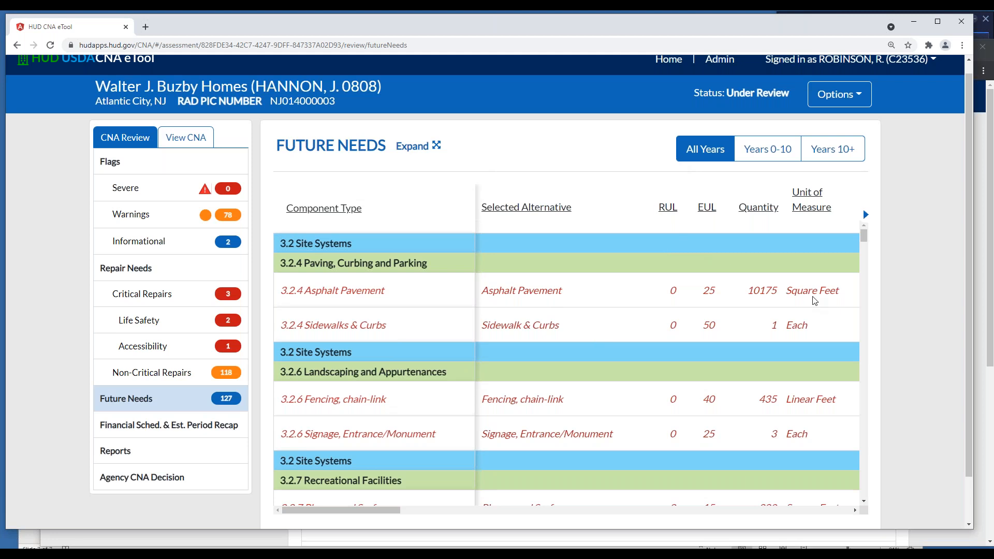
pyautogui.moveTo(864, 235); pyautogui.dragTo(872, 502)
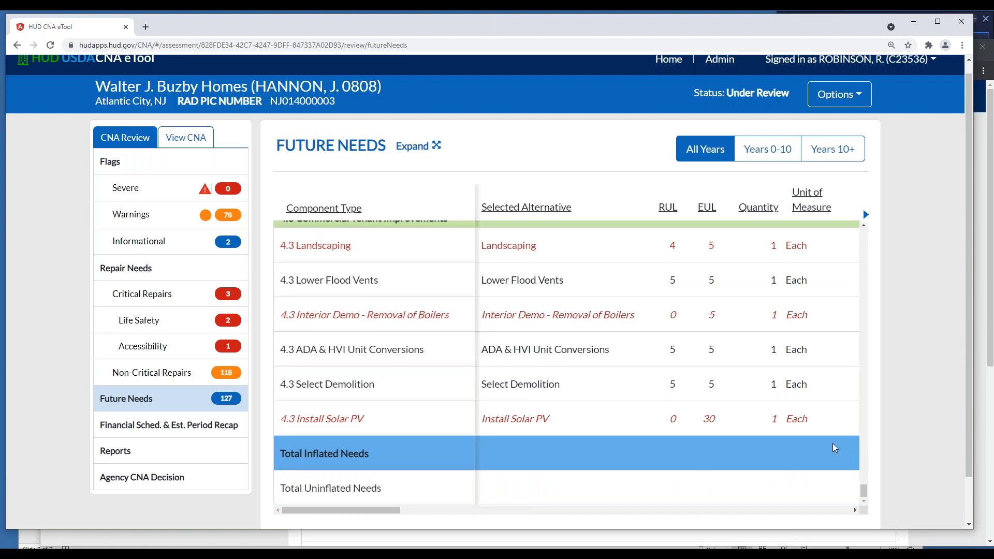
pyautogui.click(854, 510)
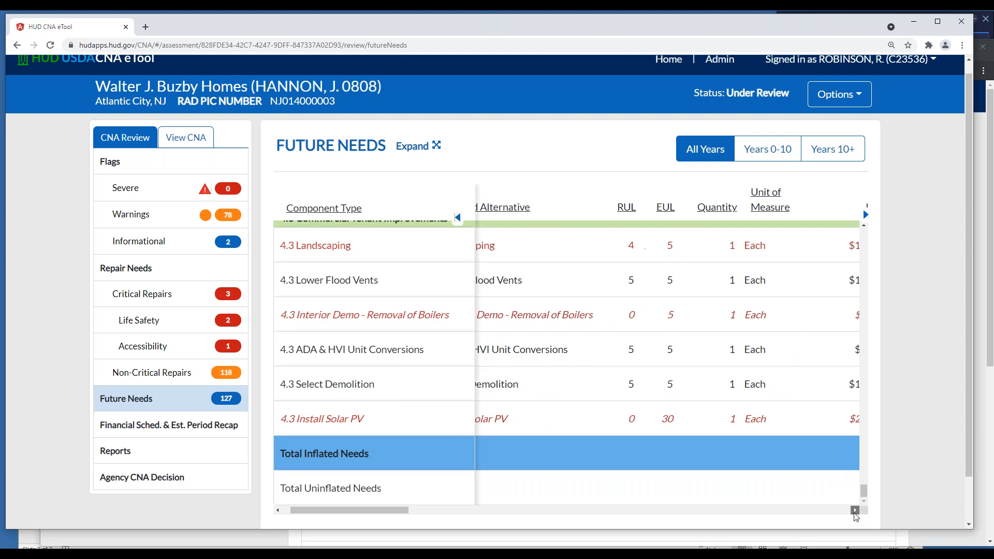
pyautogui.click(854, 511)
pyautogui.click(855, 511)
pyautogui.click(854, 511)
pyautogui.click(854, 511)
pyautogui.click(854, 511)
pyautogui.click(854, 511)
pyautogui.click(855, 511)
pyautogui.click(854, 511)
pyautogui.click(855, 511)
pyautogui.click(855, 510)
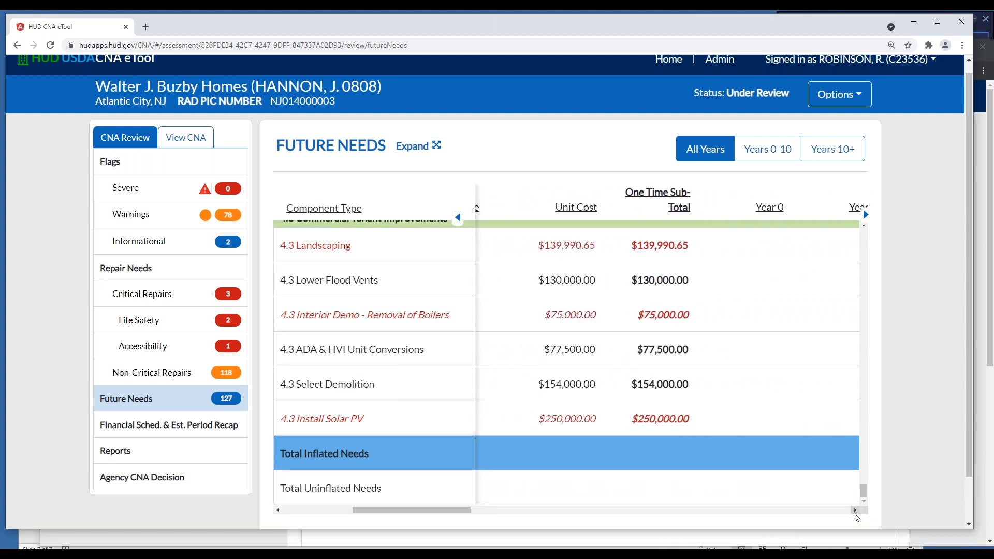
pyautogui.click(854, 511)
pyautogui.click(855, 510)
pyautogui.click(855, 511)
pyautogui.click(854, 511)
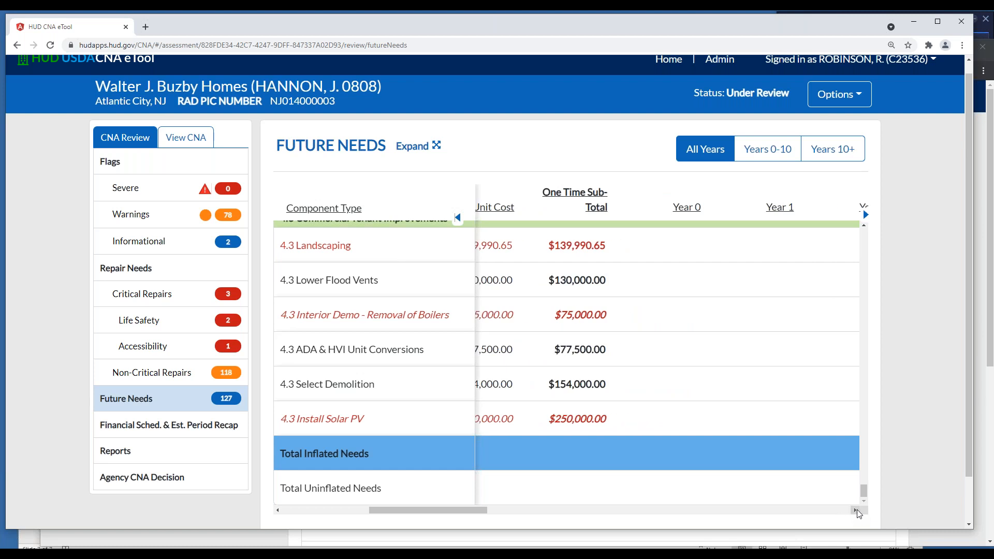
pyautogui.click(855, 511)
pyautogui.click(855, 511)
pyautogui.click(855, 511)
pyautogui.click(855, 510)
pyautogui.click(855, 511)
pyautogui.click(855, 511)
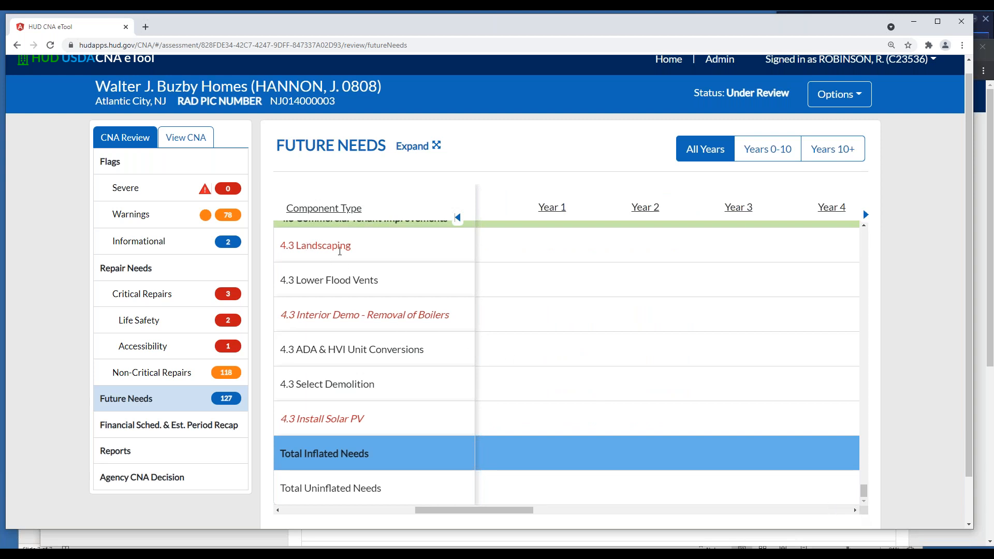
pyautogui.click(855, 511)
pyautogui.click(856, 510)
pyautogui.click(855, 511)
pyautogui.click(855, 511)
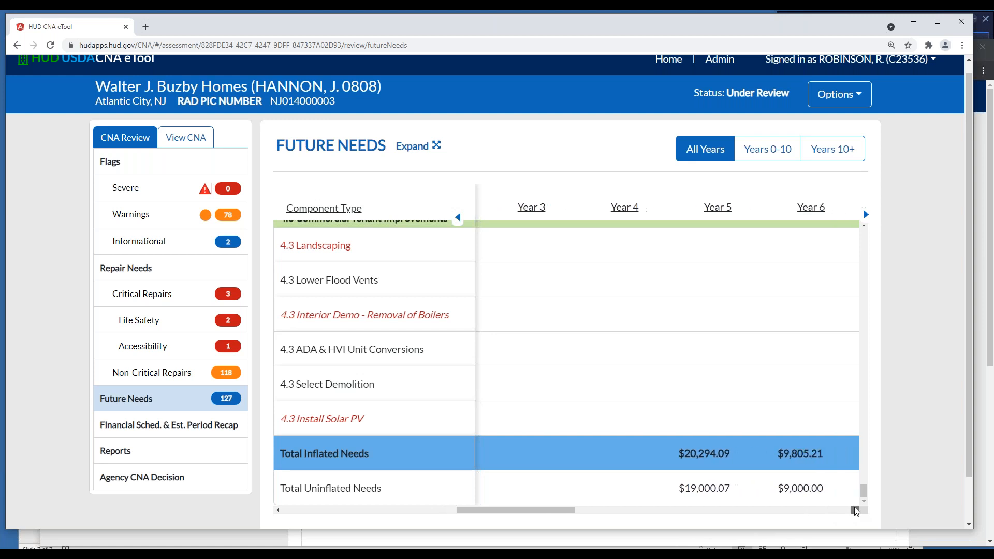
pyautogui.click(855, 511)
pyautogui.click(855, 511)
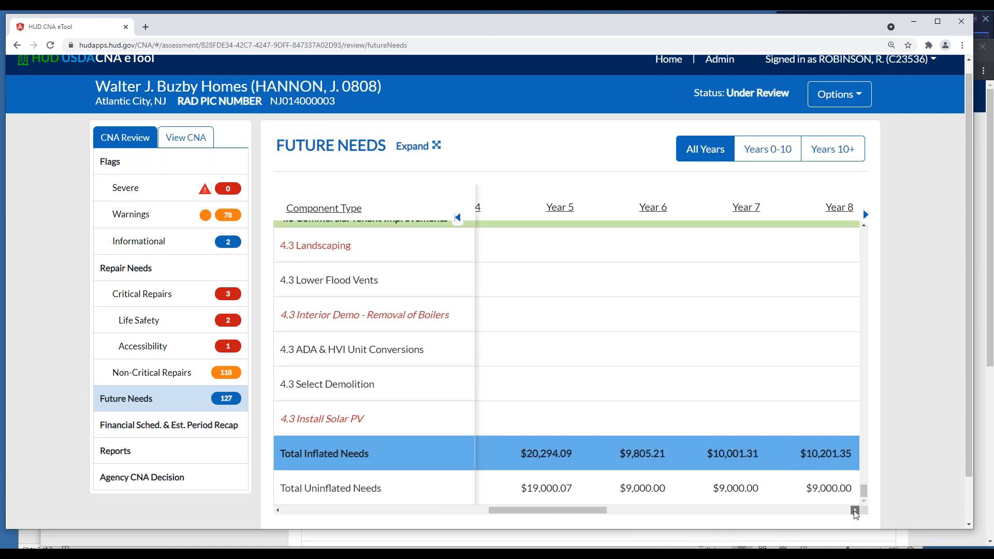
pyautogui.click(855, 511)
pyautogui.click(855, 511)
pyautogui.click(855, 511)
pyautogui.click(855, 511)
pyautogui.click(855, 511)
pyautogui.click(855, 511)
pyautogui.click(855, 511)
pyautogui.click(855, 510)
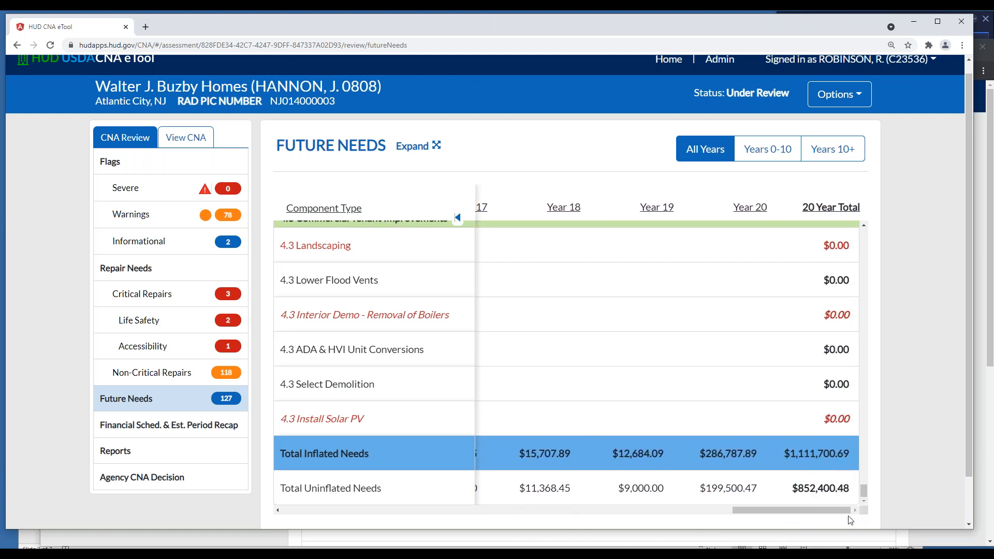
# Examine the 20 Year Total amounts of individual components, back up to the Site Systems and Recreational Facilities rows
pyautogui.click(865, 242)
pyautogui.click(866, 242)
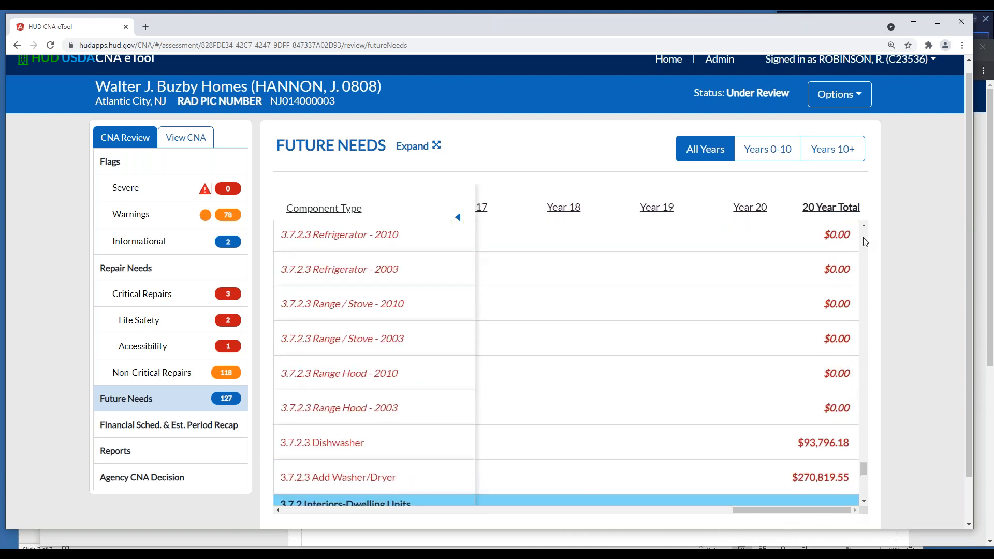
pyautogui.moveTo(864, 468); pyautogui.dragTo(883, 222)
pyautogui.scroll(-3, 807, 324)
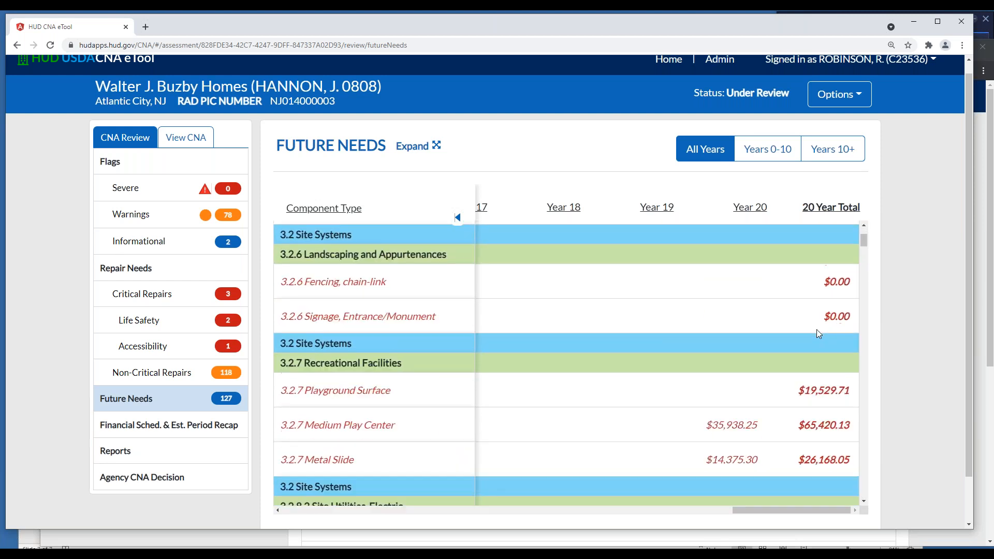
pyautogui.scroll(-3, 817, 330)
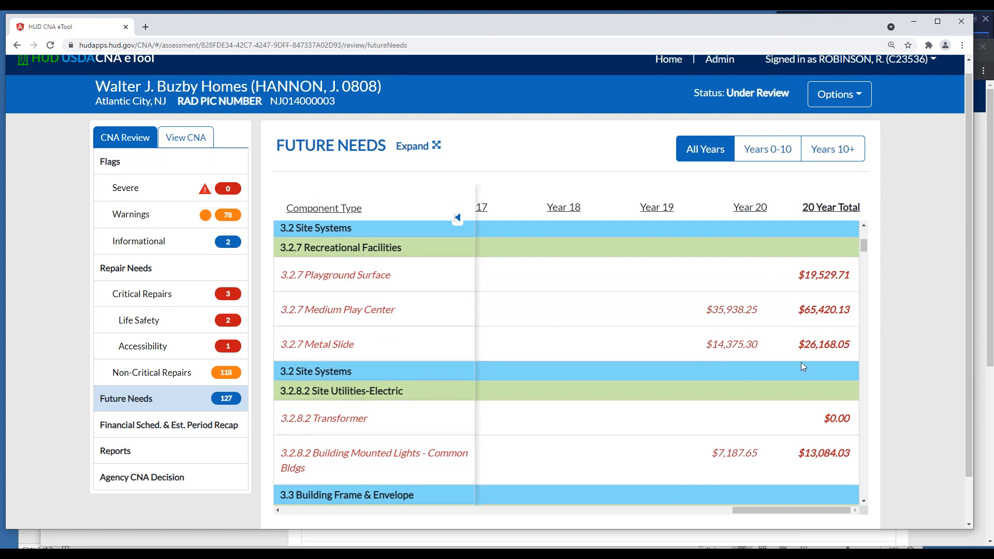
# Trace the Recreational Facilities costs from unit cost across the years and highlight the Playground Surface amount in Year 15
pyautogui.moveTo(803, 509); pyautogui.dragTo(423, 503)
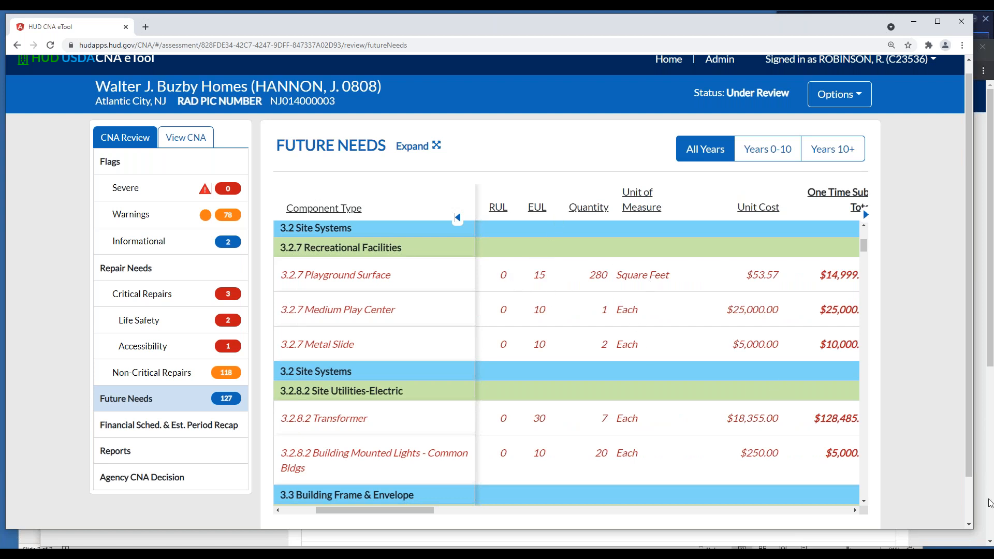
pyautogui.click(855, 511)
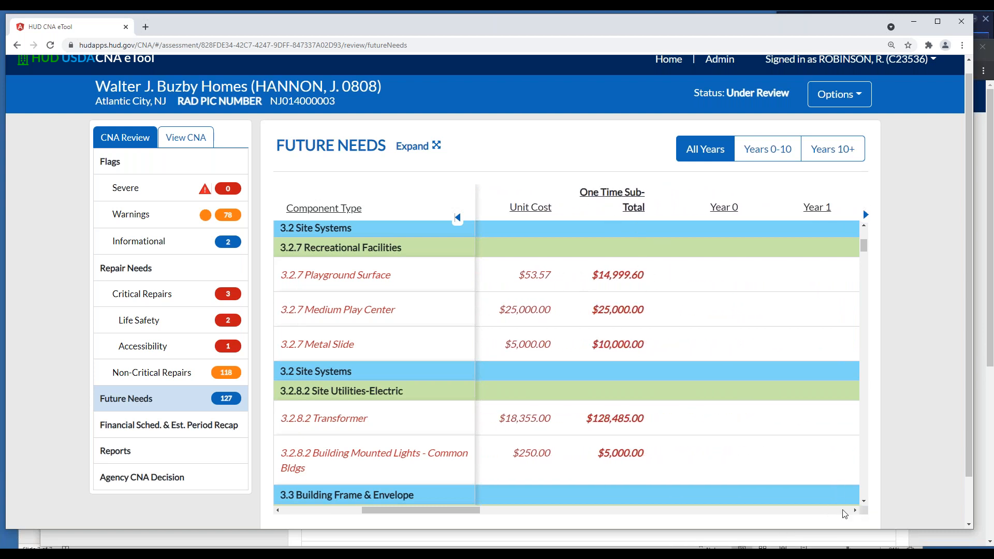
pyautogui.click(847, 510)
pyautogui.click(847, 510)
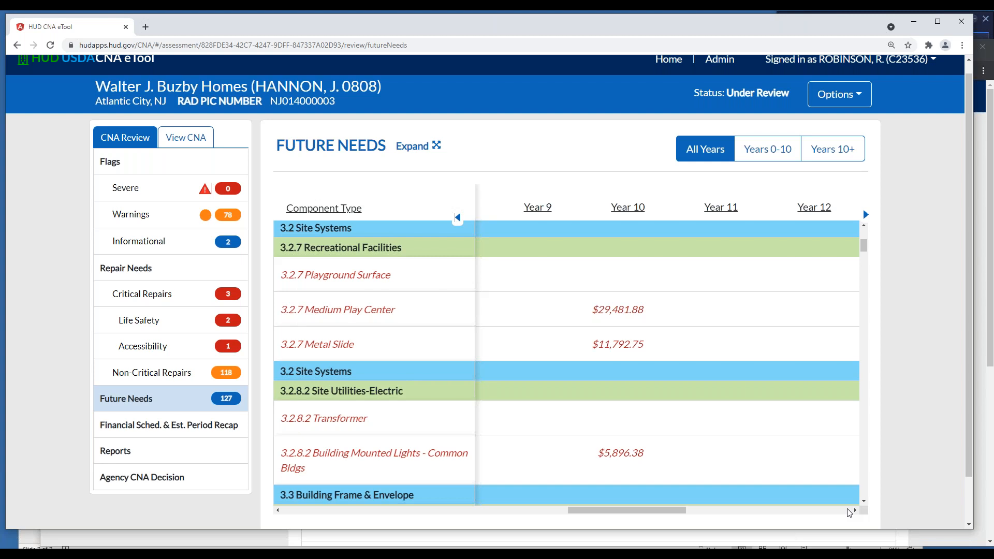
pyautogui.click(848, 510)
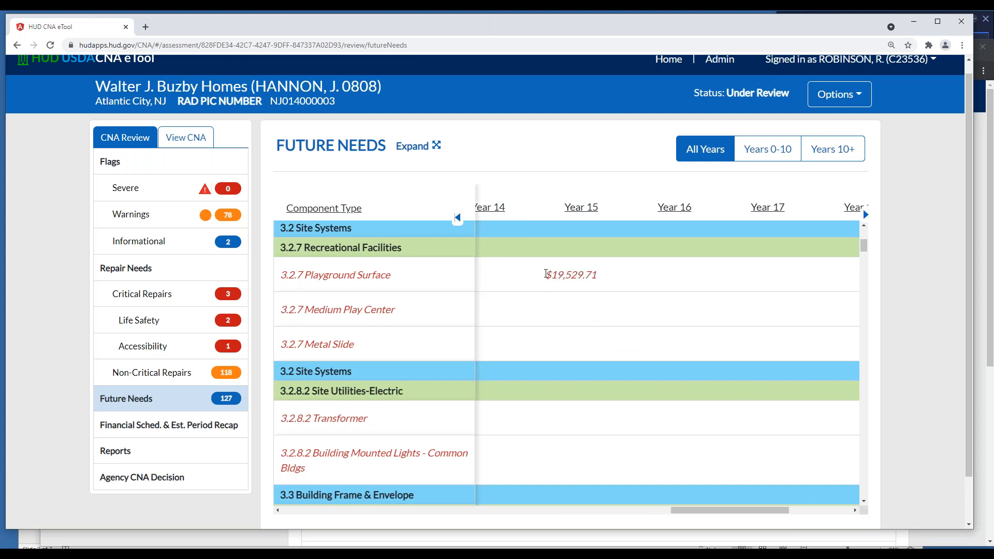
pyautogui.moveTo(546, 274); pyautogui.dragTo(598, 275)
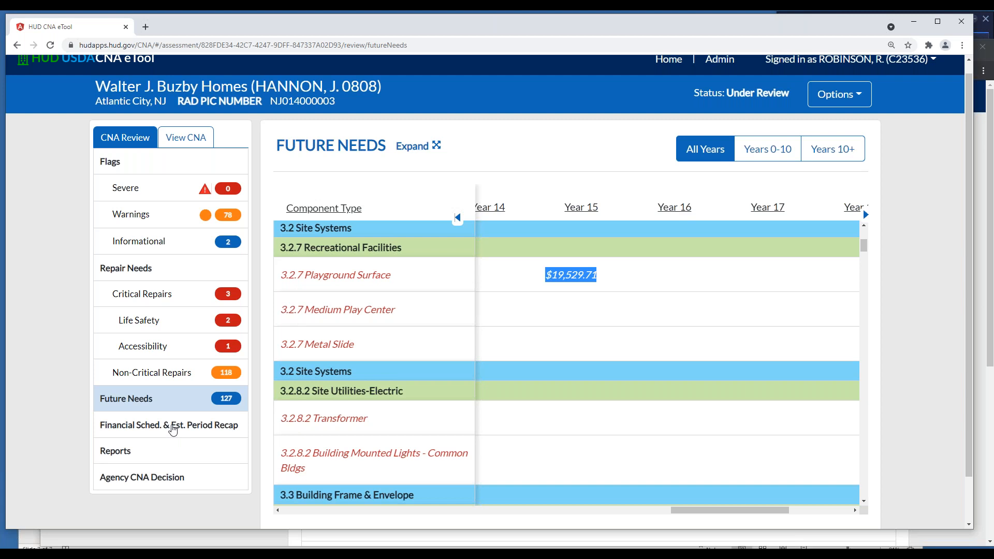
# Open the Financial Schedule and examine its yearly balances, deposits and withdrawals from Year 01 through Year 16, ending back at Year 01
pyautogui.click(171, 429)
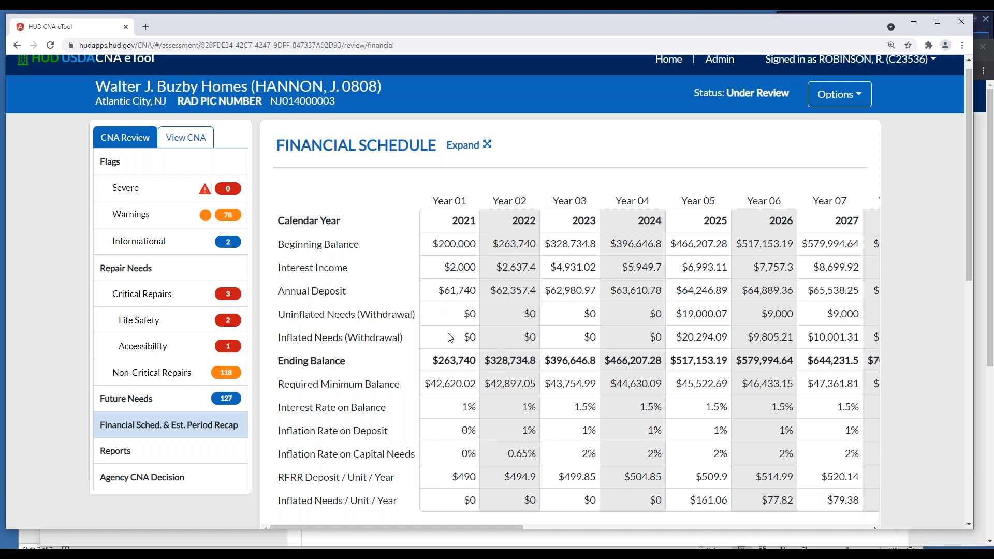
pyautogui.click(877, 527)
pyautogui.click(877, 527)
pyautogui.click(876, 526)
pyautogui.click(876, 527)
pyautogui.click(876, 527)
pyautogui.click(875, 527)
pyautogui.click(876, 527)
pyautogui.click(876, 527)
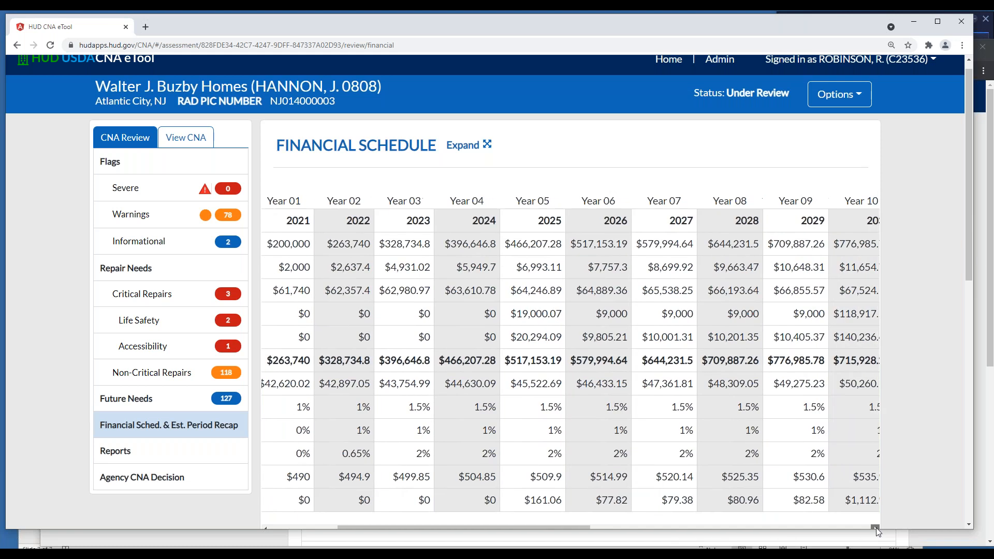
pyautogui.click(876, 527)
pyautogui.click(876, 527)
pyautogui.click(876, 527)
pyautogui.click(876, 526)
pyautogui.click(876, 527)
pyautogui.click(876, 527)
pyautogui.click(876, 527)
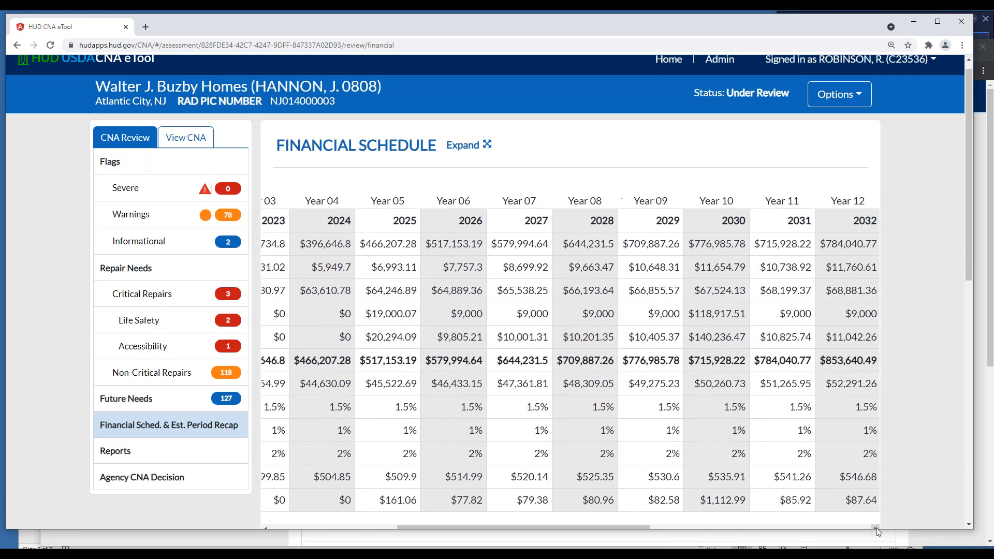
pyautogui.click(876, 527)
pyautogui.click(876, 527)
pyautogui.click(876, 527)
pyautogui.click(876, 527)
pyautogui.click(875, 526)
pyautogui.click(876, 527)
pyautogui.click(876, 527)
pyautogui.click(876, 527)
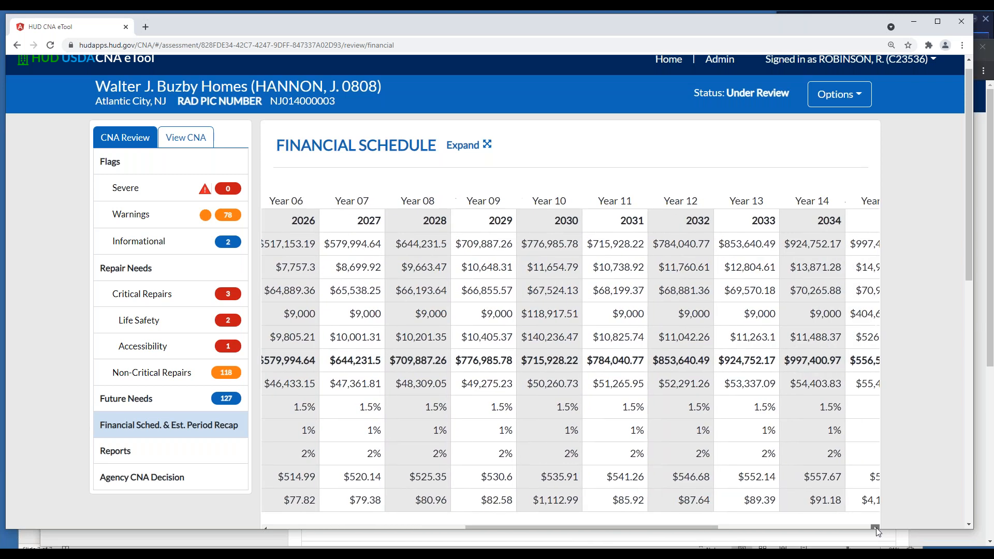
pyautogui.click(876, 527)
pyautogui.click(876, 526)
pyautogui.click(875, 526)
pyautogui.click(876, 527)
pyautogui.click(876, 526)
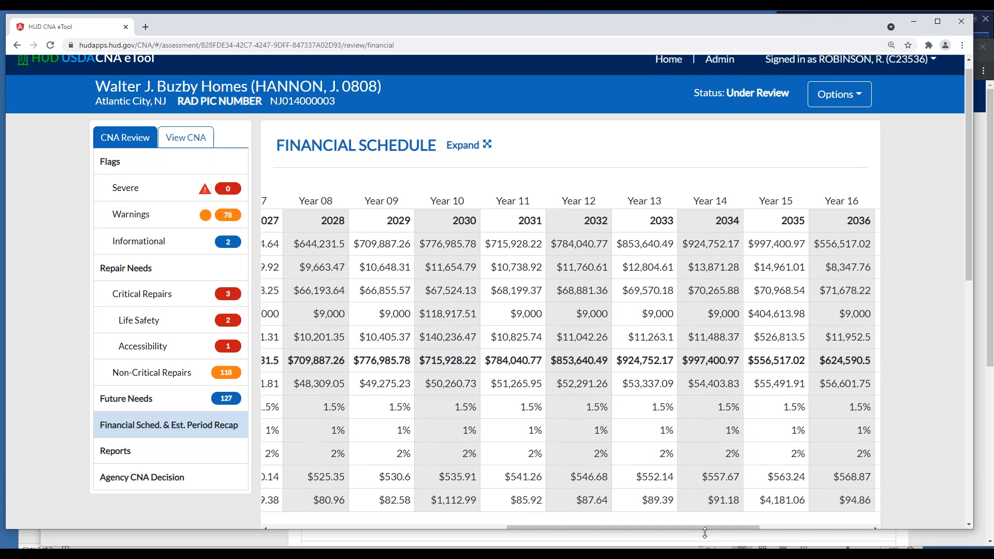
pyautogui.moveTo(699, 527); pyautogui.dragTo(452, 508)
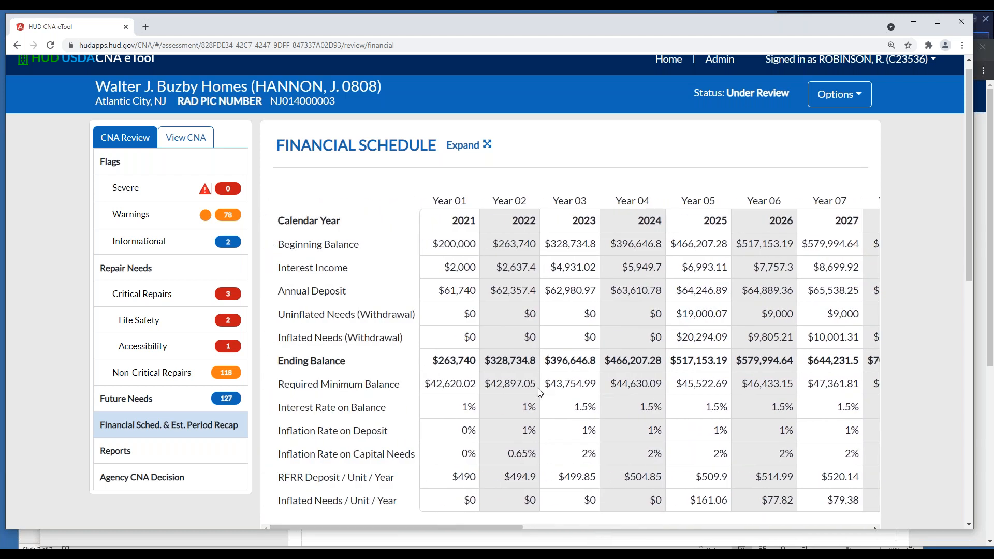
# Examine the Estimate Period Recap below the Financial Schedule, including its total deposits, future needs and lowest and highest balance figures
pyautogui.scroll(-8, 591, 364)
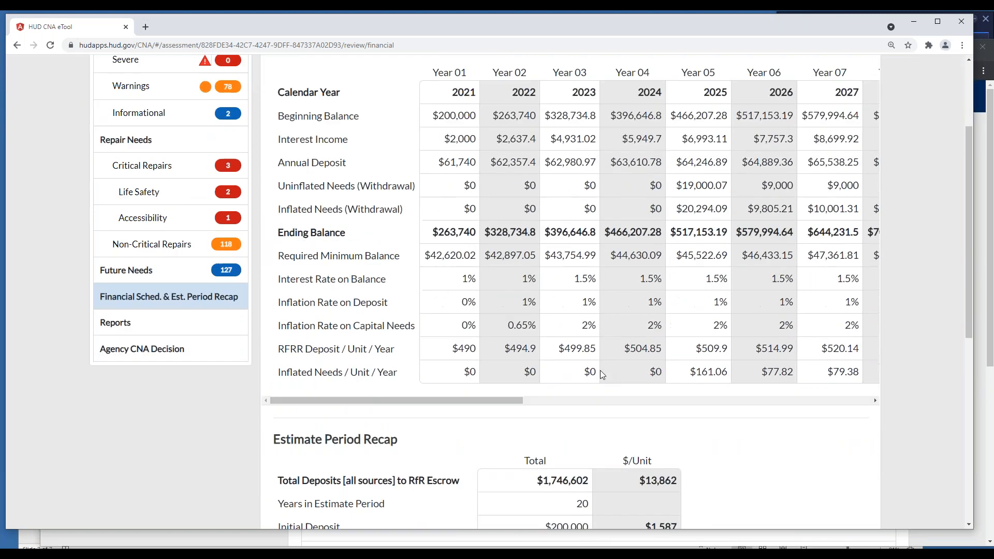
pyautogui.scroll(-2, 599, 371)
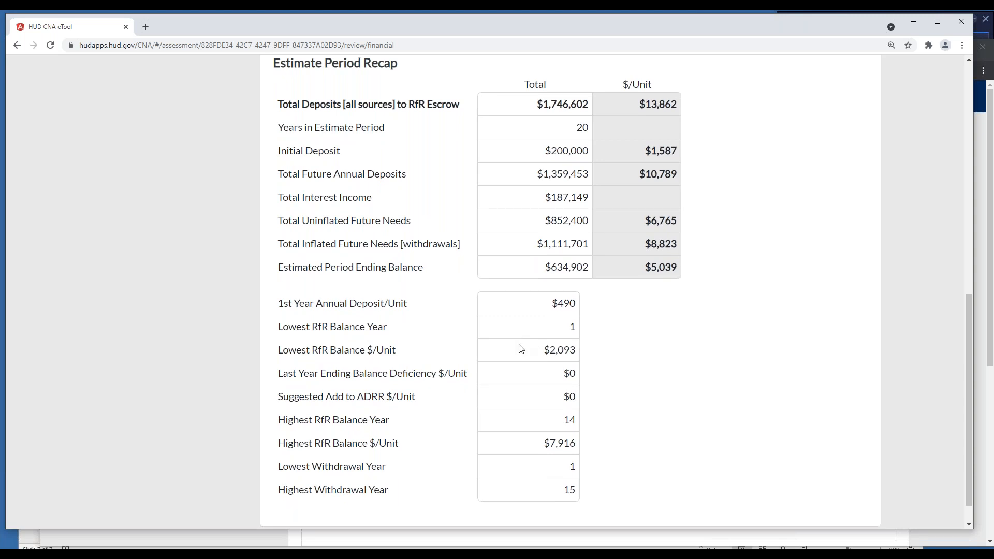
pyautogui.scroll(-1, 519, 347)
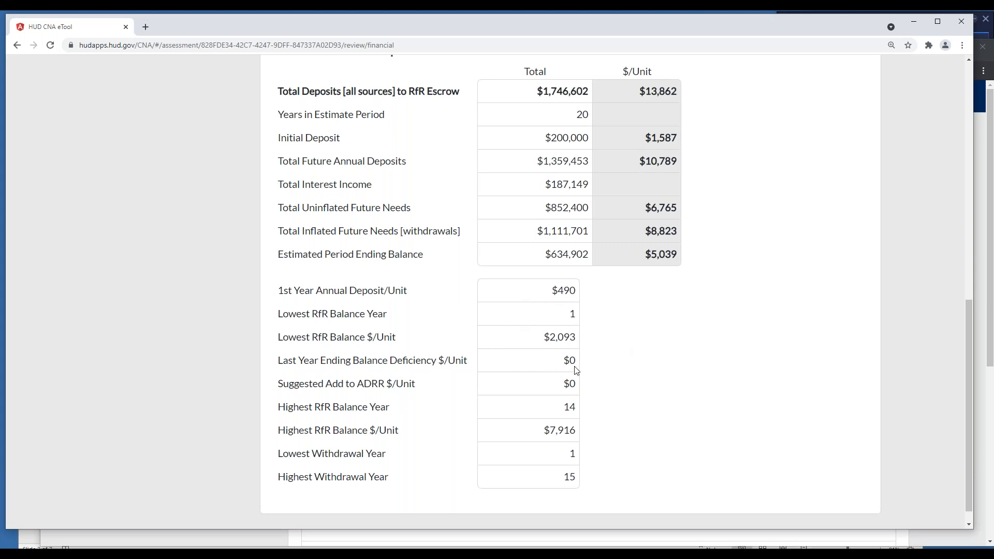
pyautogui.scroll(1, 624, 357)
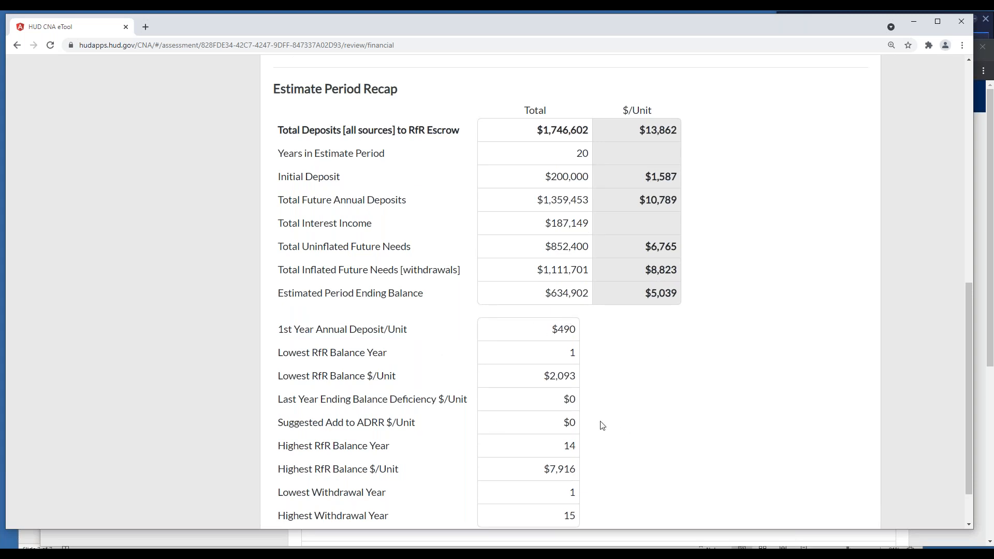
pyautogui.scroll(1, 602, 346)
pyautogui.scroll(5, 602, 345)
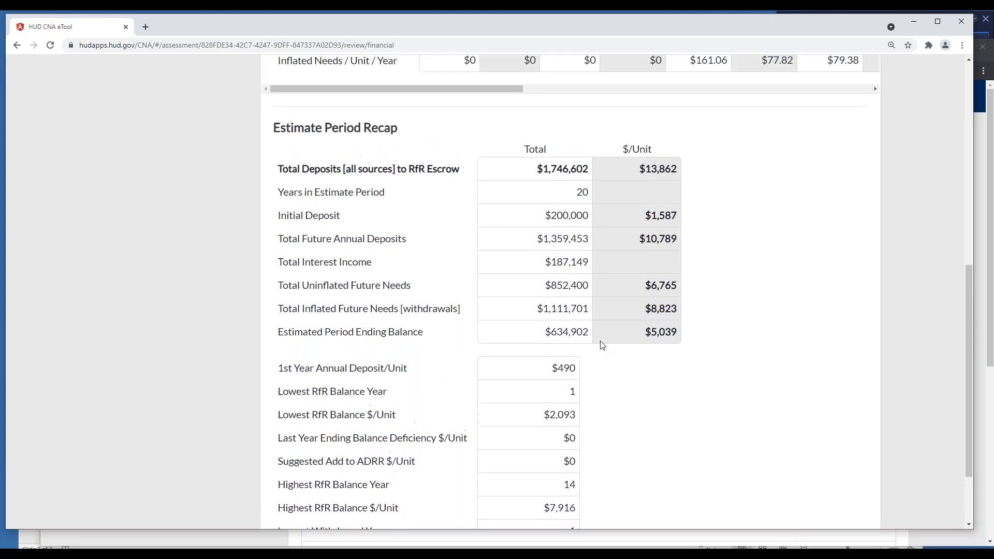
pyautogui.scroll(4, 602, 346)
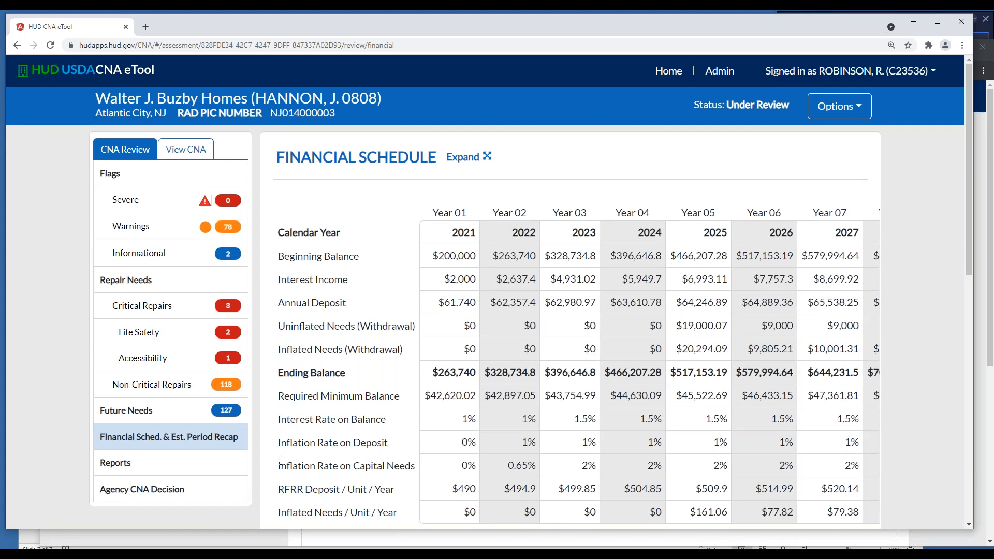
# Open the Agency CNA Decision section to view the Reviewer Comments area
pyautogui.click(176, 487)
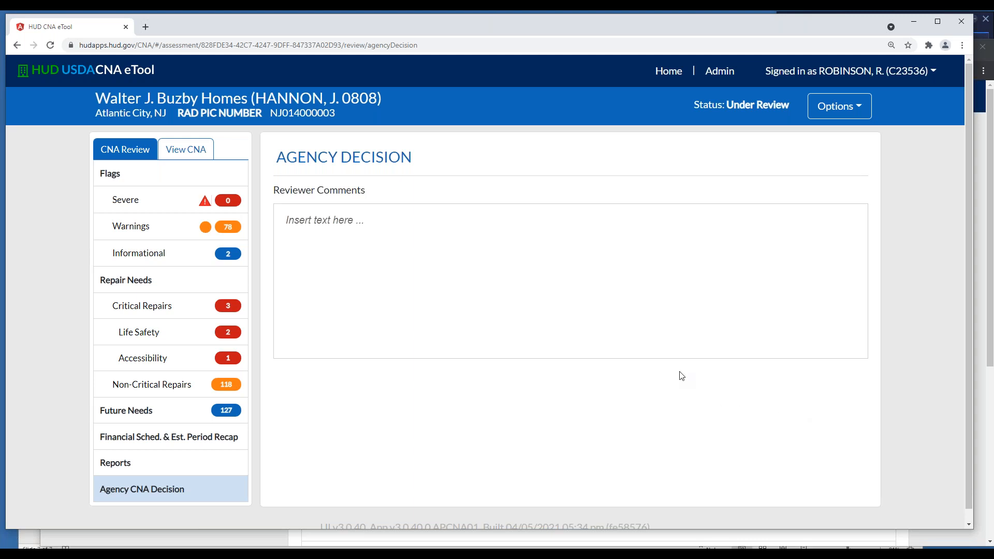
pyautogui.click(990, 48)
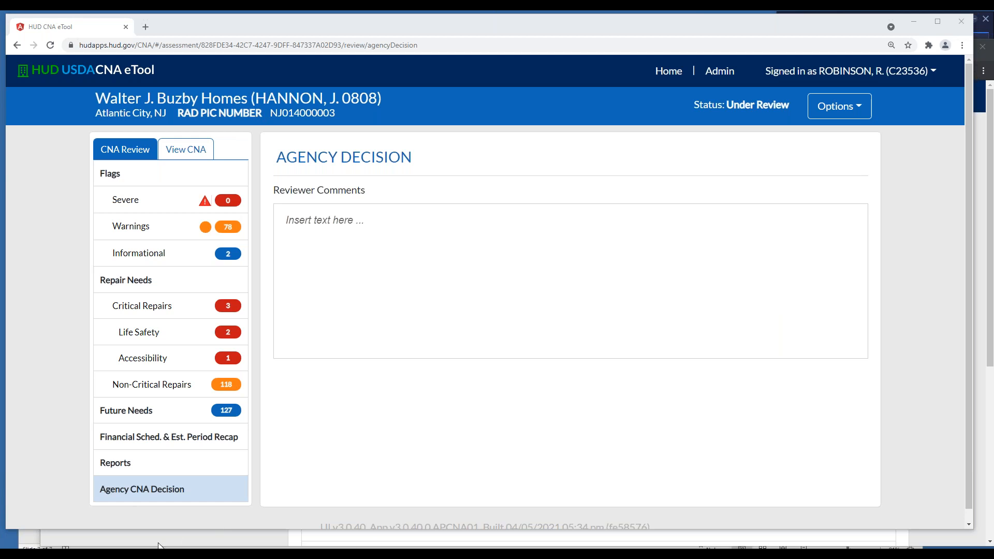
# Switch to the browser window with the CNA dashboard and open the Green Pasture assessment from the partner's desk list
pyautogui.click(70, 540)
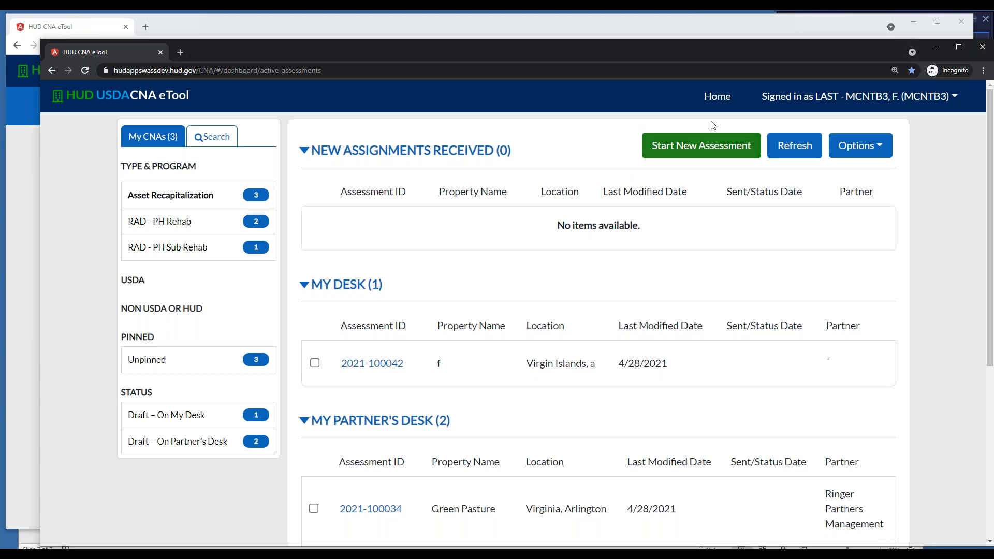
pyautogui.click(839, 51)
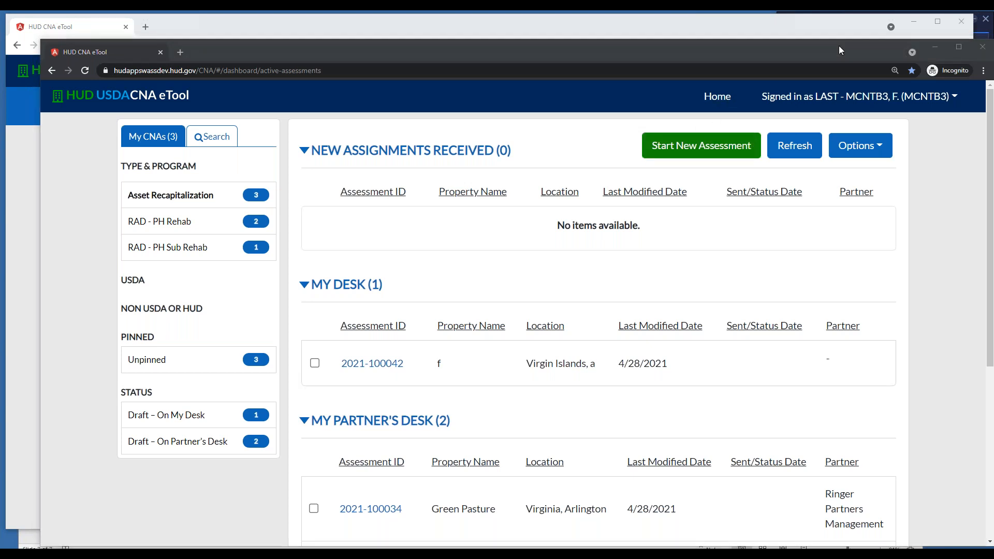
pyautogui.click(853, 147)
pyautogui.click(853, 147)
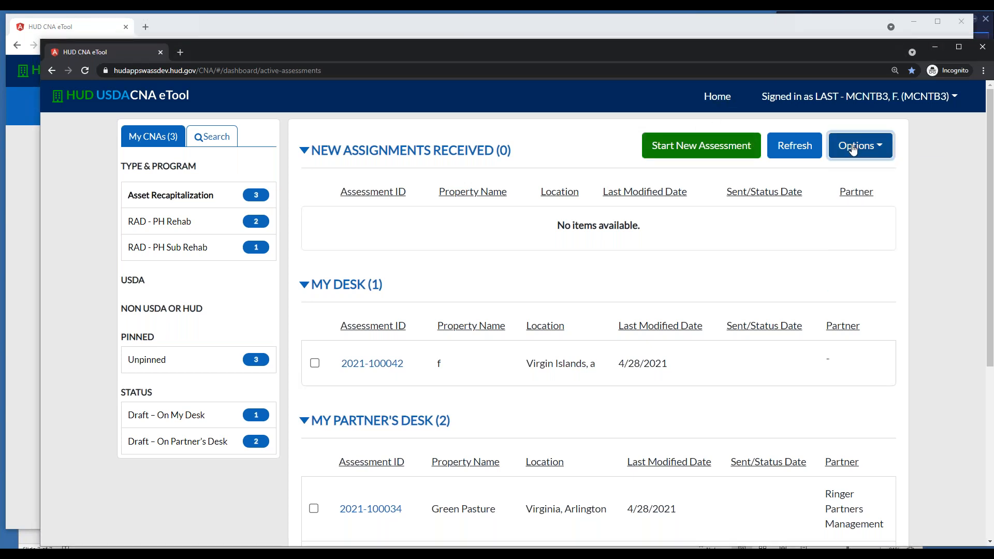
pyautogui.click(377, 508)
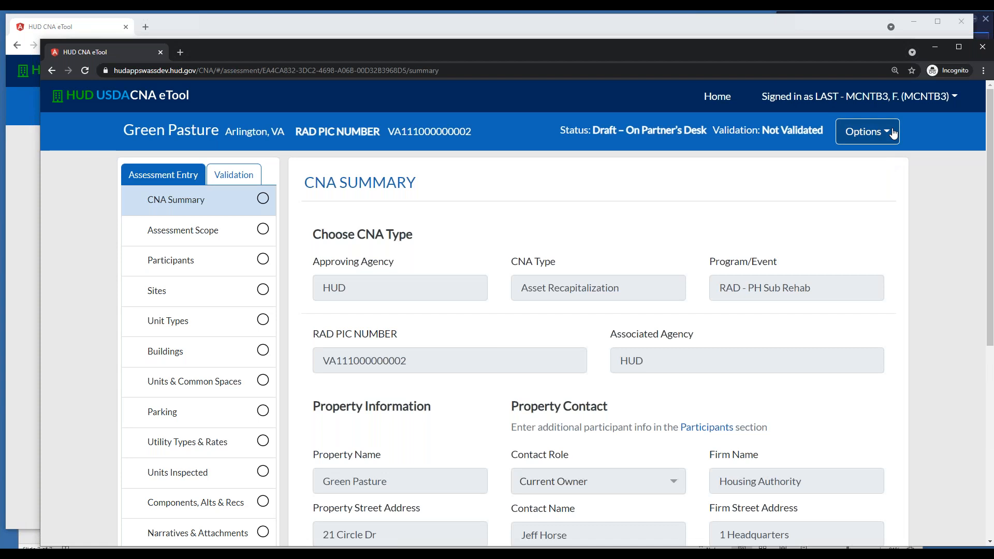
# Check the options available for the Green Pasture CNA, close them and look over its CNA Summary
pyautogui.click(887, 131)
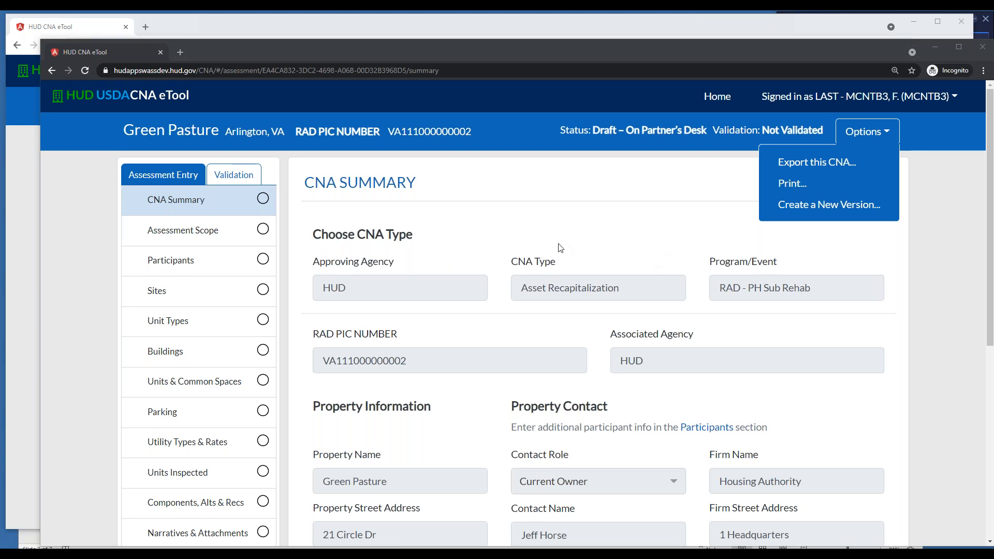
pyautogui.click(640, 174)
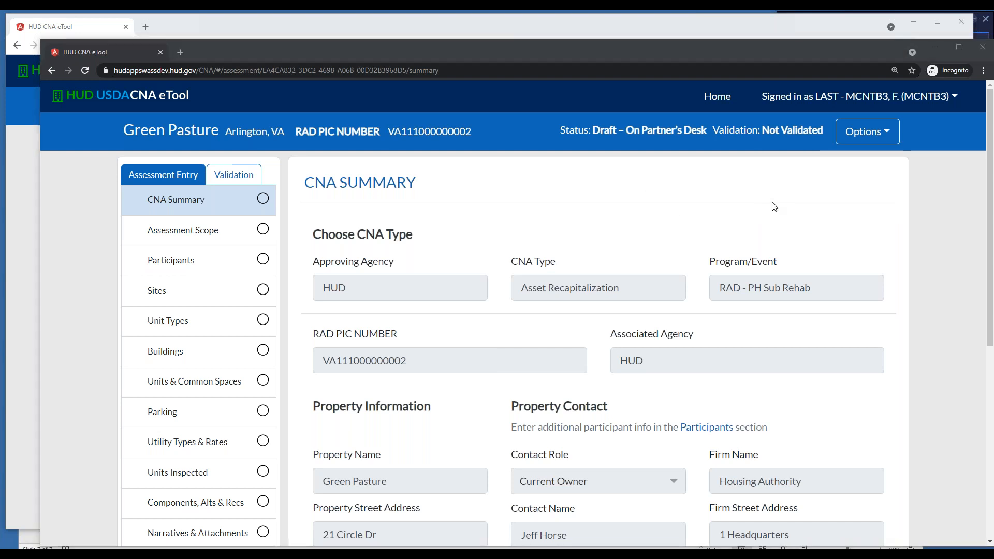
pyautogui.click(687, 217)
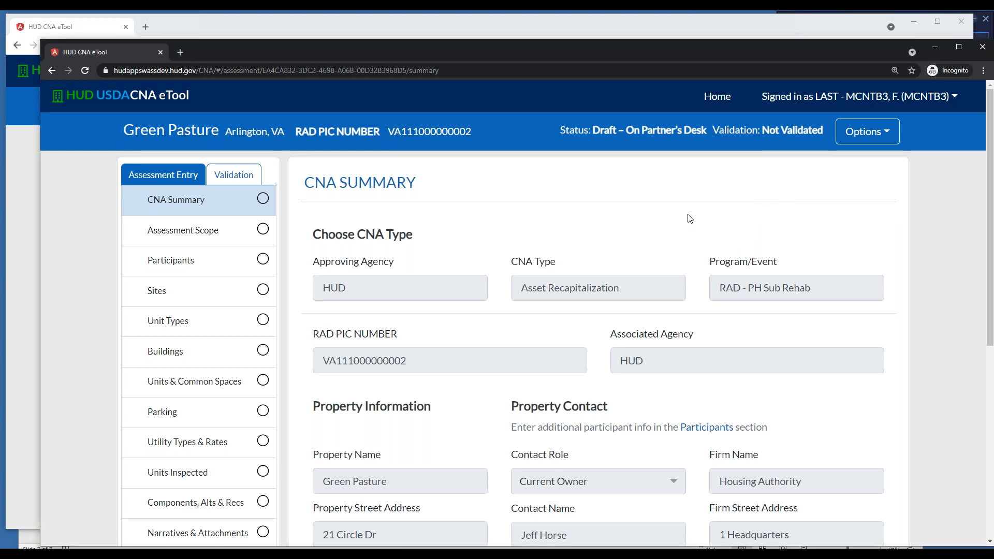
pyautogui.scroll(-2, 667, 247)
pyautogui.scroll(2, 668, 247)
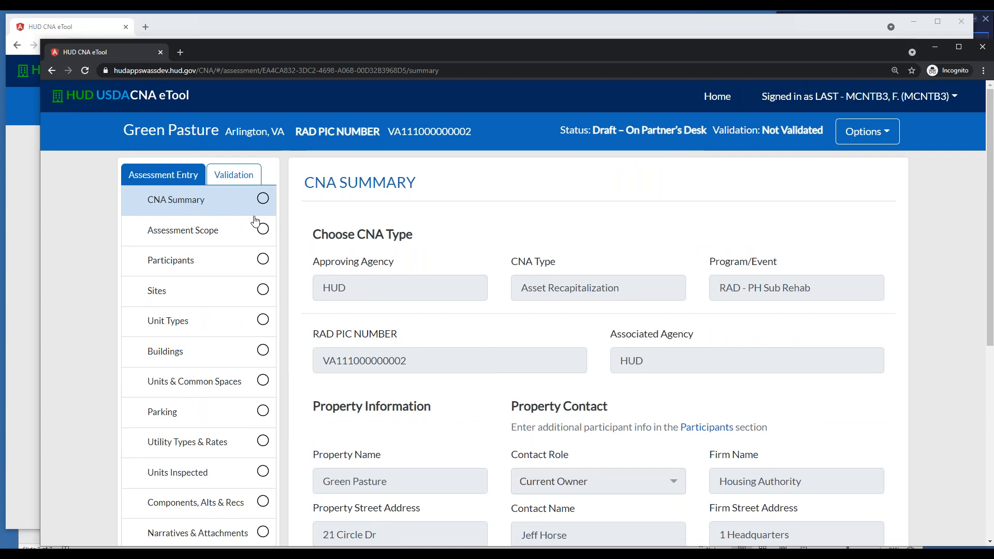
# Return to the dashboard, open the draft for property "f" from My Desk and display its Program/Event choices
pyautogui.click(715, 100)
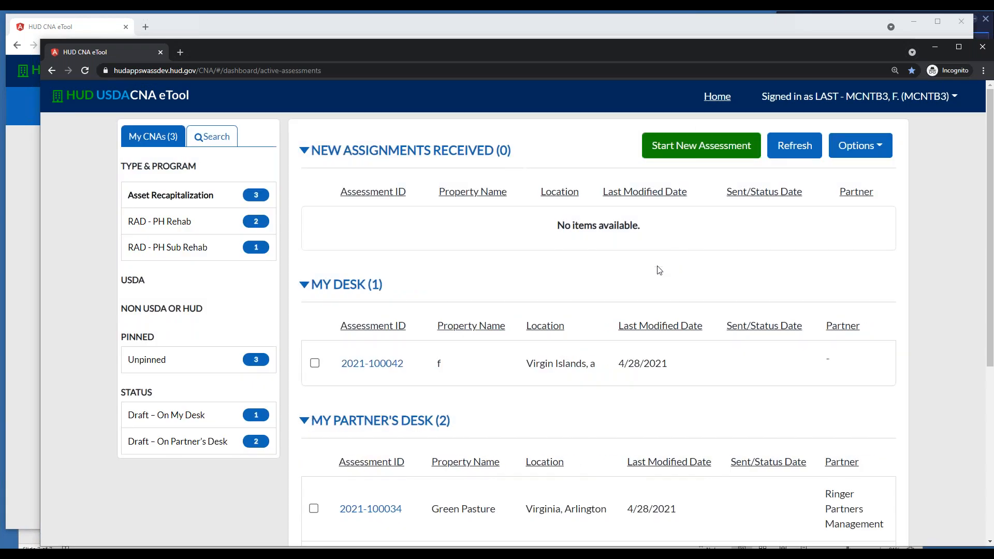
pyautogui.click(387, 364)
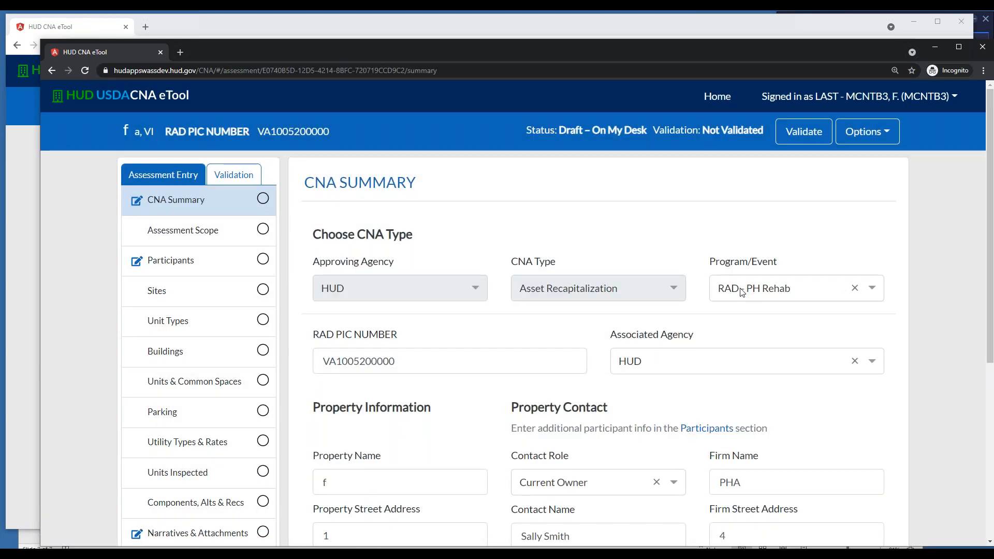
pyautogui.click(741, 289)
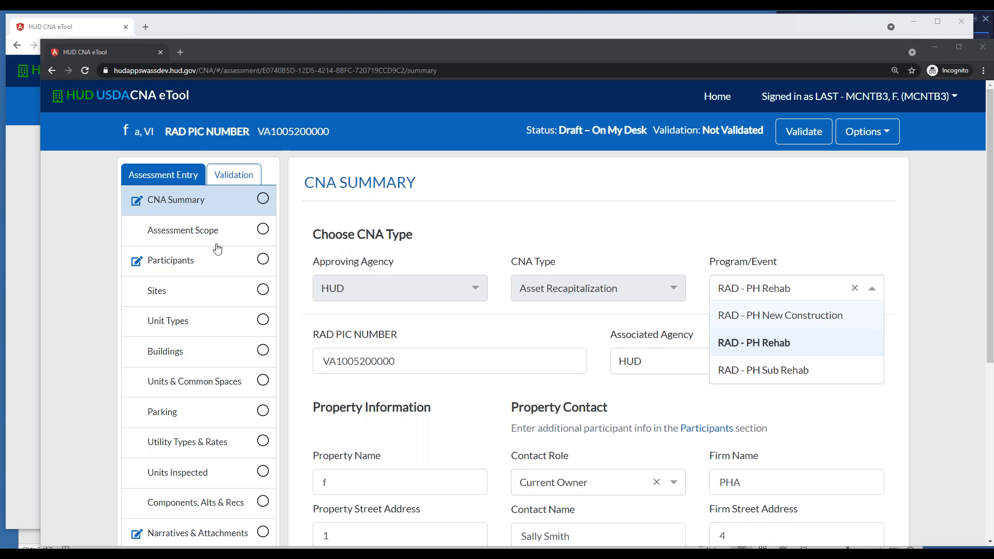
# Switch back to the Atlantic City CNA under review and examine its Financial Schedule and Estimate Period Recap
pyautogui.click(95, 32)
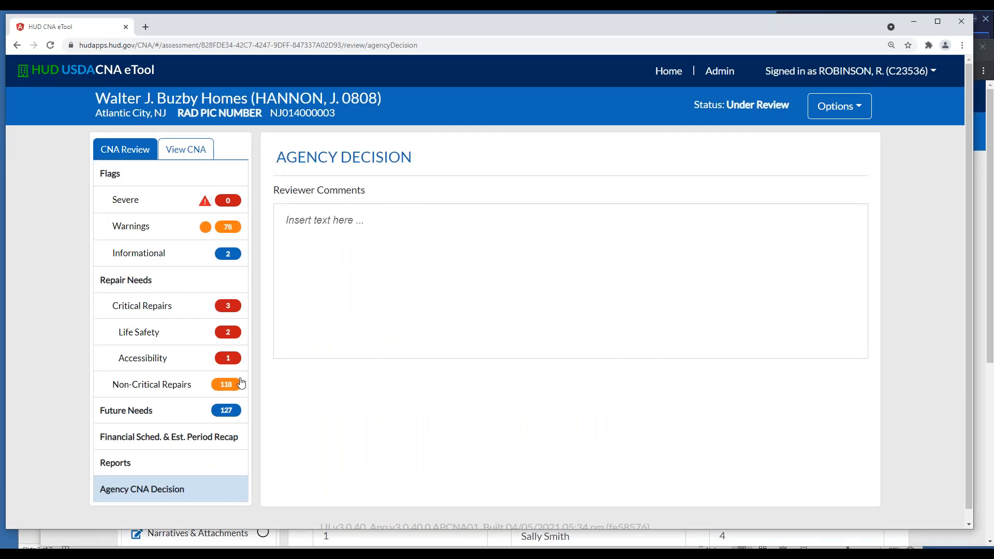
pyautogui.click(205, 440)
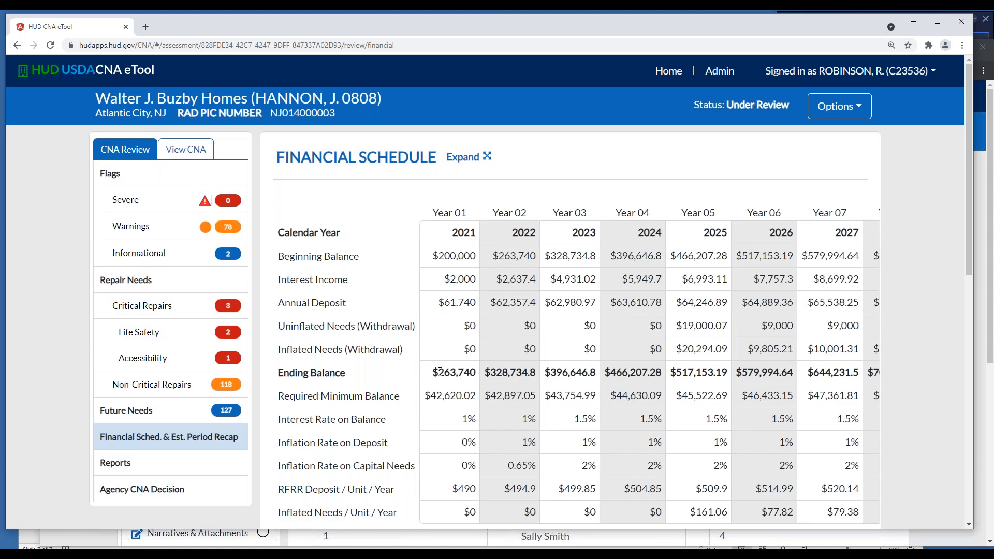
pyautogui.scroll(-3, 457, 371)
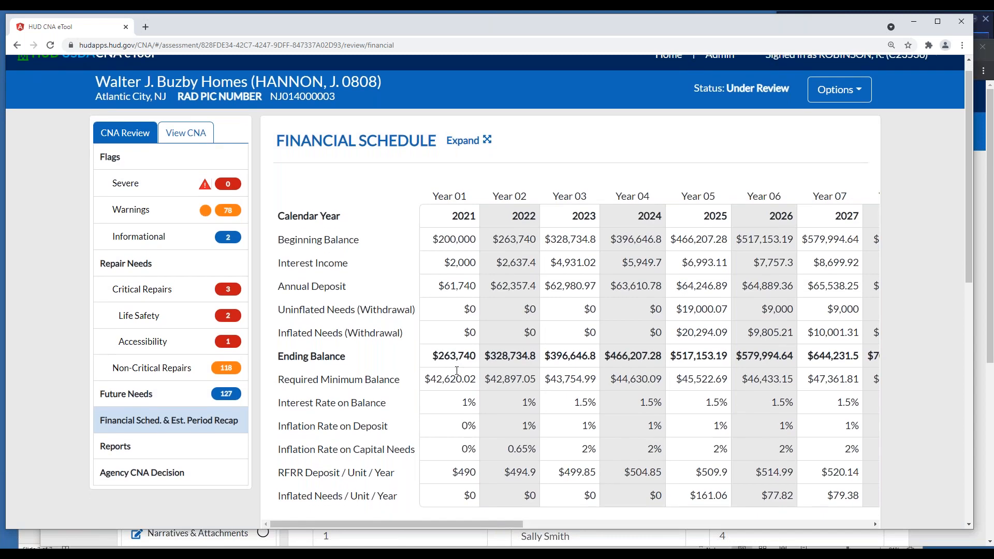
pyautogui.scroll(3, 457, 371)
pyautogui.scroll(-1, 456, 372)
pyautogui.scroll(-7, 488, 292)
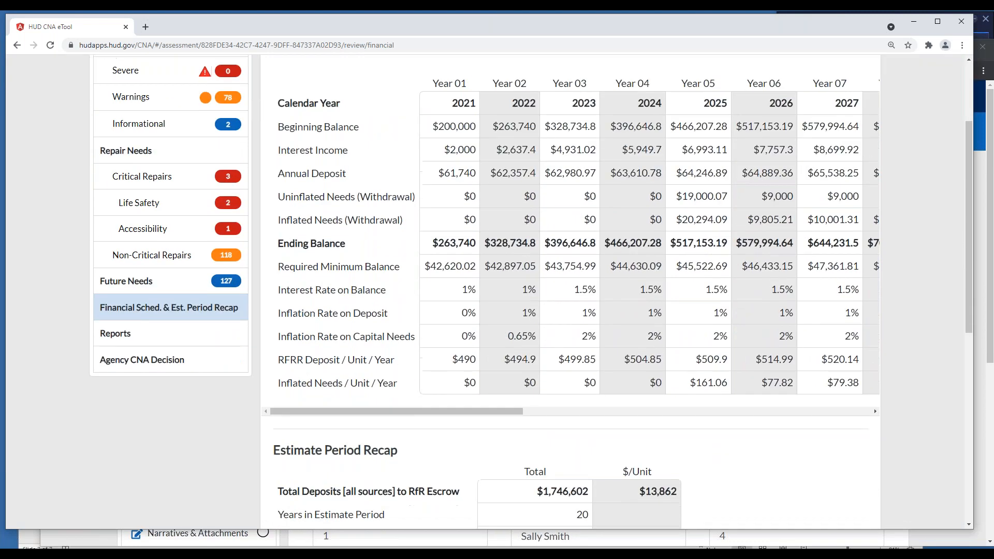
pyautogui.scroll(-2, 489, 292)
pyautogui.scroll(10, 489, 291)
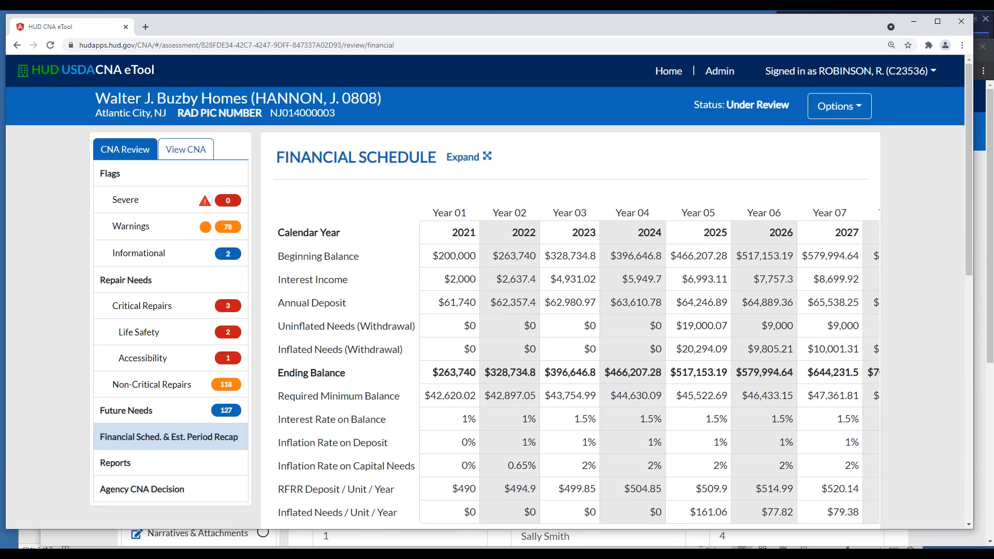